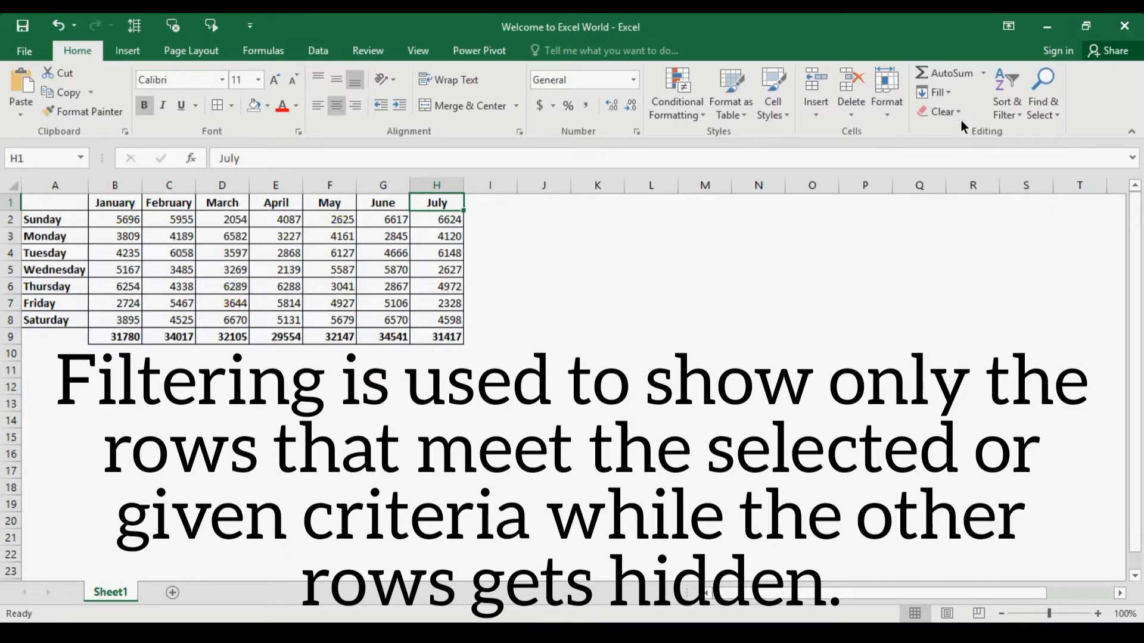
Turn on filtering for the header row of the weekday and month table.
left_click(1006, 114)
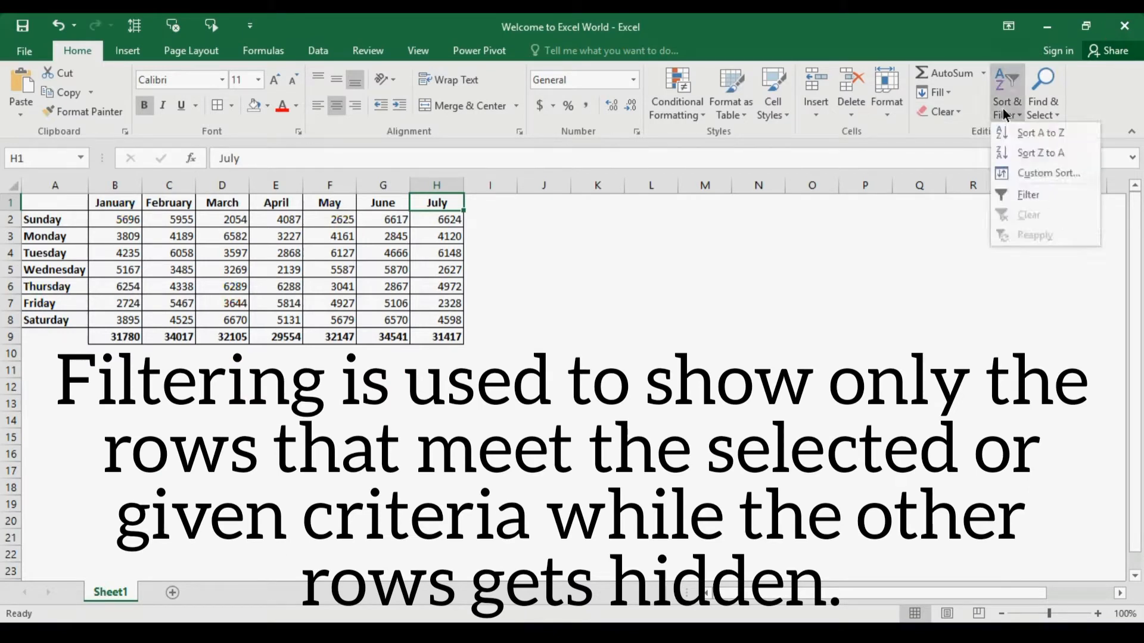
left_click(1044, 193)
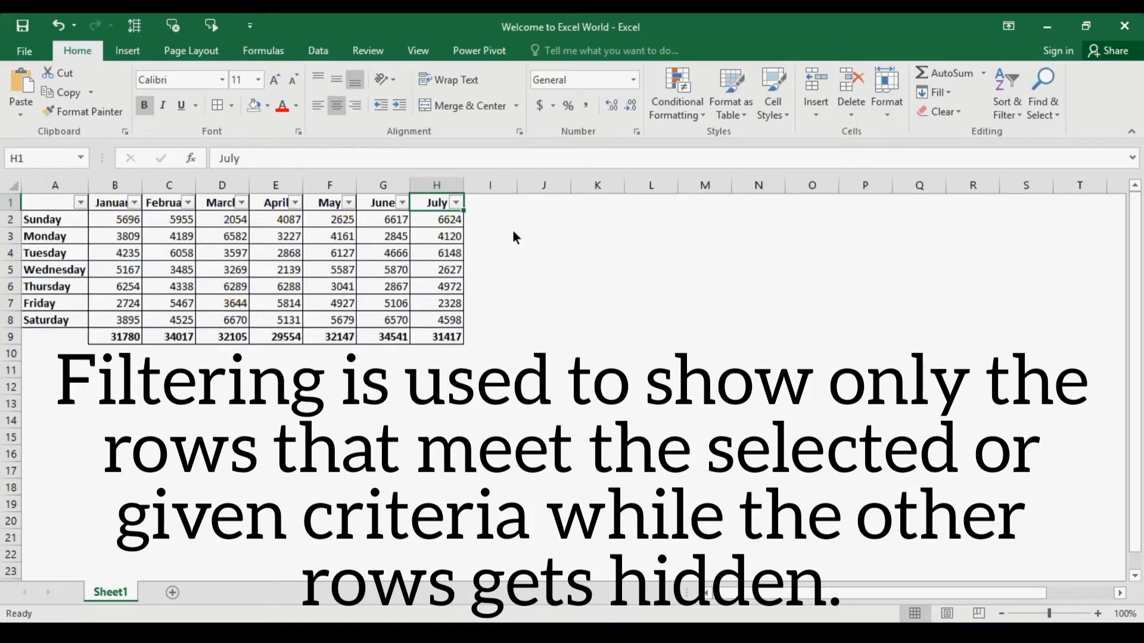
left_click(136, 207)
key("Escape")
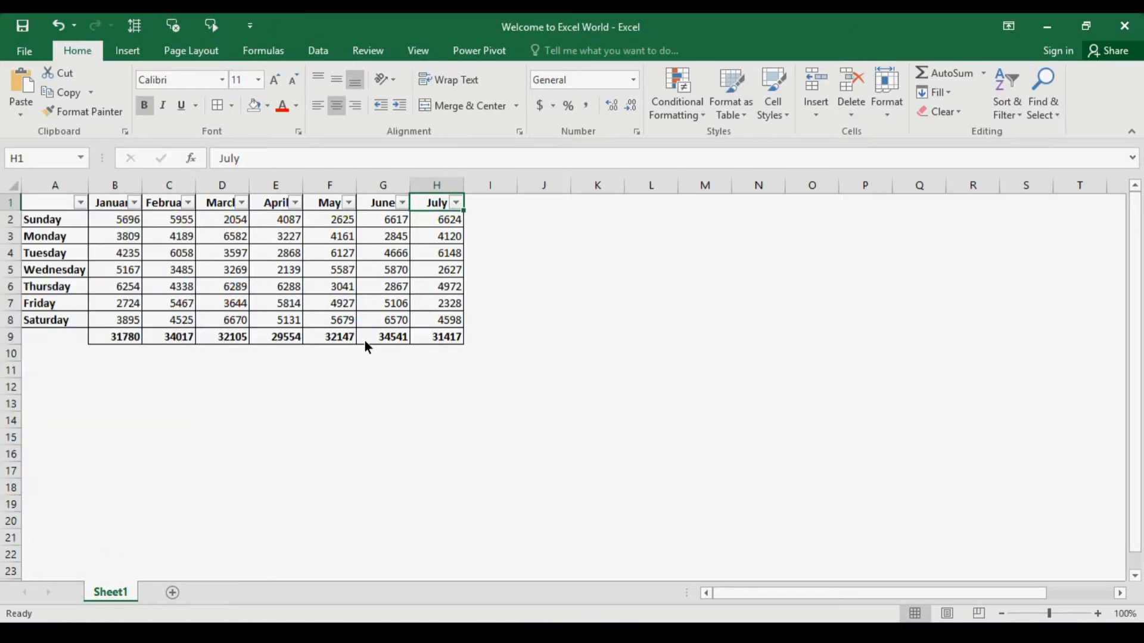
left_click(203, 270)
left_click(141, 238)
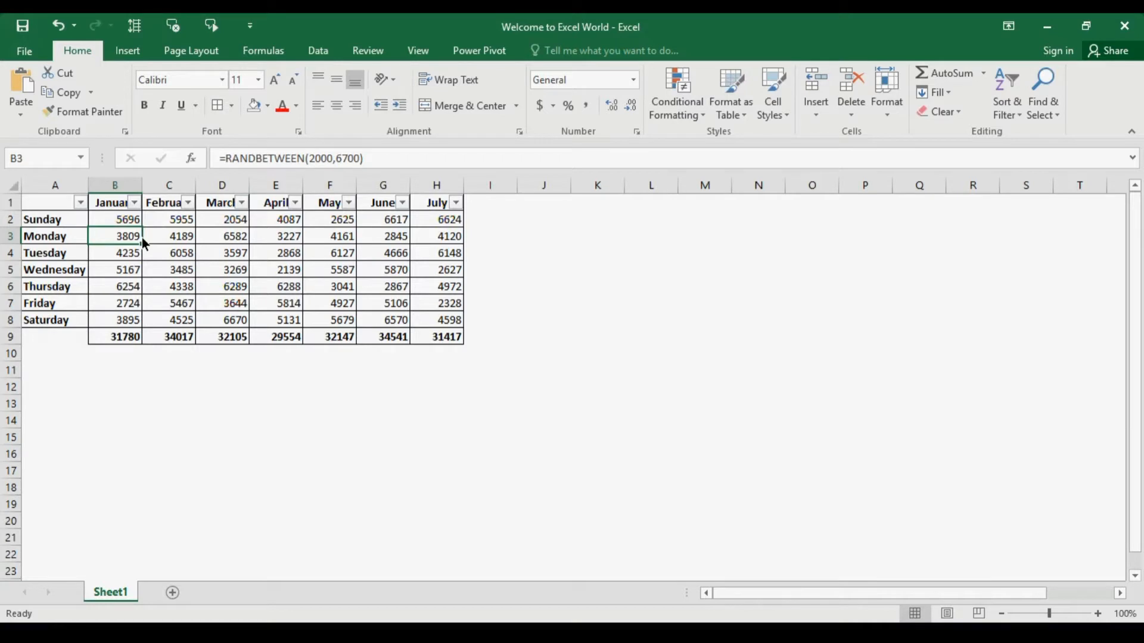
left_click(42, 252)
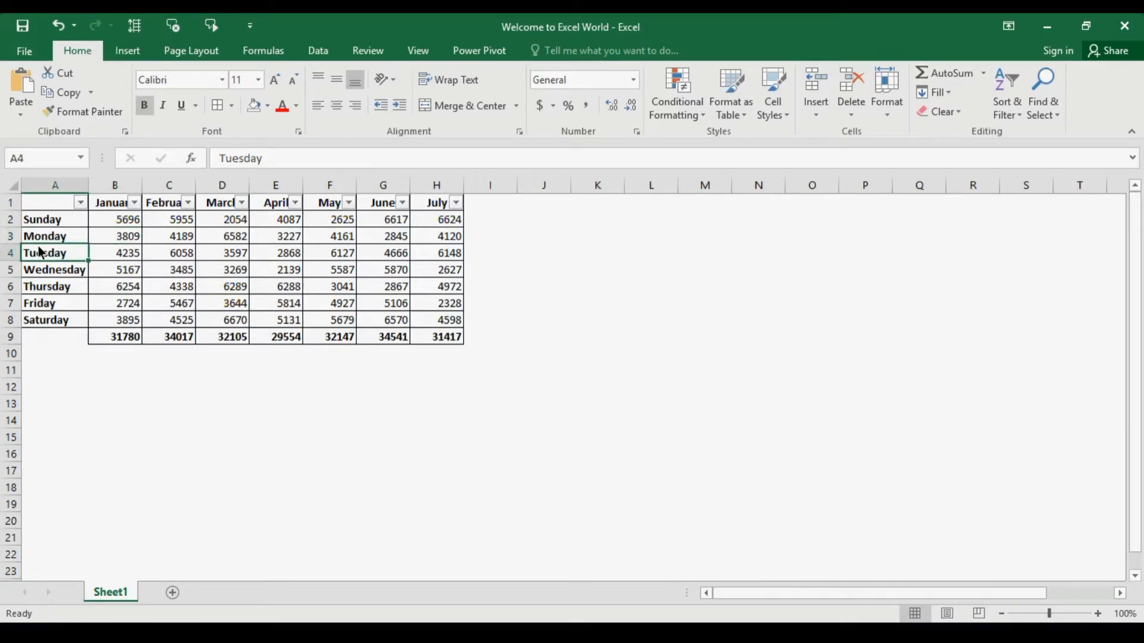
Filter the weekday column with an equals text filter for Sunday, and clear that filter from column A.
left_click(81, 203)
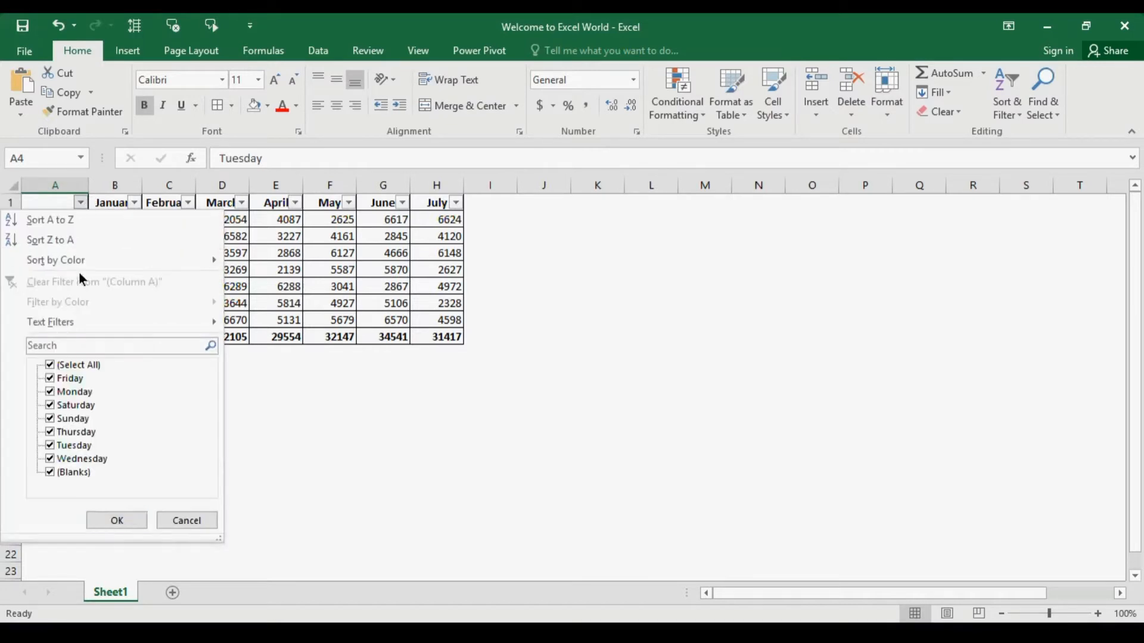
mouse_move(145, 329)
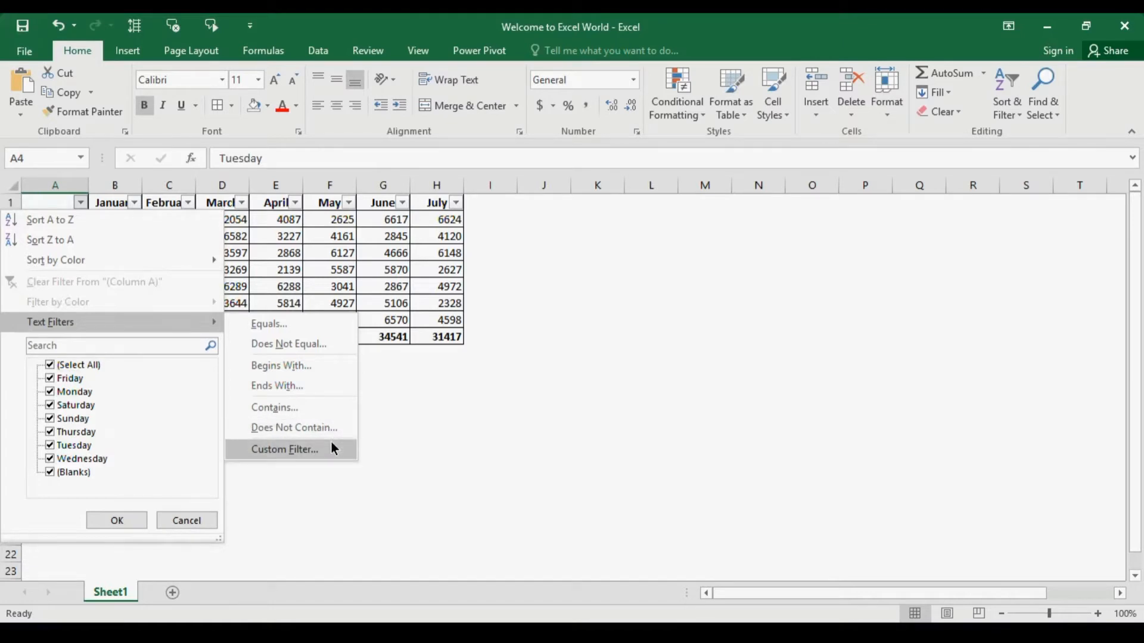
left_click(324, 334)
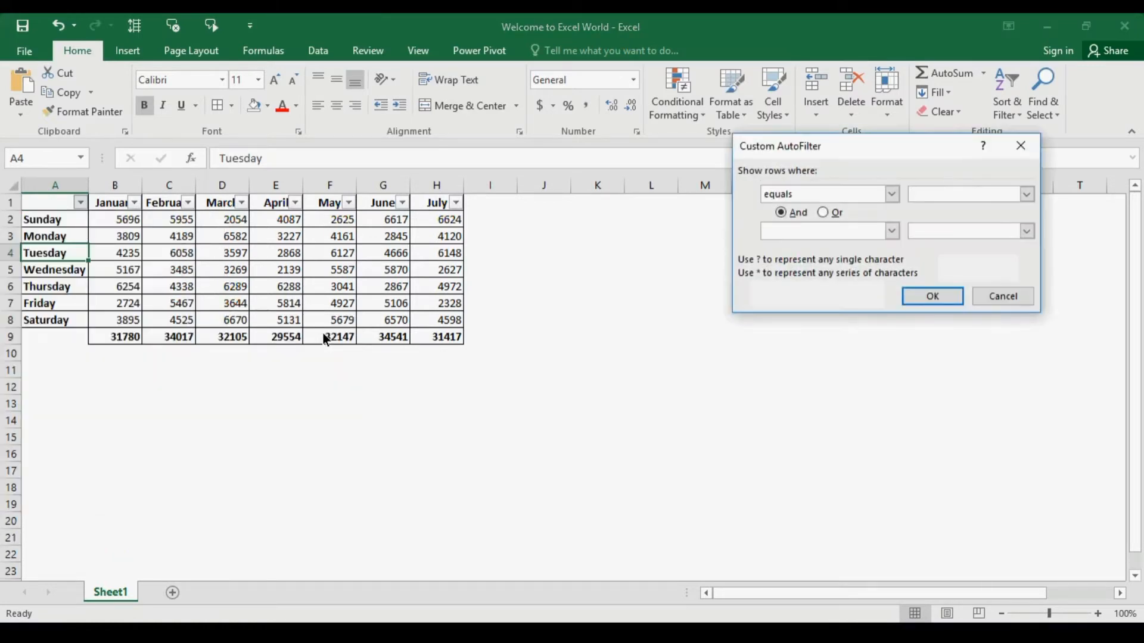
type("Sun day")
key("Left")
key("BackSpace")
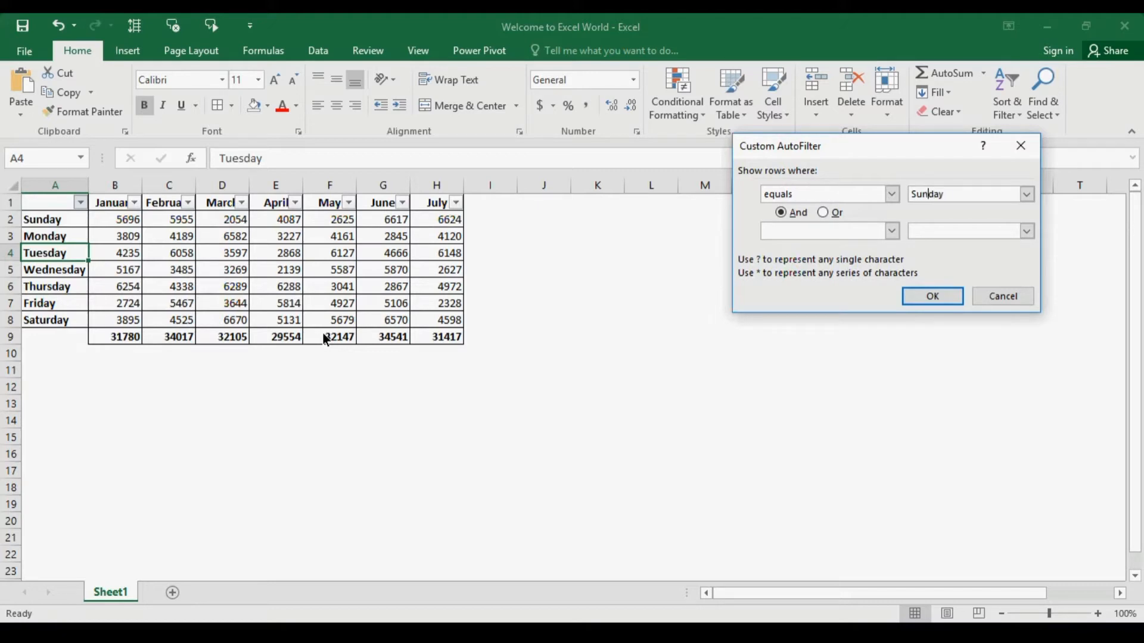
left_click(932, 302)
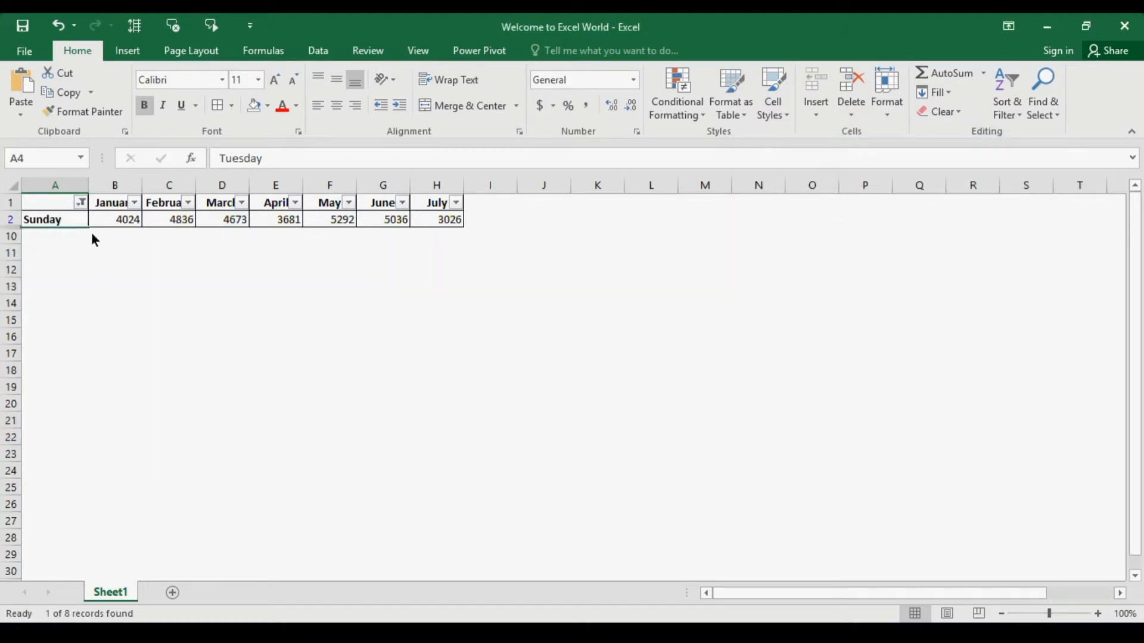
left_click(80, 204)
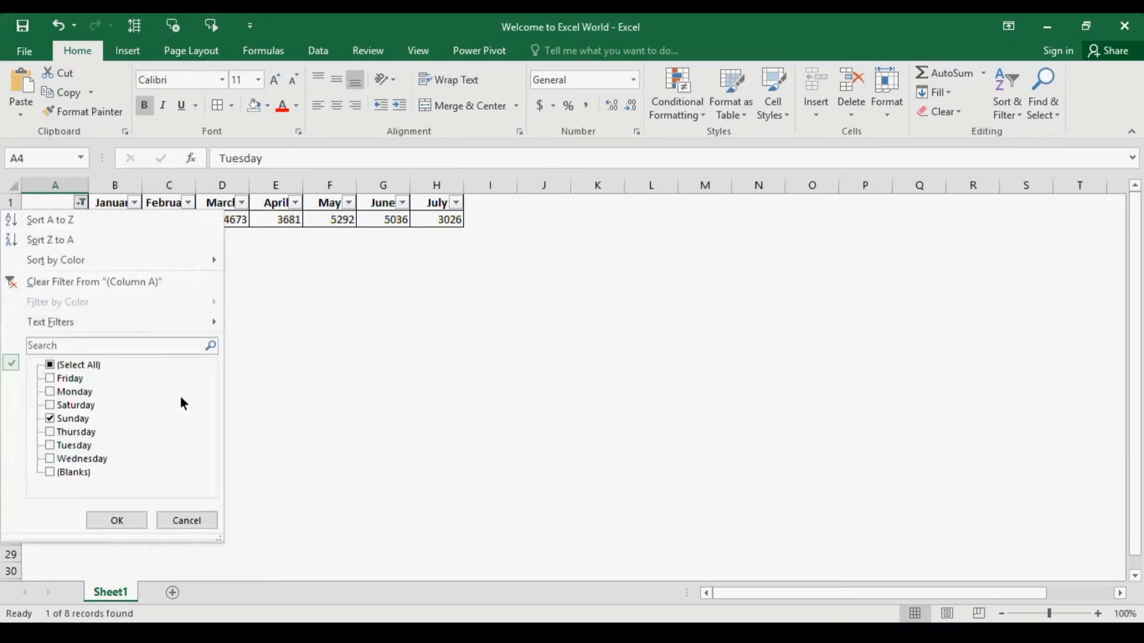
left_click(138, 294)
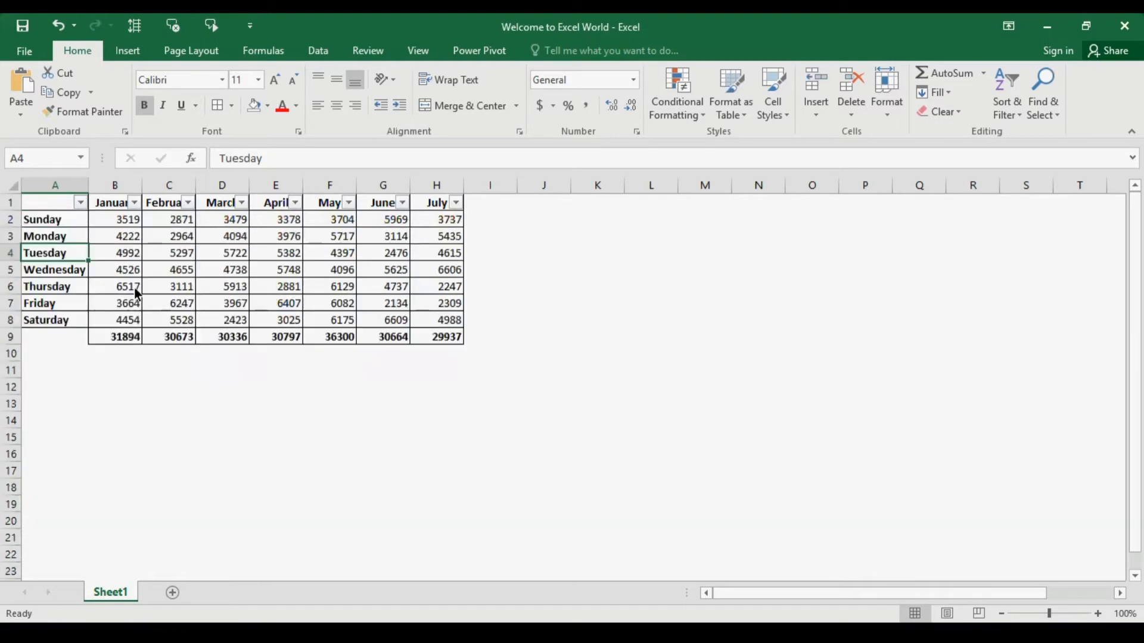
Apply a text filter to the weekday column showing rows that do not equal Sunday.
left_click(80, 203)
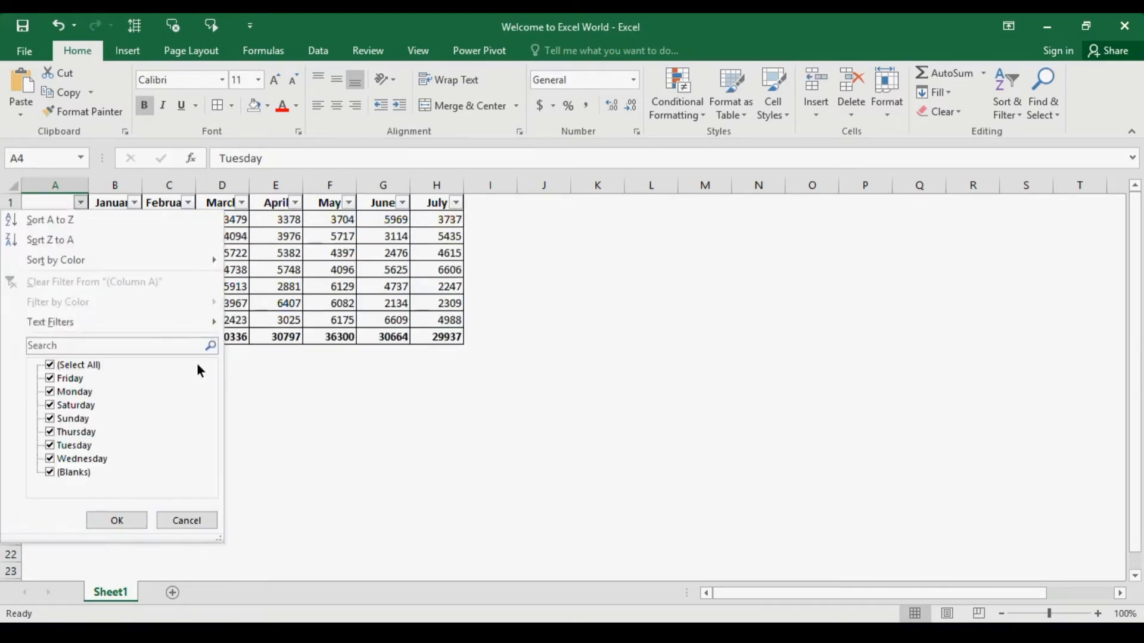
mouse_move(210, 331)
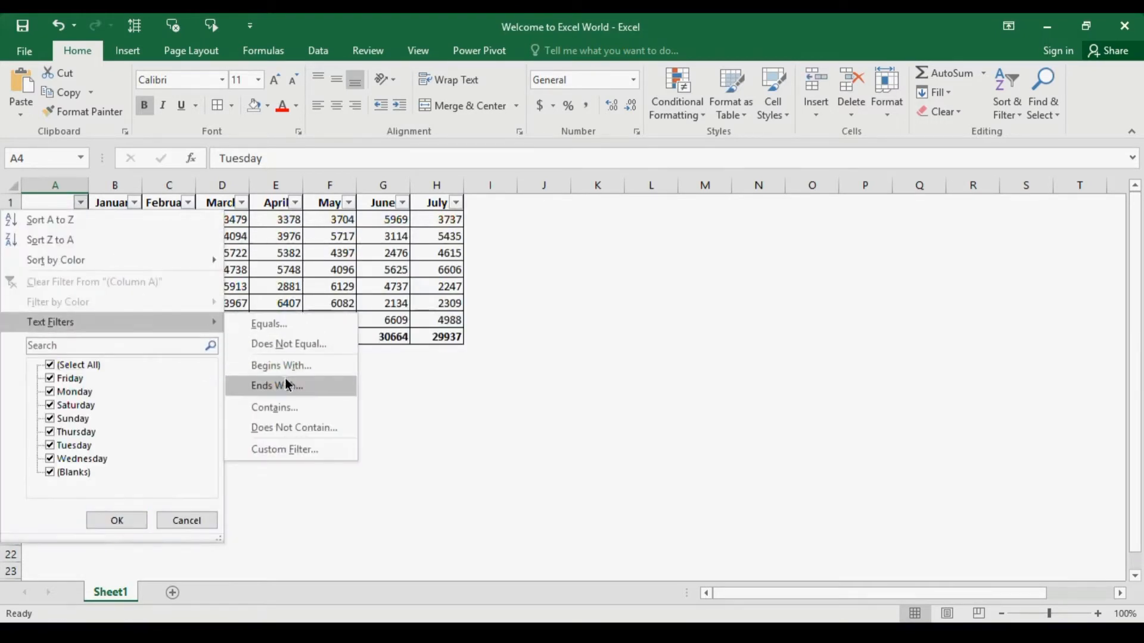
left_click(318, 353)
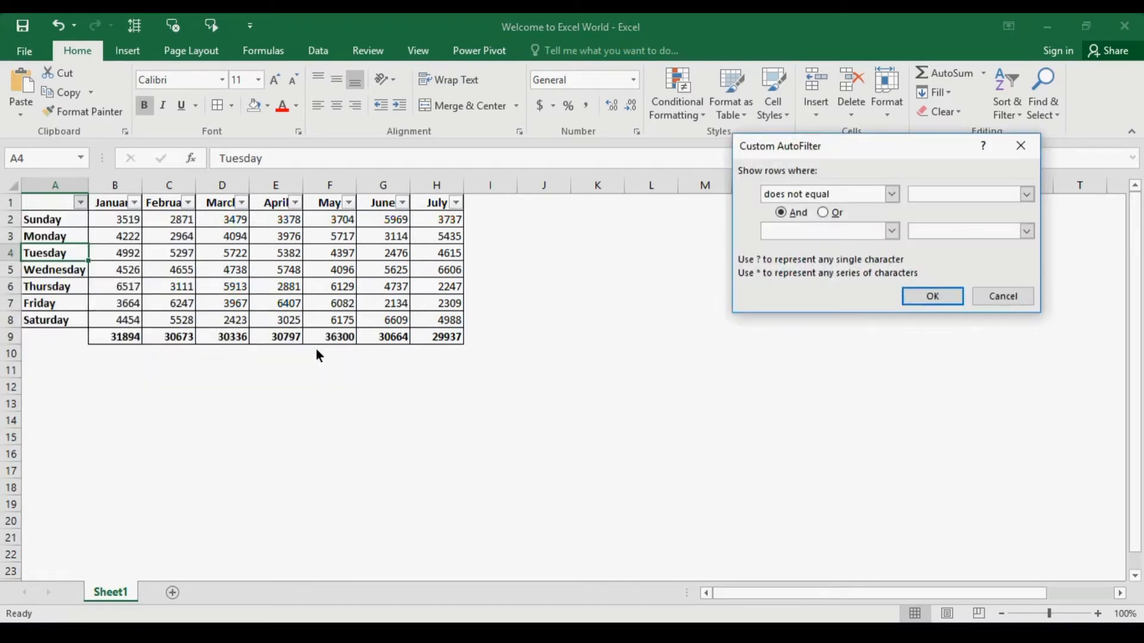
type("Si")
type("unday")
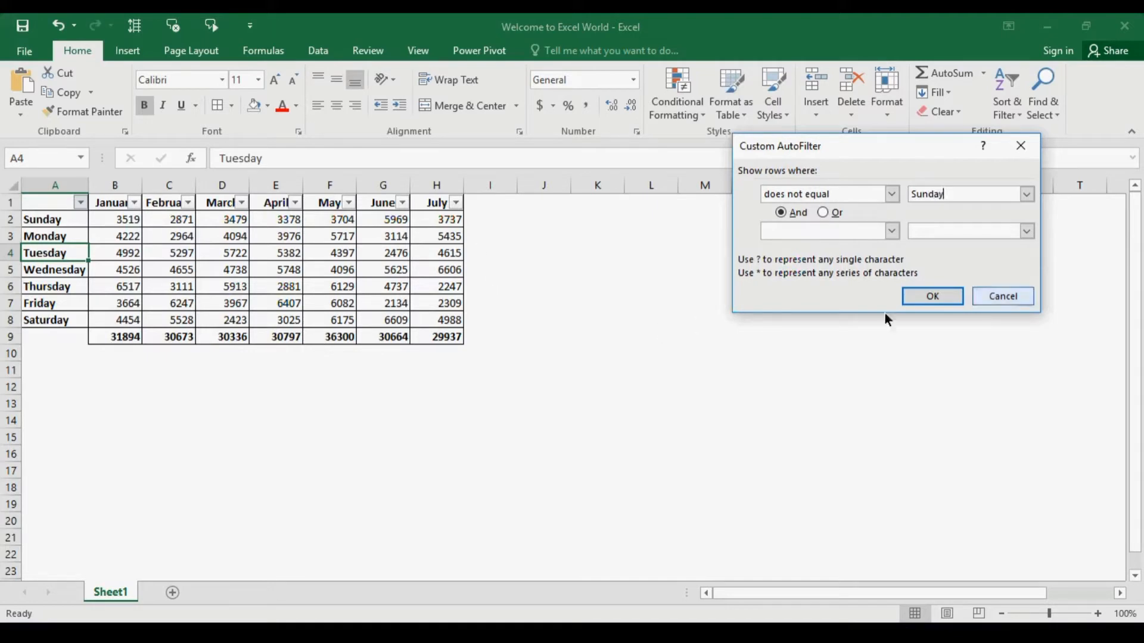
left_click(953, 296)
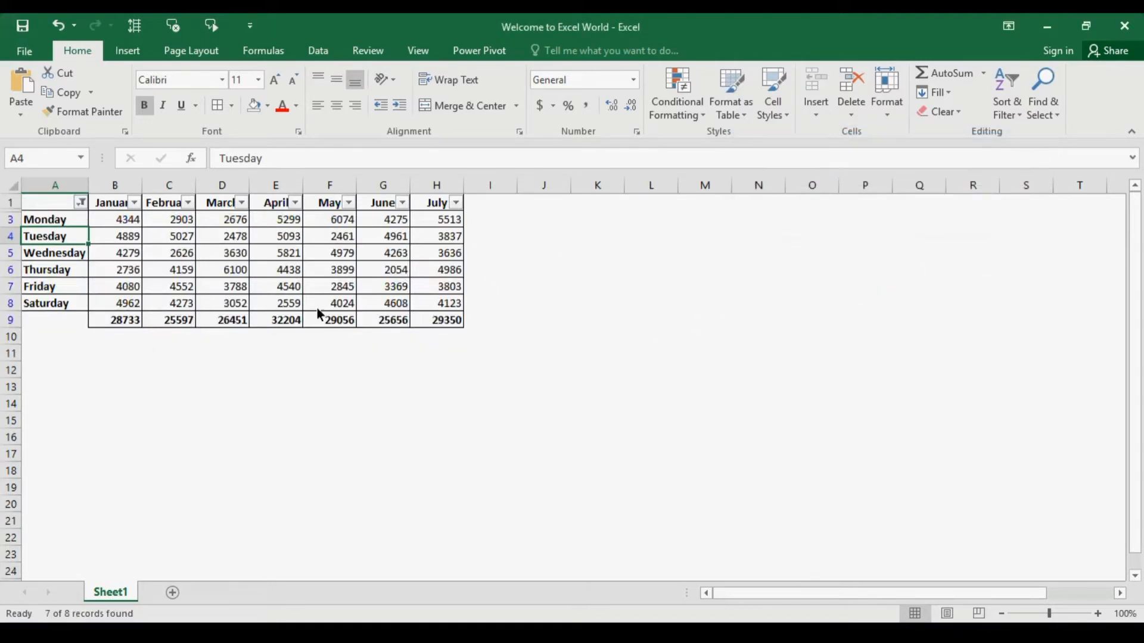
Replace the weekday column's text filter with one showing rows that begin with "t".
left_click(81, 203)
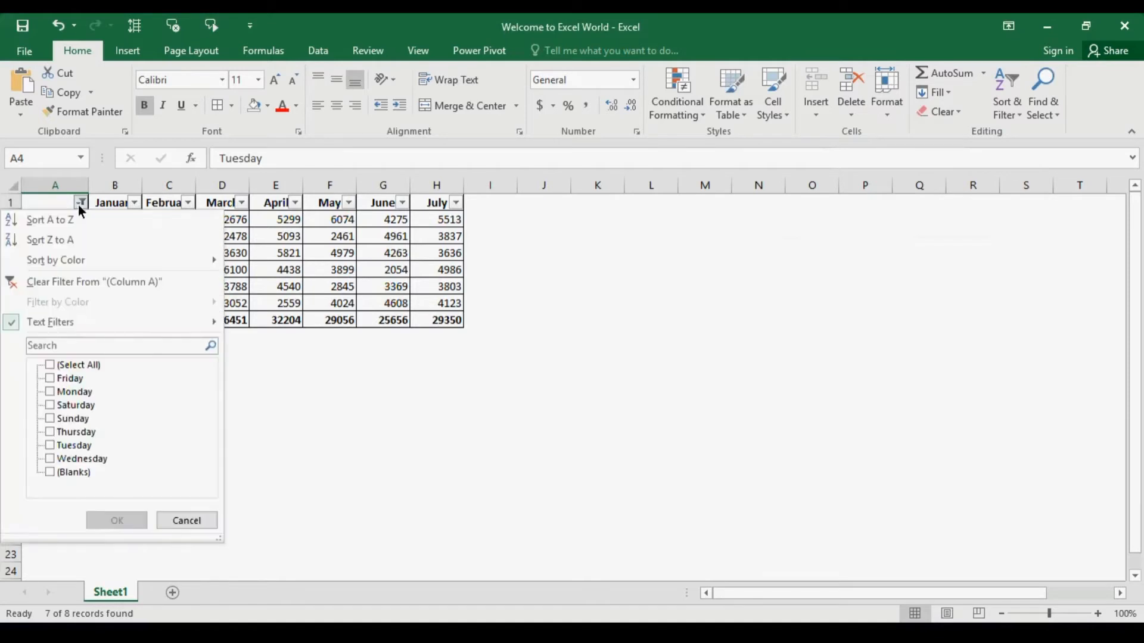
mouse_move(220, 327)
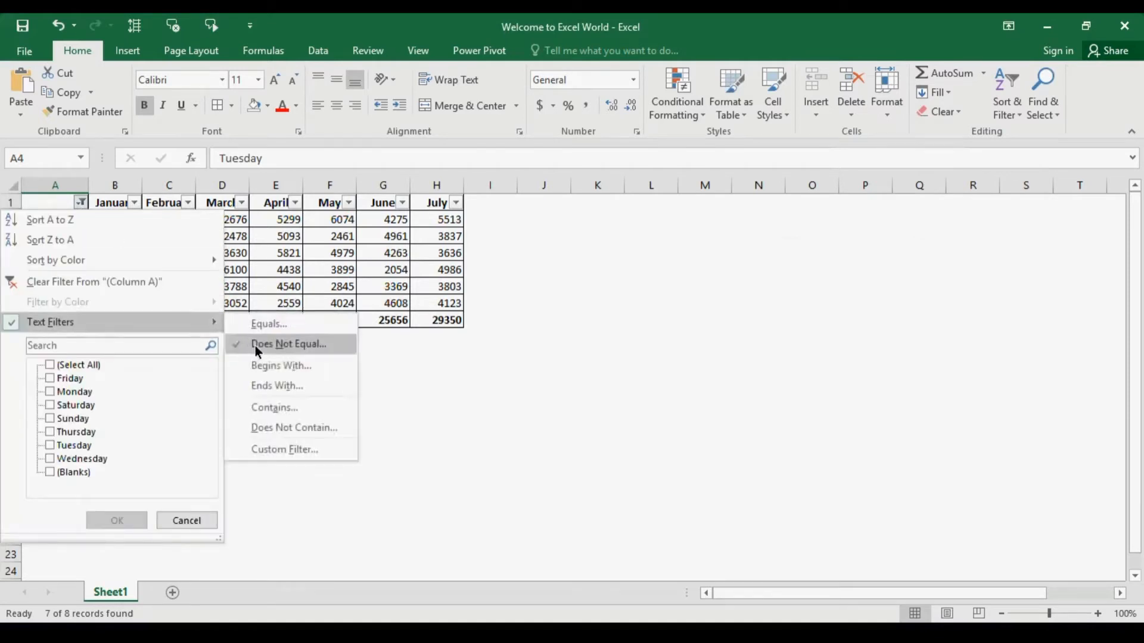
left_click(275, 365)
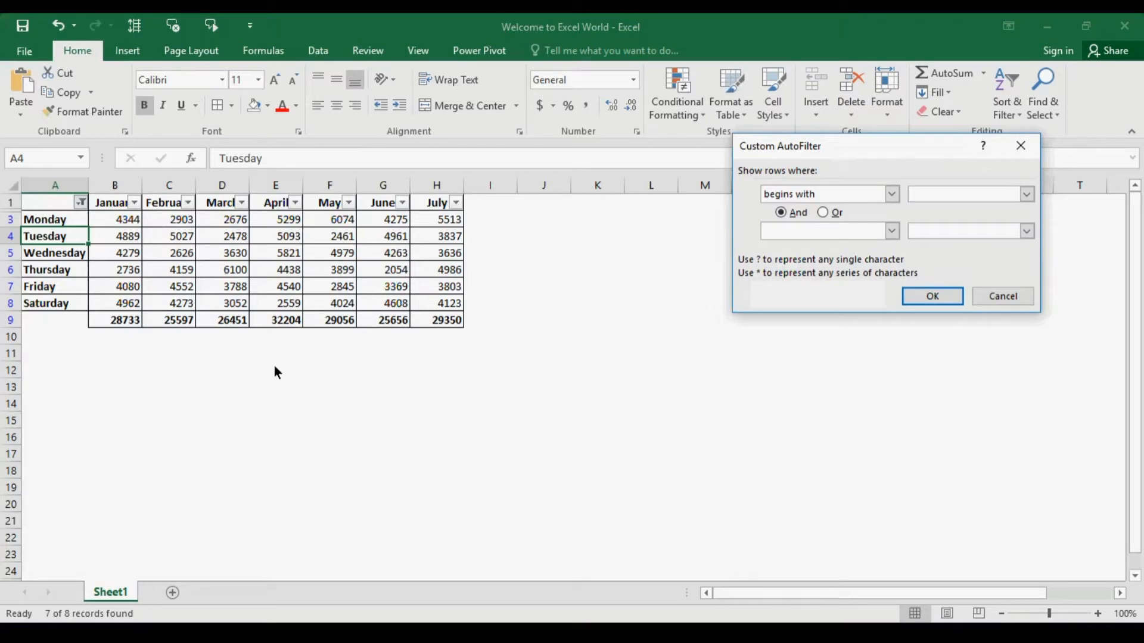
type("t")
left_click(955, 305)
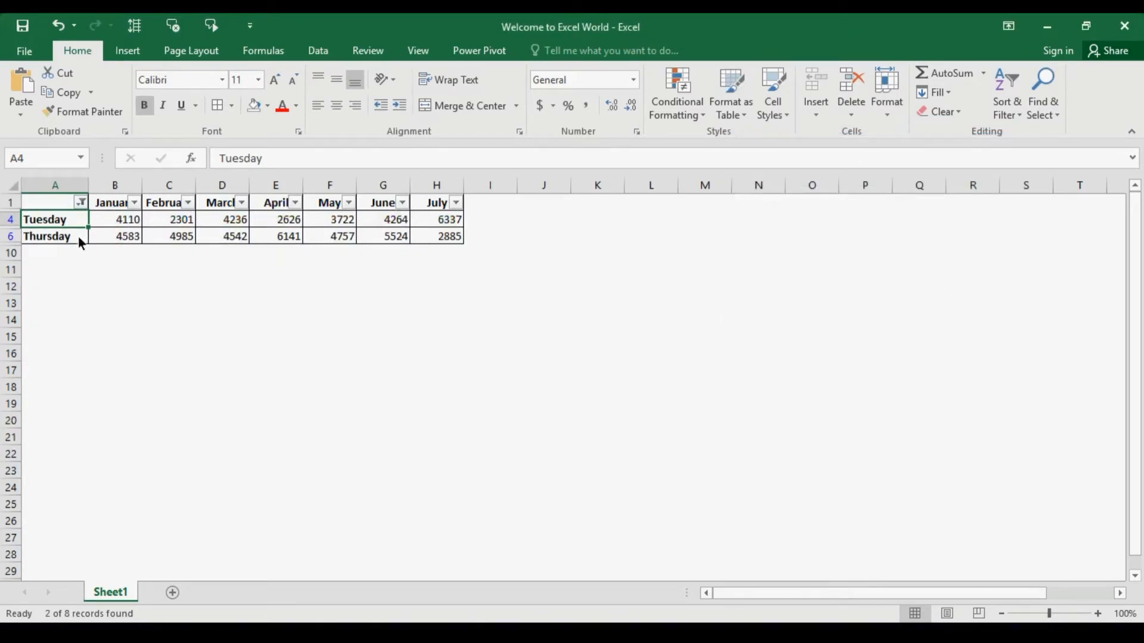
Change the weekday column's text filter to show rows that end with "esday".
left_click(84, 205)
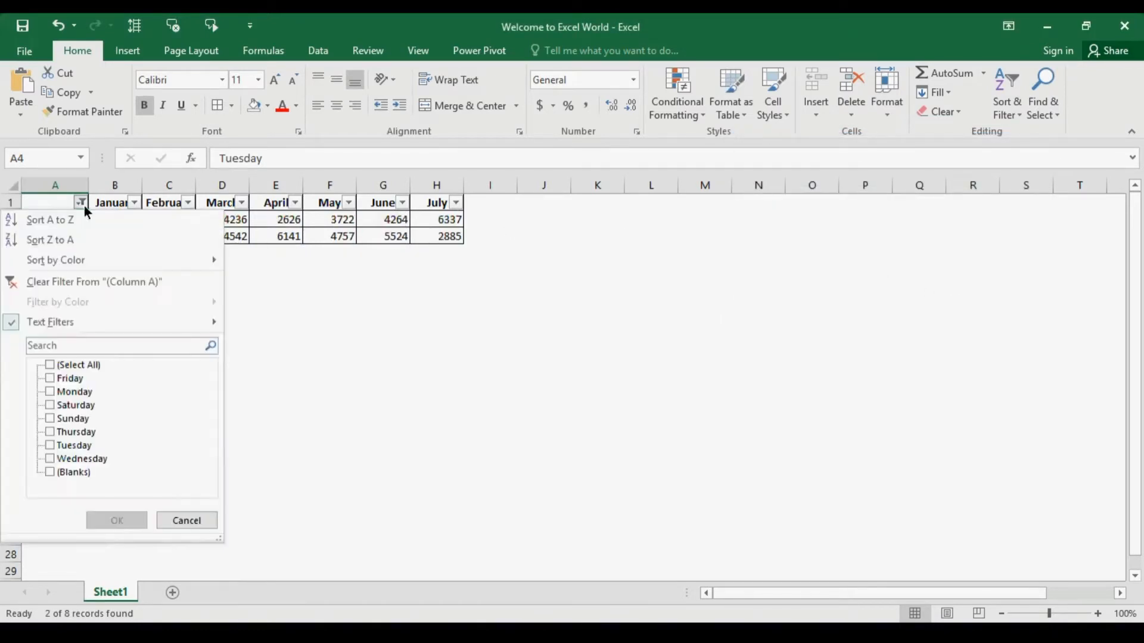
mouse_move(212, 316)
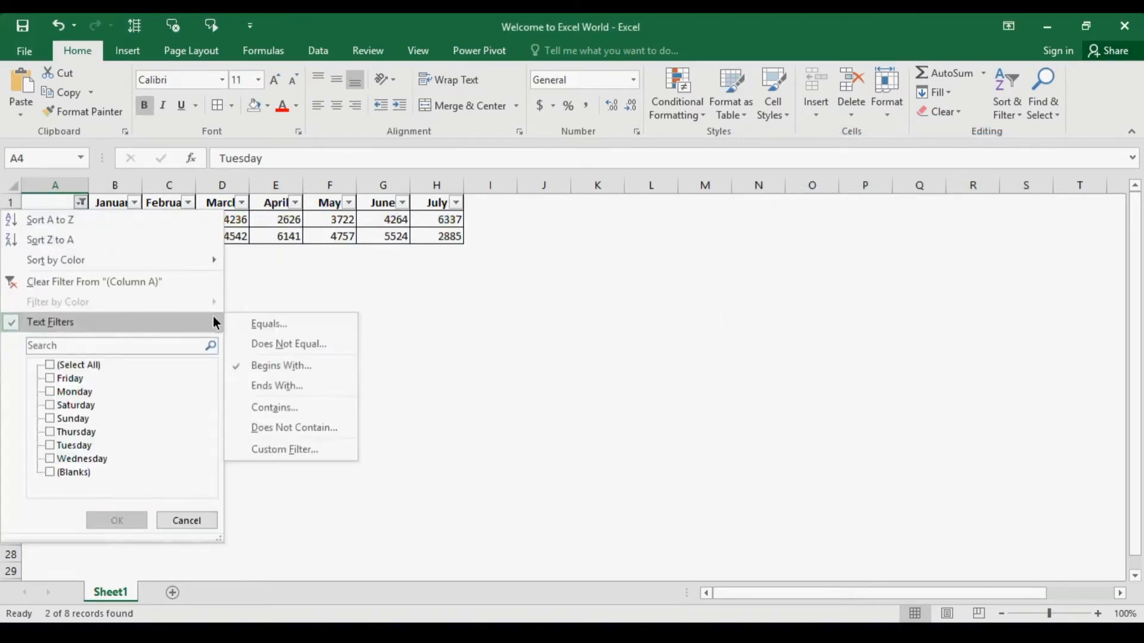
left_click(259, 387)
type("esday")
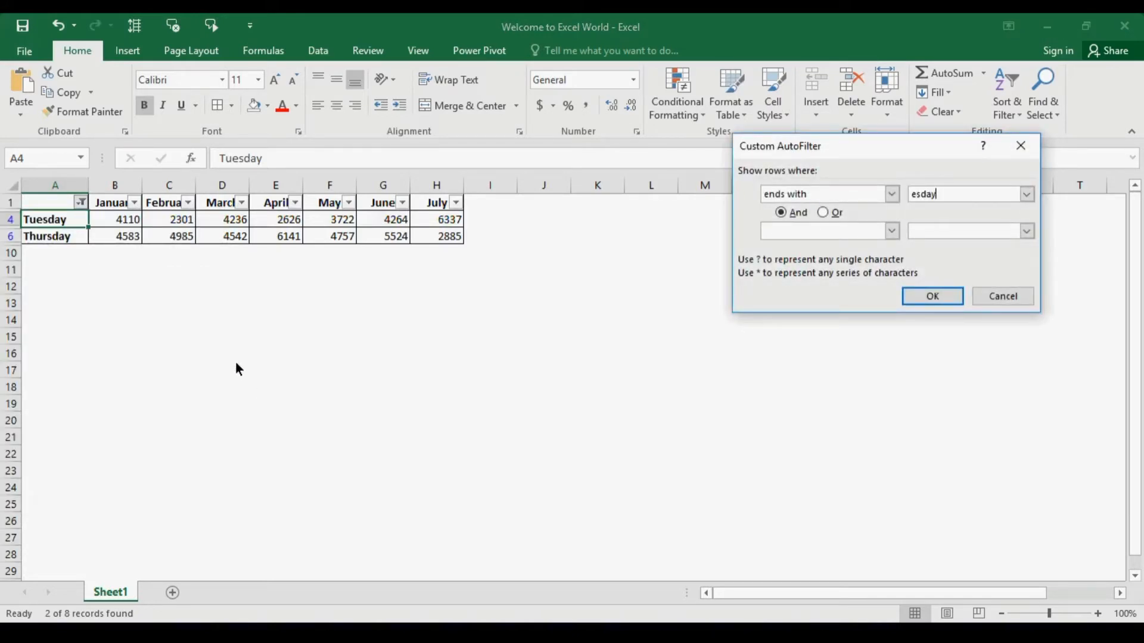
left_click(931, 309)
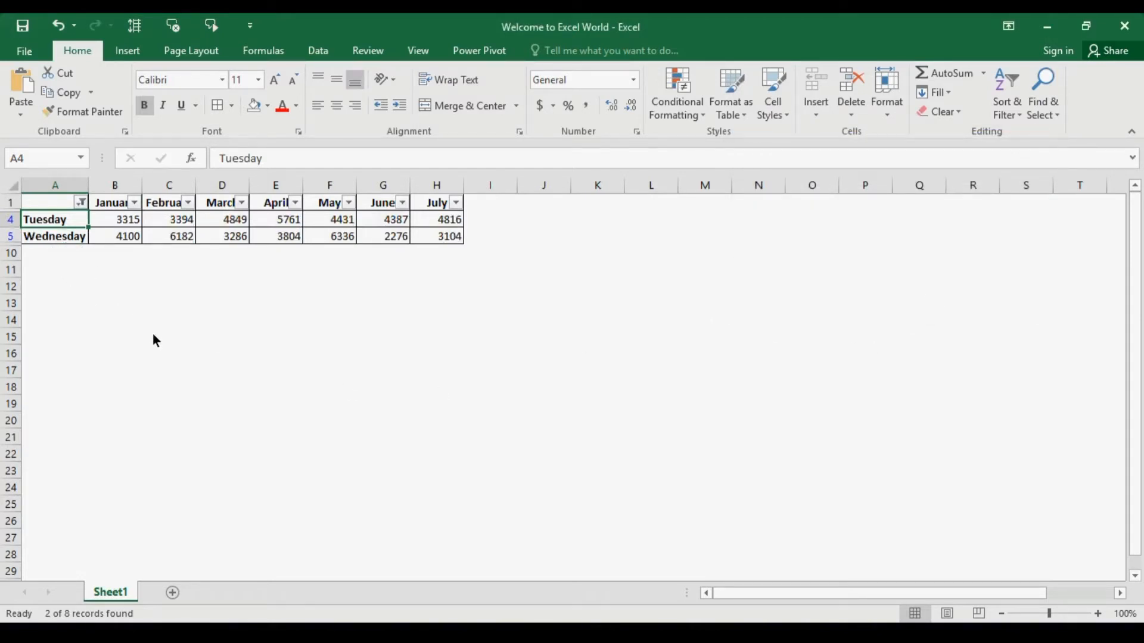
Change the weekday column's text filter to show rows that contain "t".
left_click(81, 203)
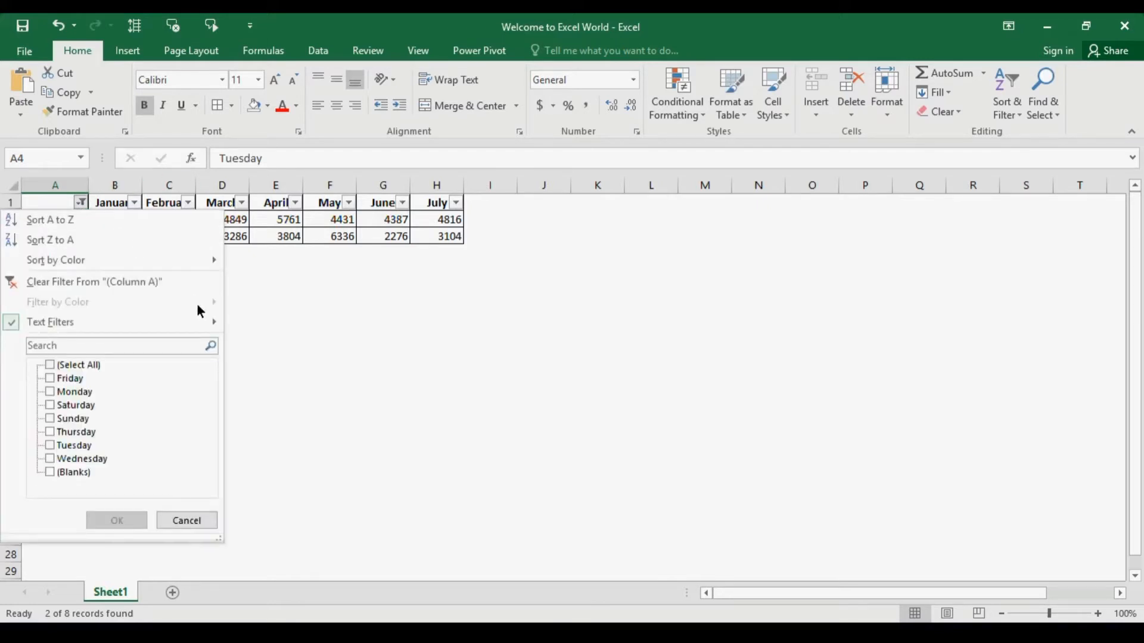
mouse_move(201, 323)
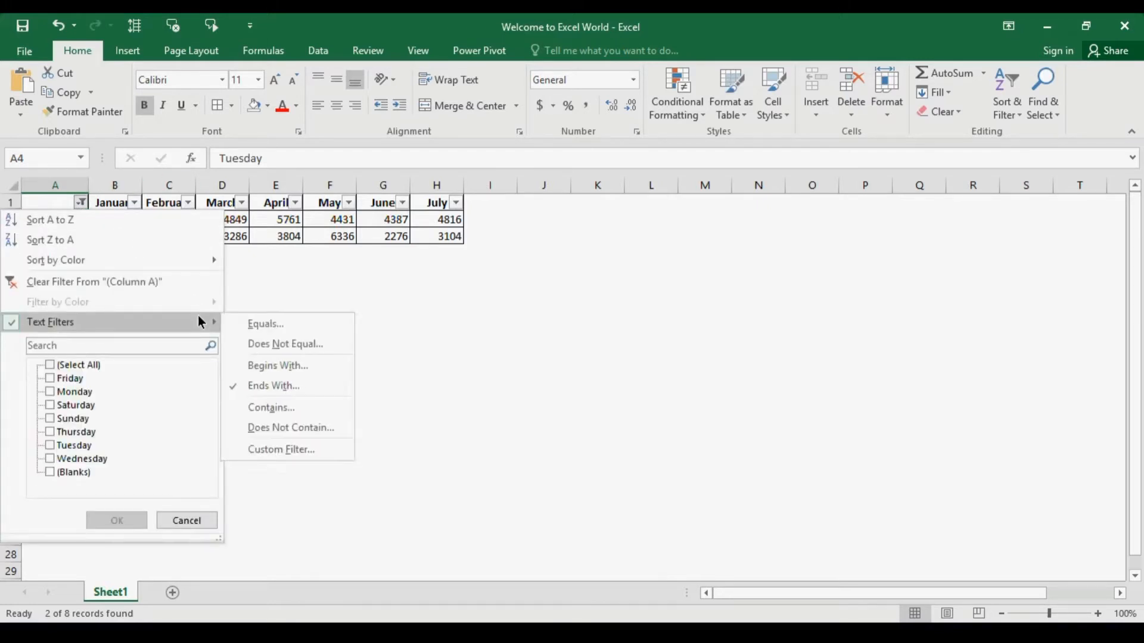
left_click(337, 394)
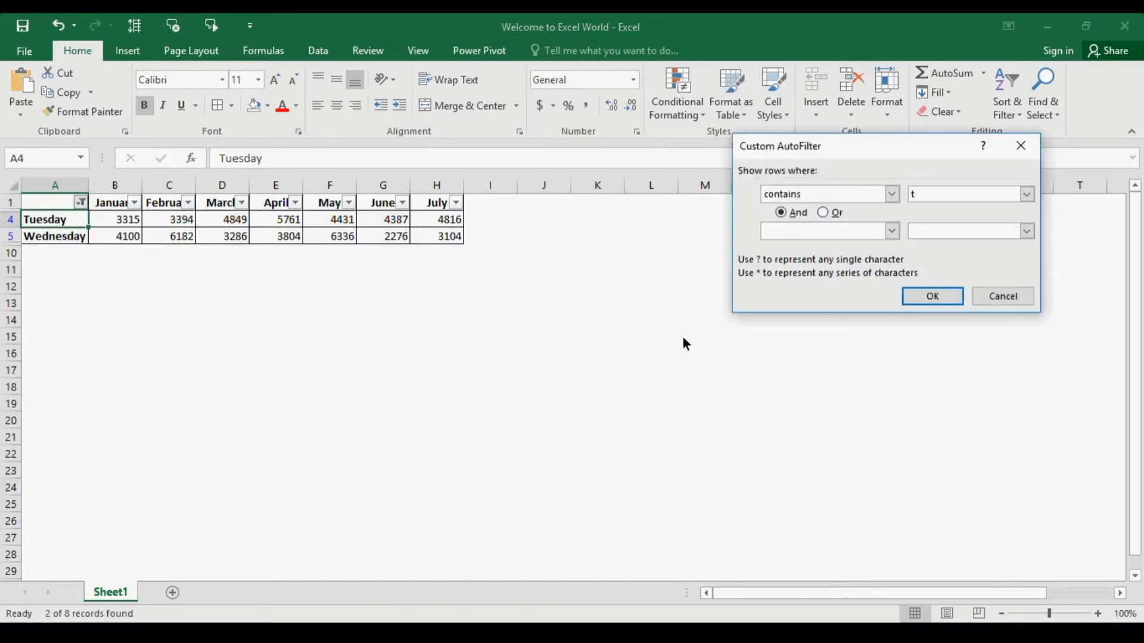
left_click(951, 298)
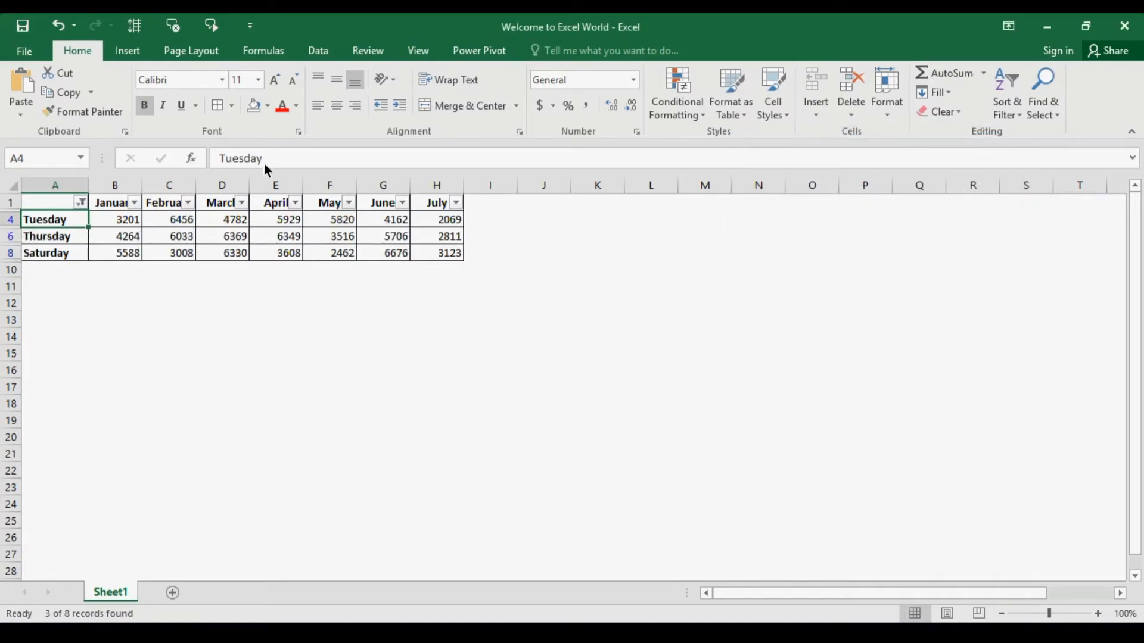
Change the weekday column's text filter to show rows that do not contain "t".
left_click(82, 202)
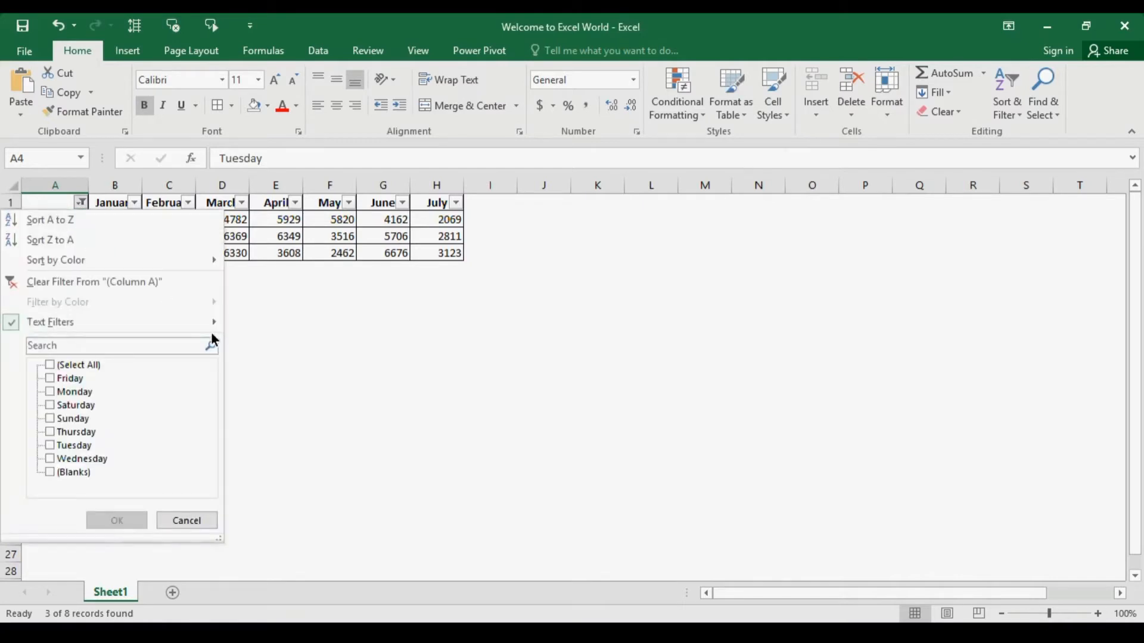
mouse_move(220, 324)
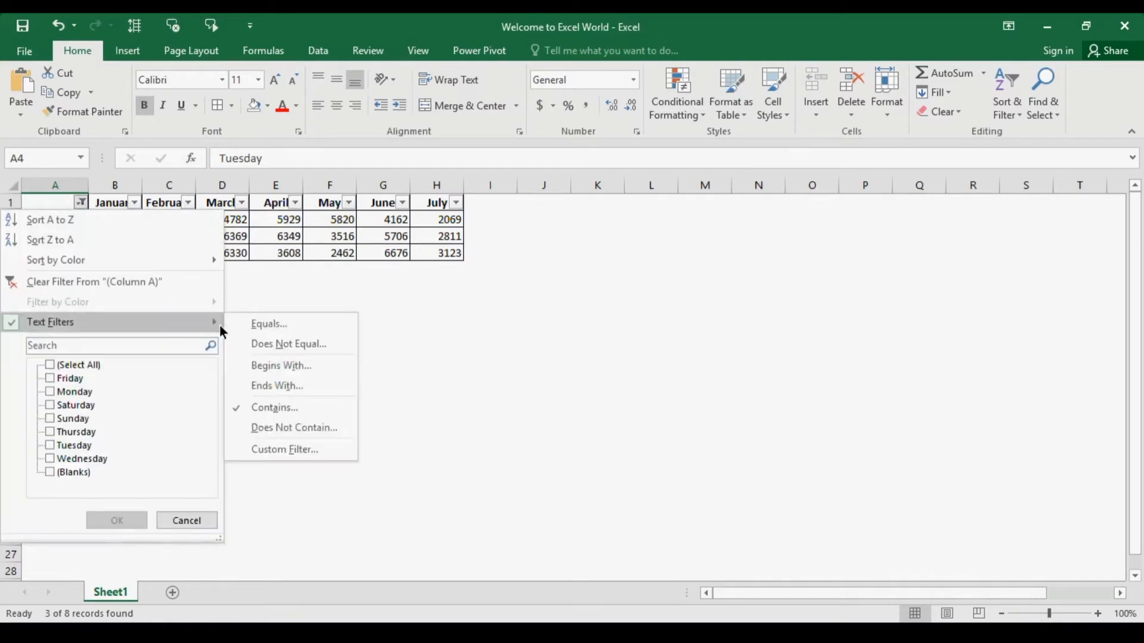
left_click(337, 429)
type("t")
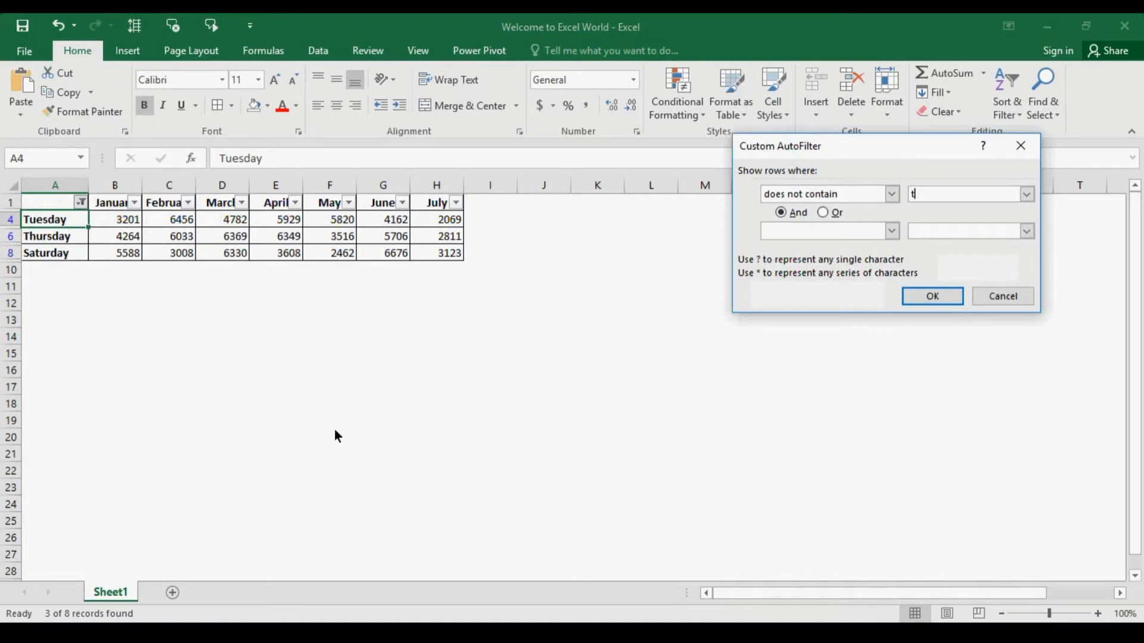
left_click(932, 297)
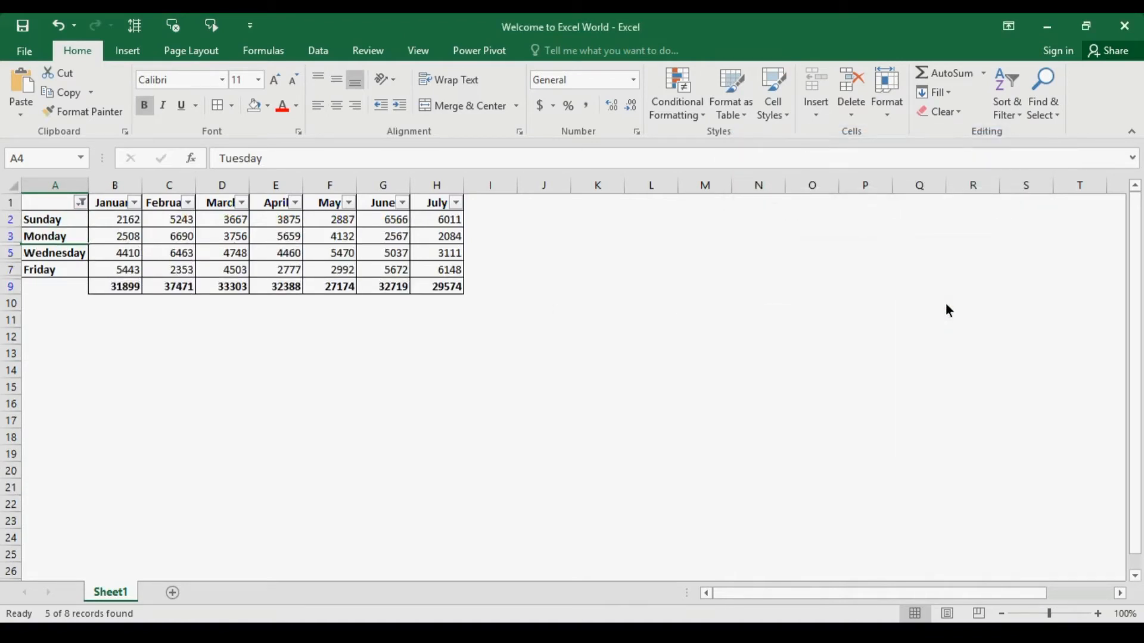
Start a custom filter on the weekday column with a first condition of begins with "t".
left_click(88, 205)
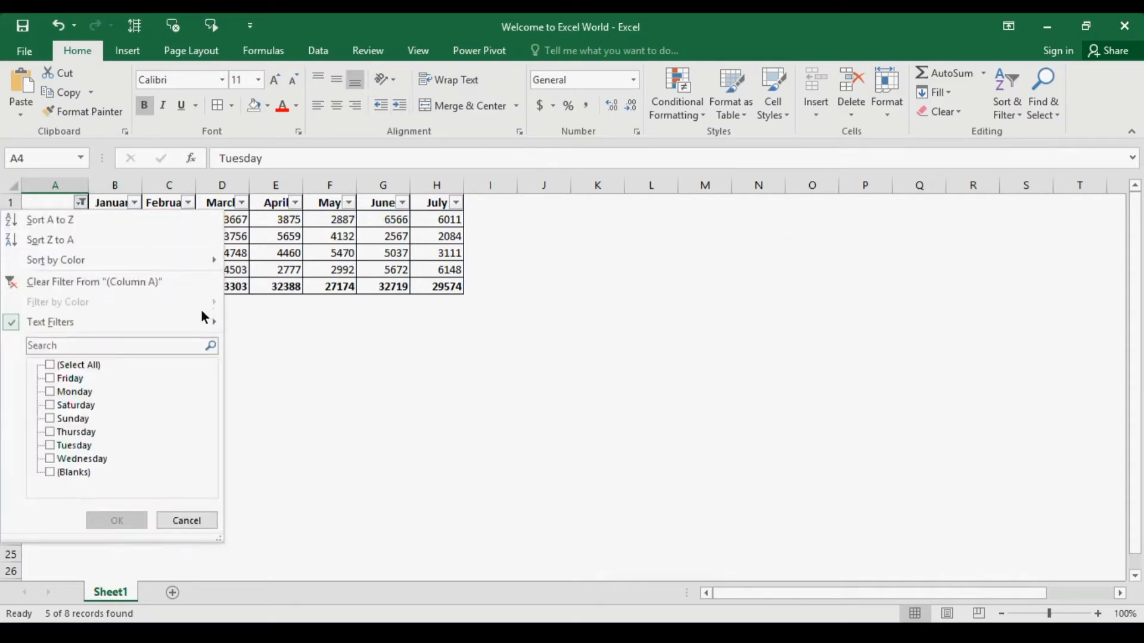
mouse_move(210, 331)
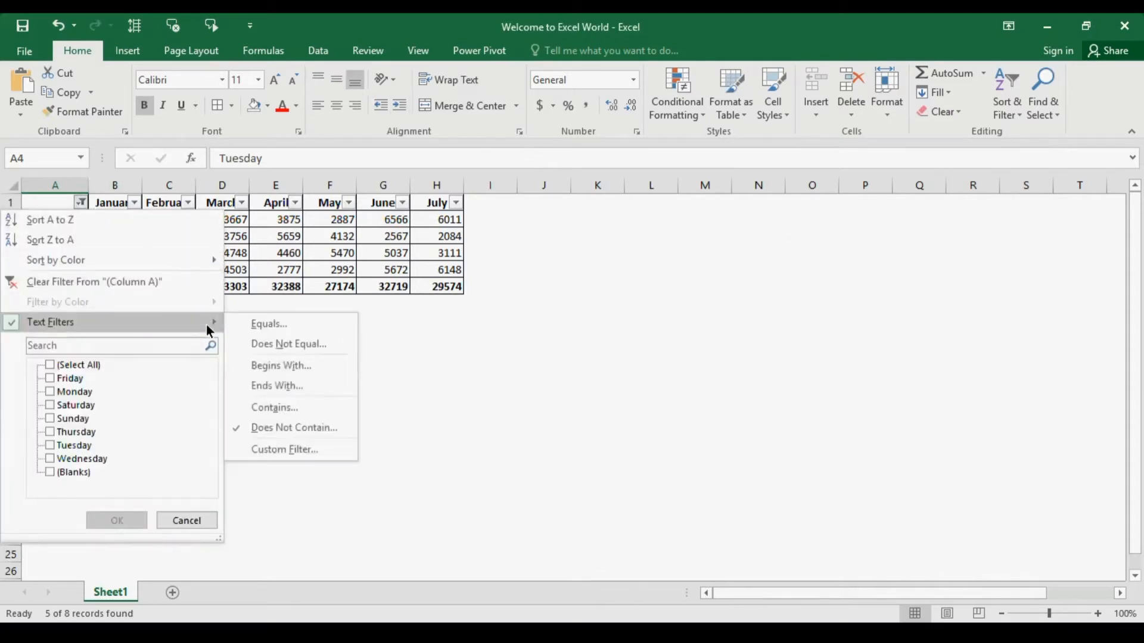
left_click(288, 449)
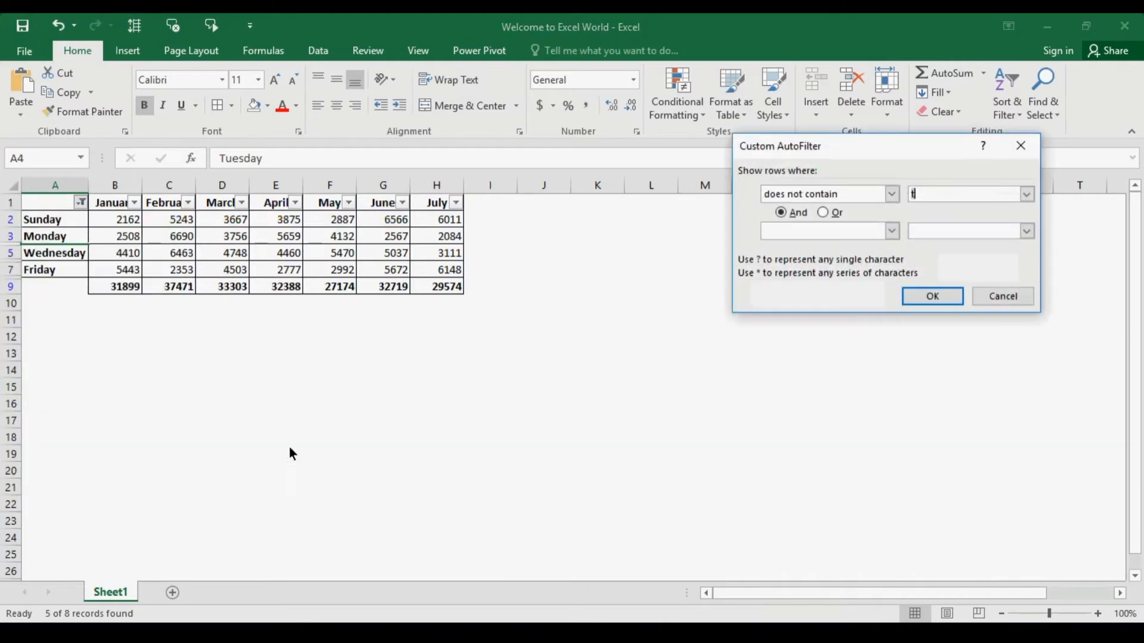
left_click(890, 195)
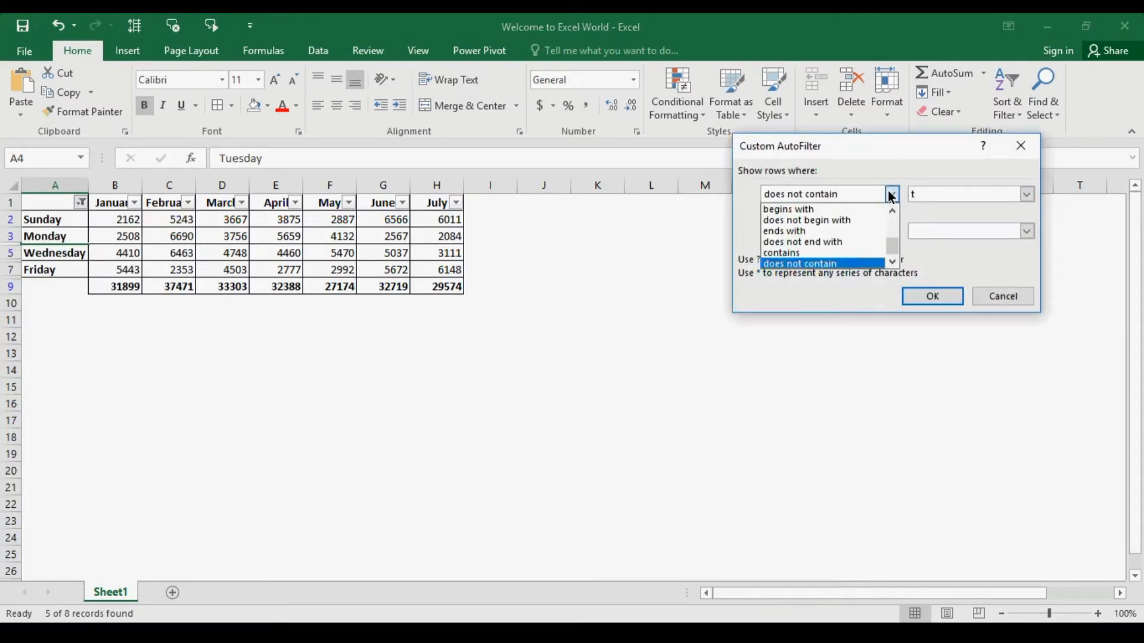
left_click(892, 209)
left_click(892, 209)
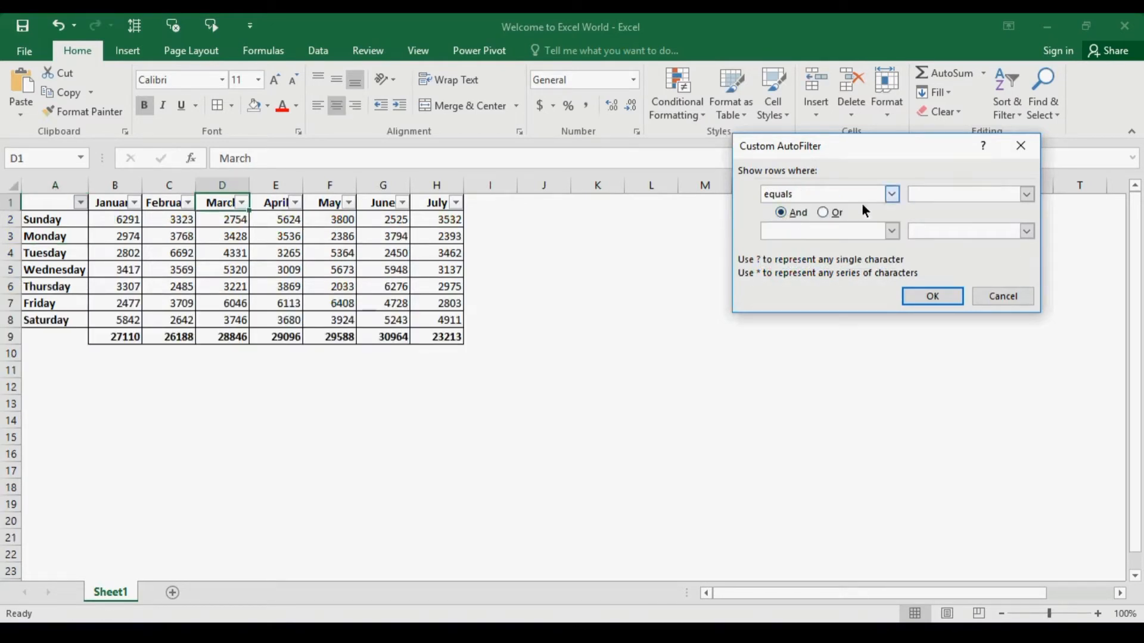
left_click(893, 196)
left_click(858, 231)
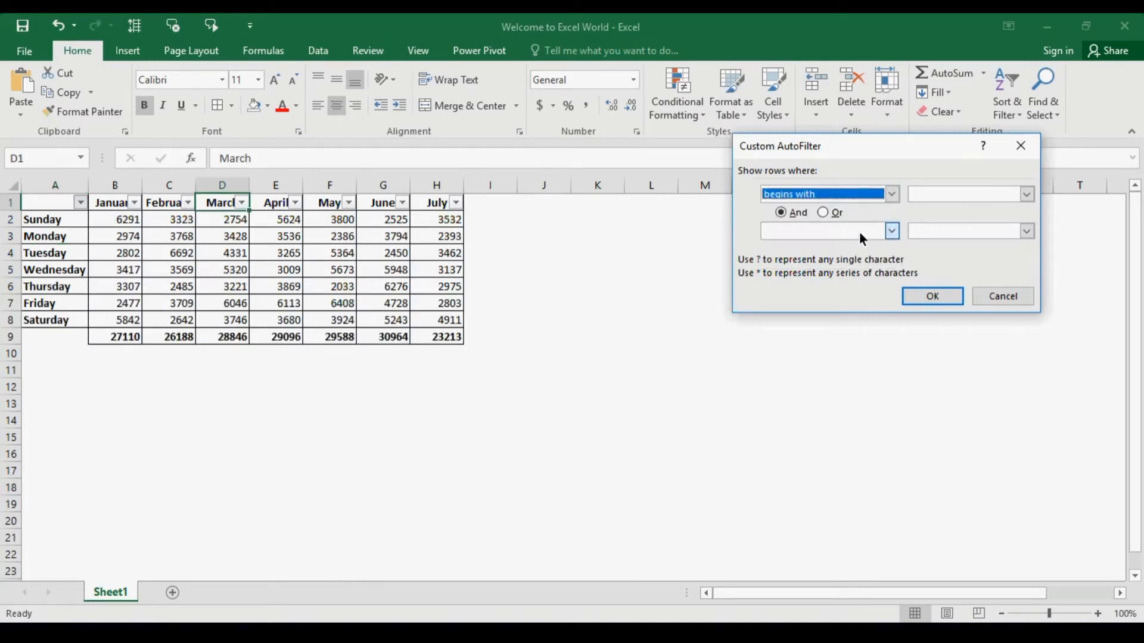
left_click(959, 198)
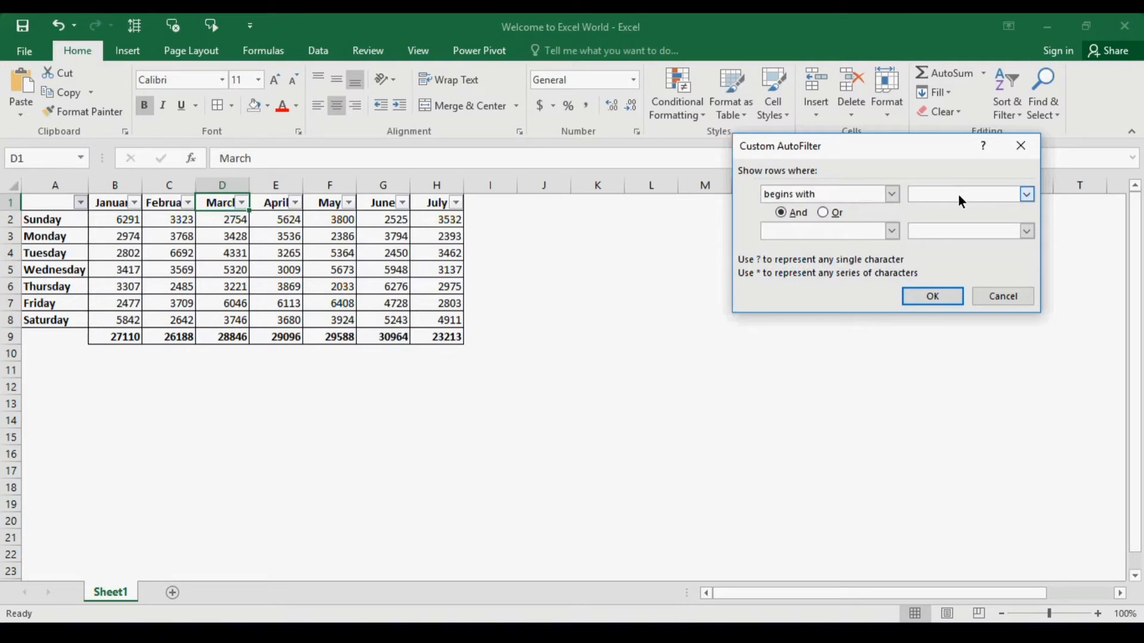
type("t")
Add an Or condition of begins with "s" to the weekday column's custom filter and apply it.
left_click(824, 213)
left_click(817, 236)
key("b")
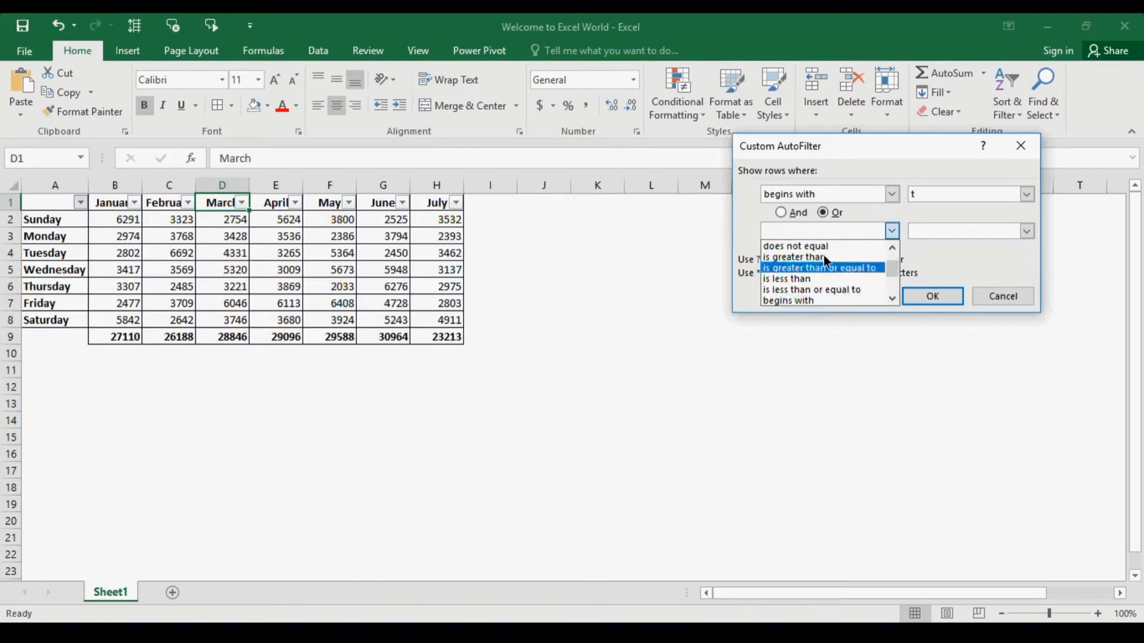
left_click(831, 300)
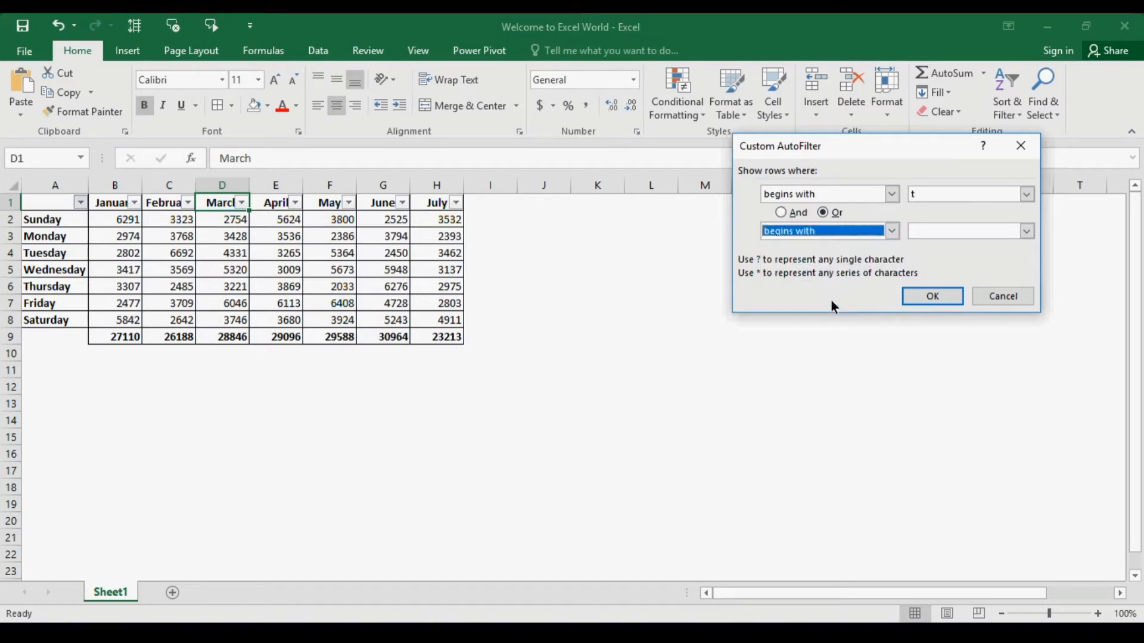
left_click(968, 234)
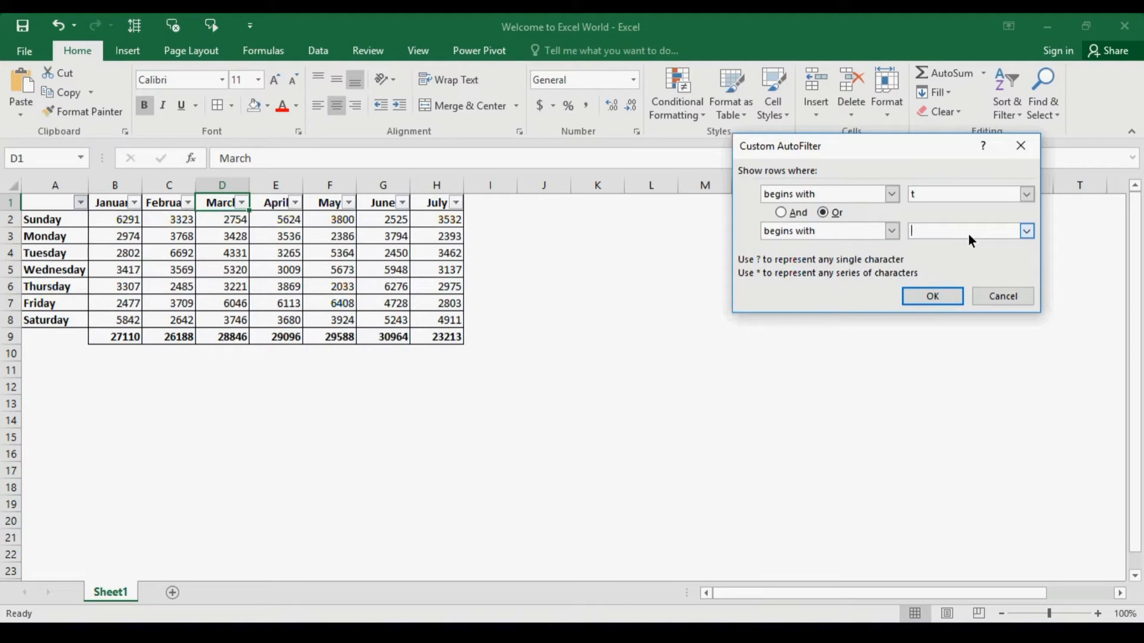
type("s")
left_click(937, 298)
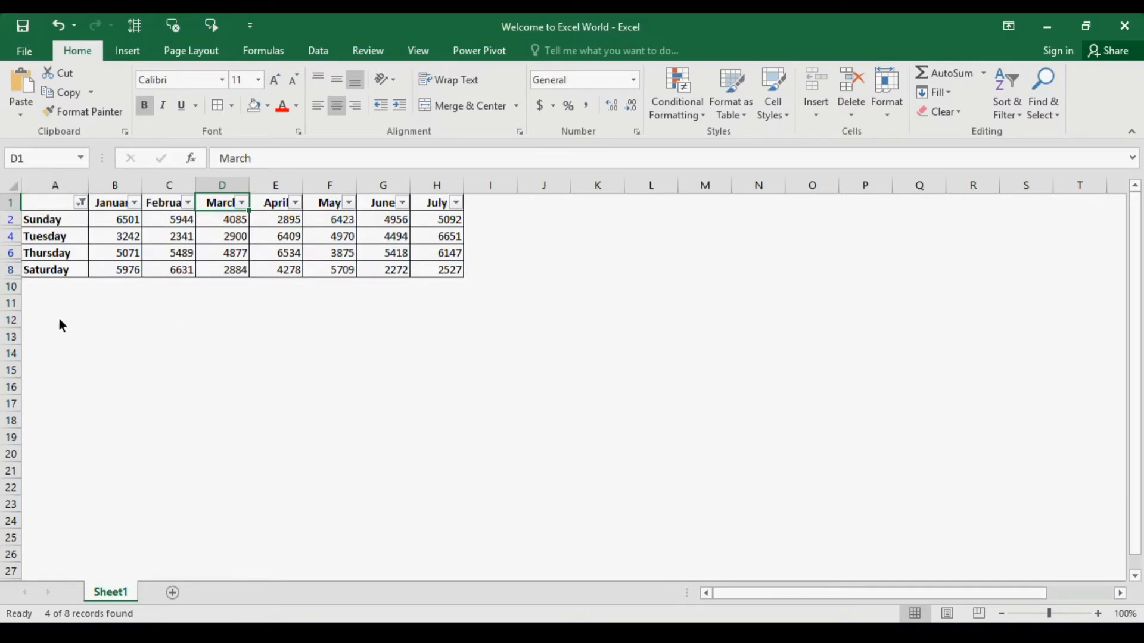
left_click(82, 203)
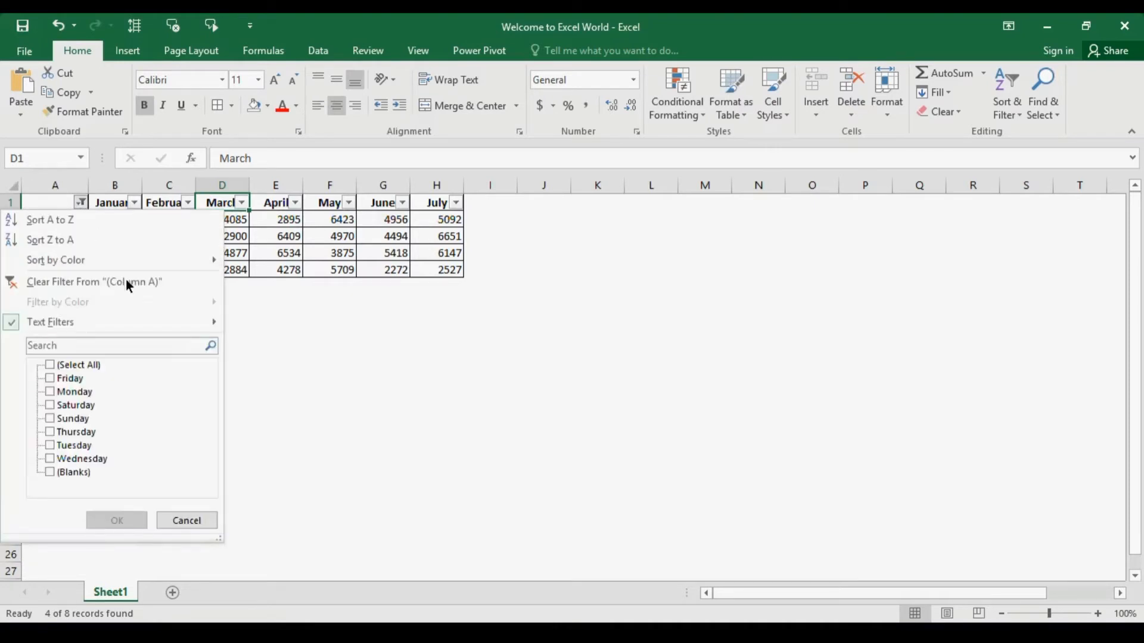
mouse_move(189, 322)
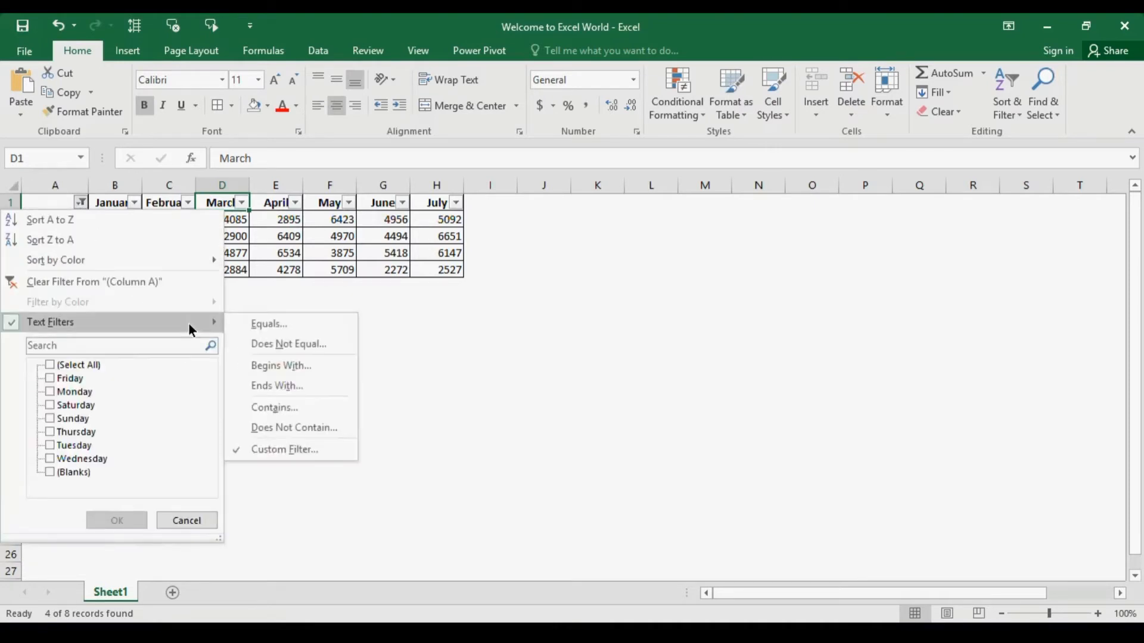
left_click(337, 453)
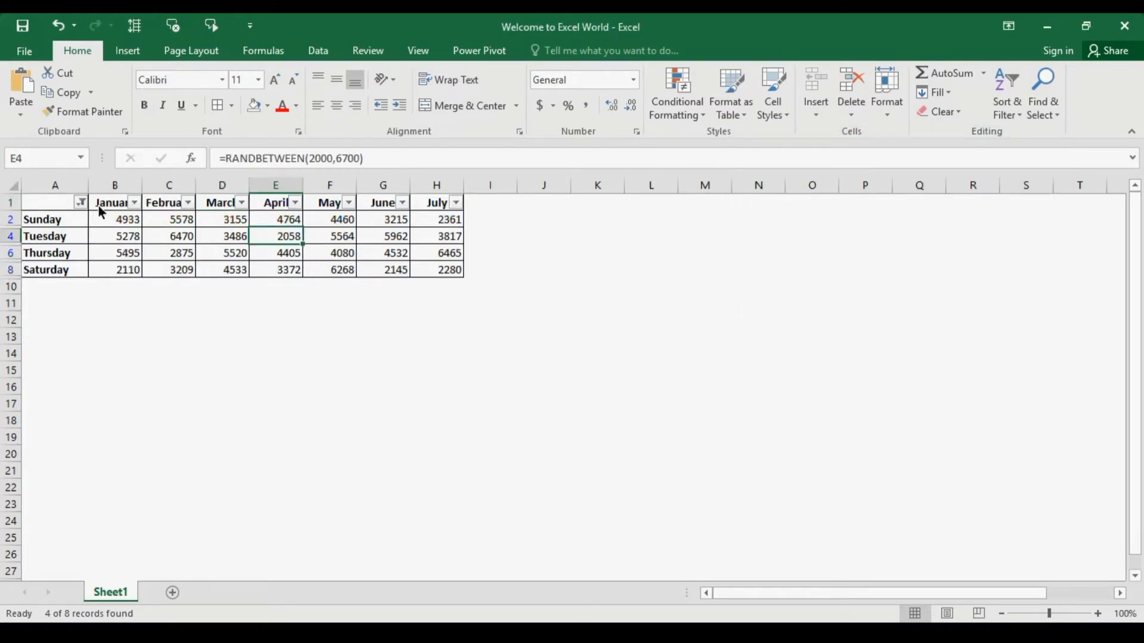
Reopen the weekday column's custom filter and join its two conditions with And.
left_click(82, 203)
mouse_move(180, 322)
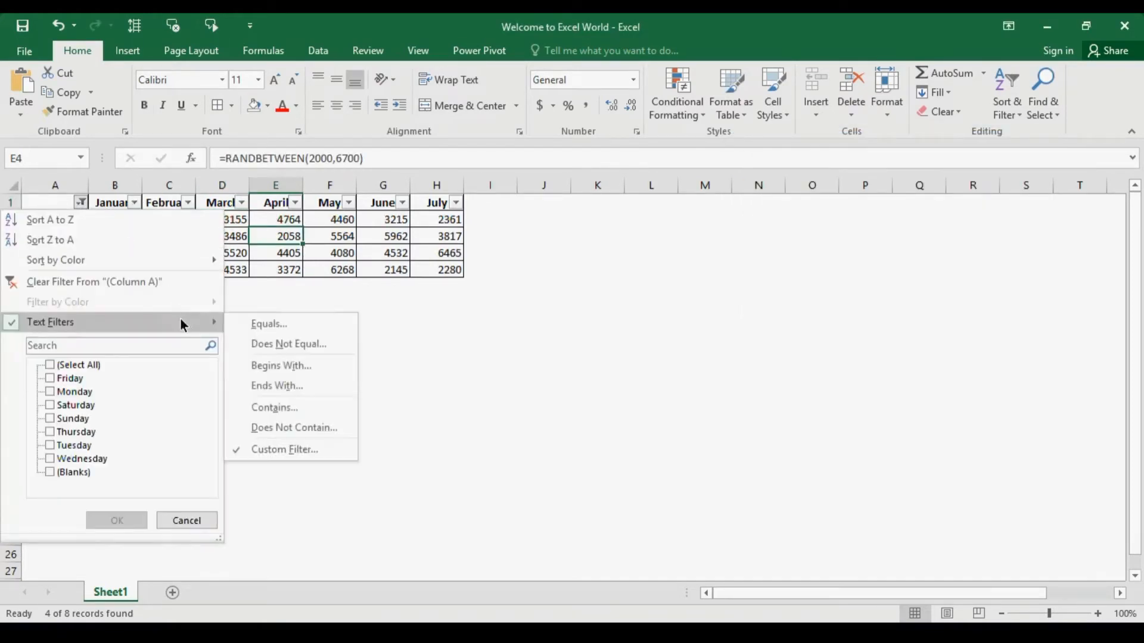
left_click(290, 450)
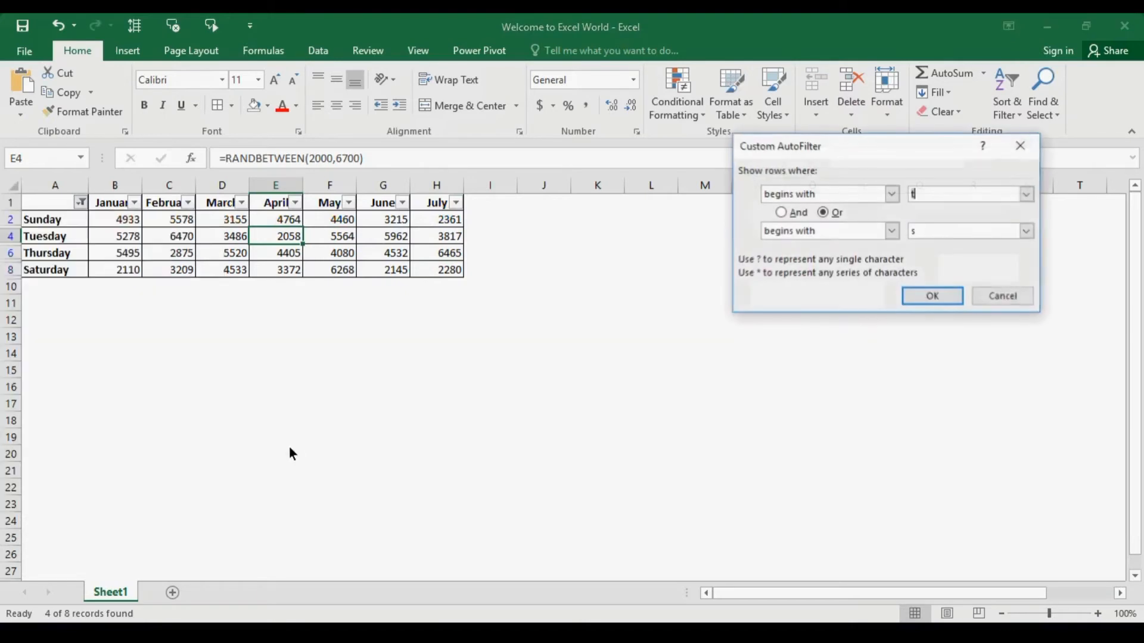
left_click(800, 215)
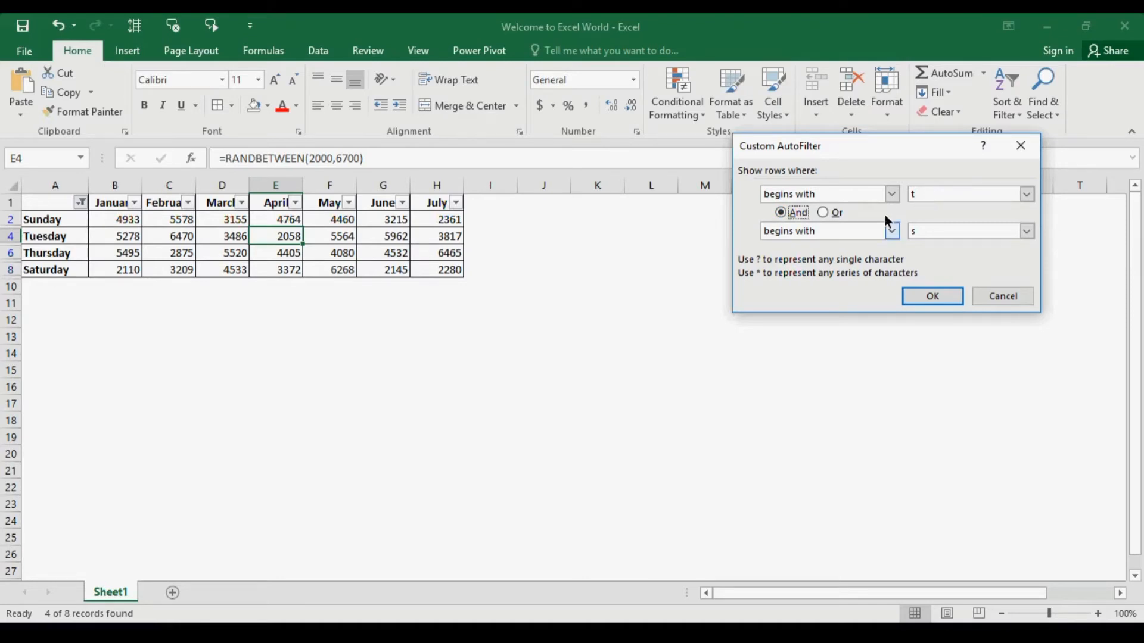
Change the custom filter's second condition to ends with "esday" and apply the filter.
left_click(863, 229)
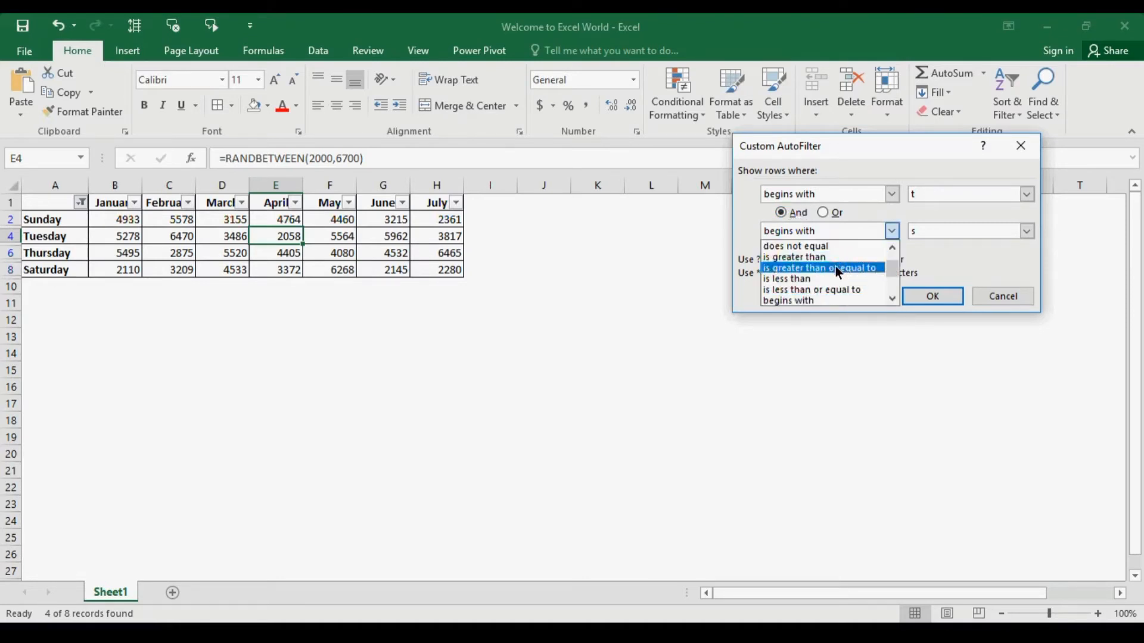
left_click(892, 300)
left_click(892, 300)
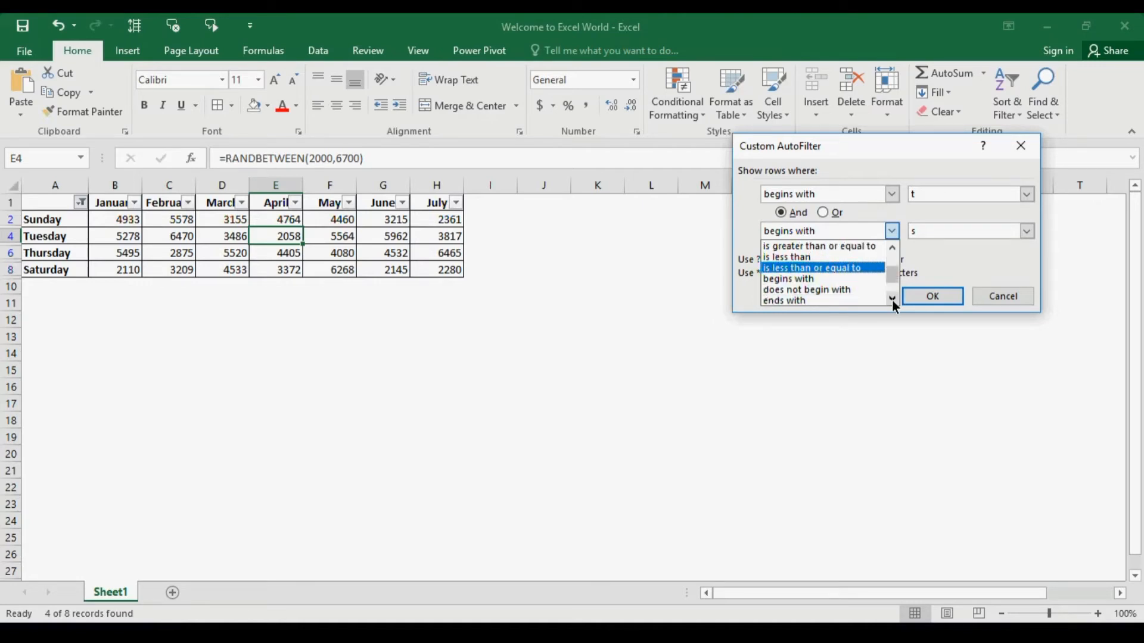
left_click(850, 300)
left_click(986, 238)
key("BackSpace")
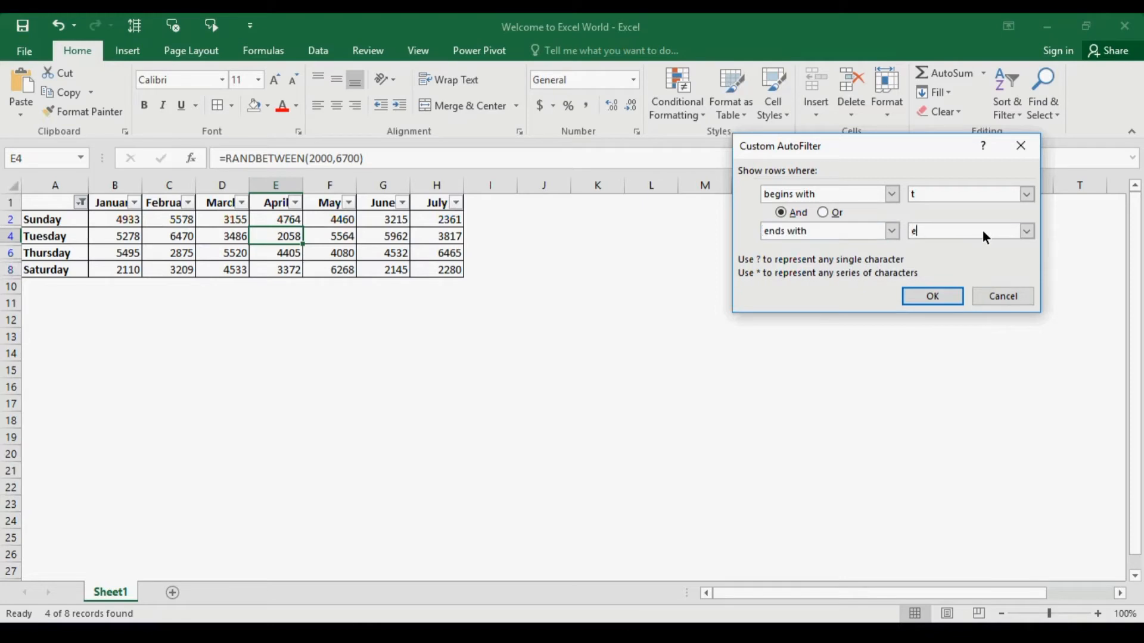
type("esday")
left_click(940, 291)
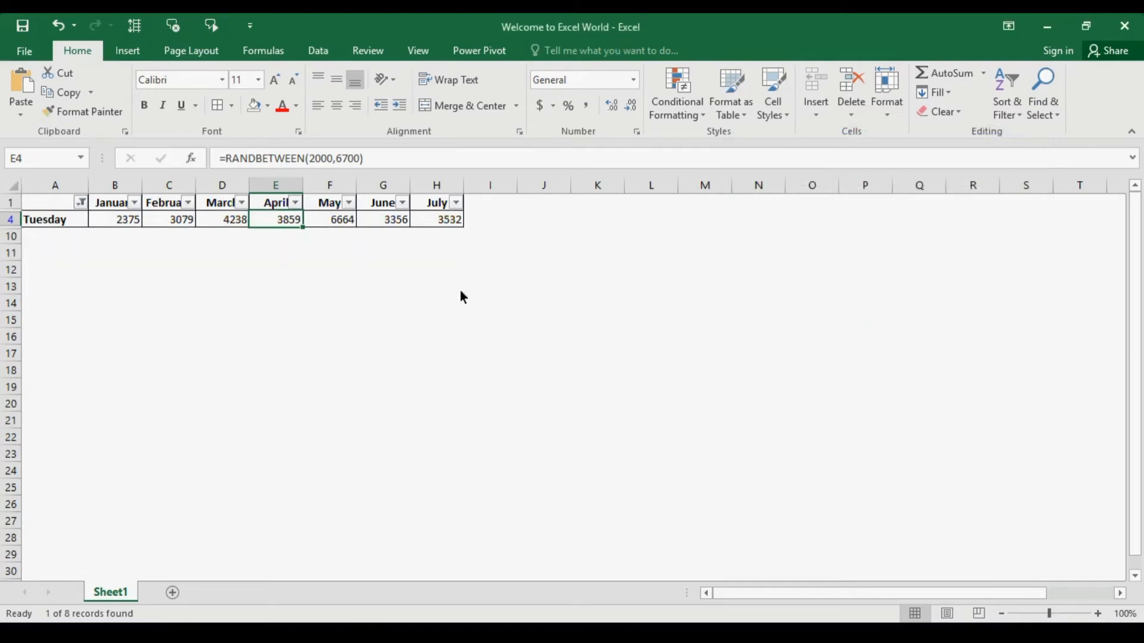
Clear the filter from the weekday column and select the Thursday cell.
left_click(48, 220)
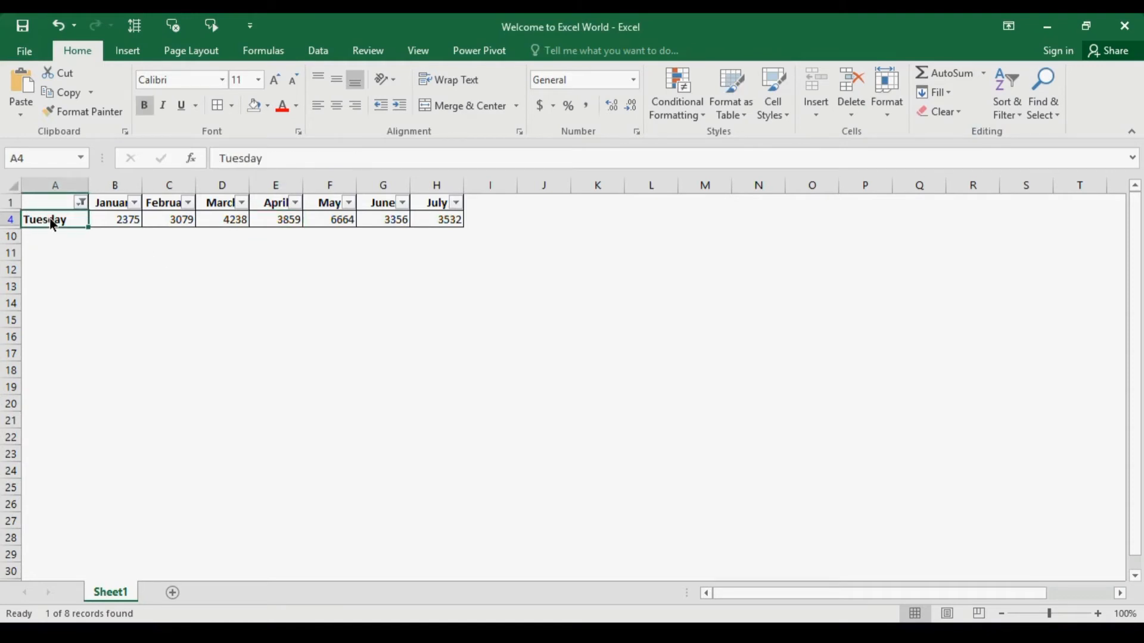
left_click(81, 202)
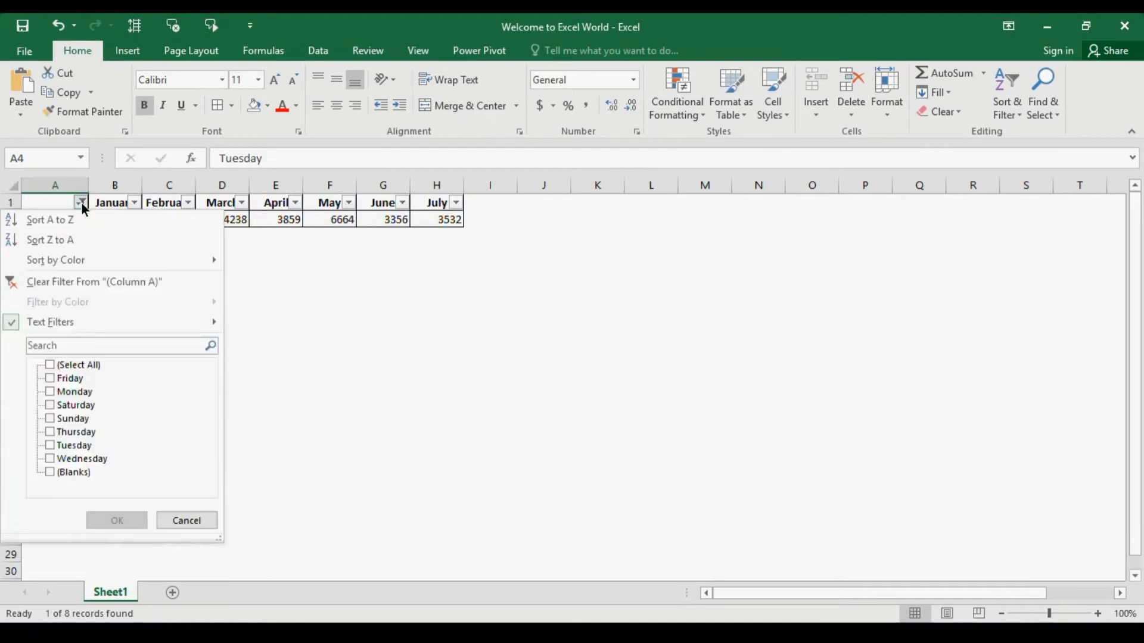
left_click(82, 285)
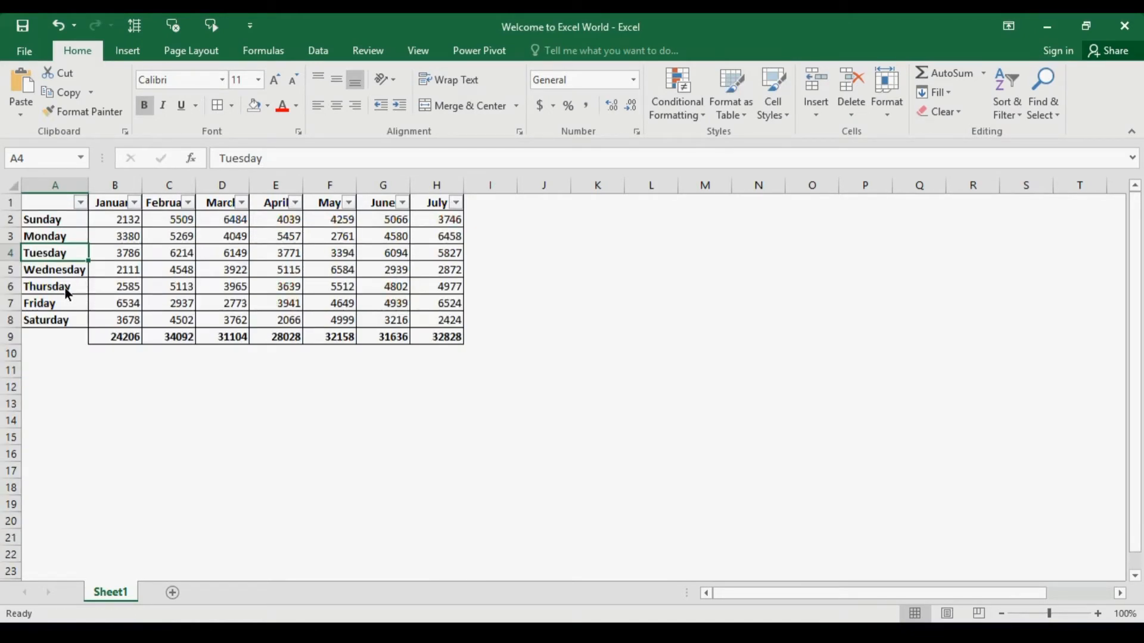
left_click(67, 294)
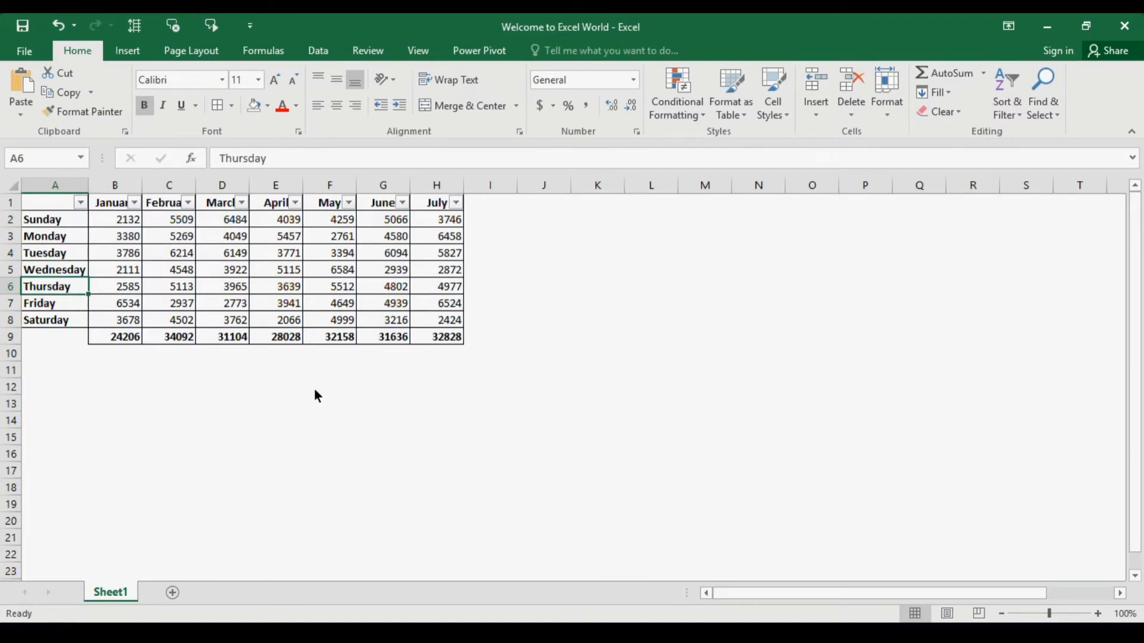
Create a new custom filter on the weekday column whose first condition is begins with "t".
left_click(82, 204)
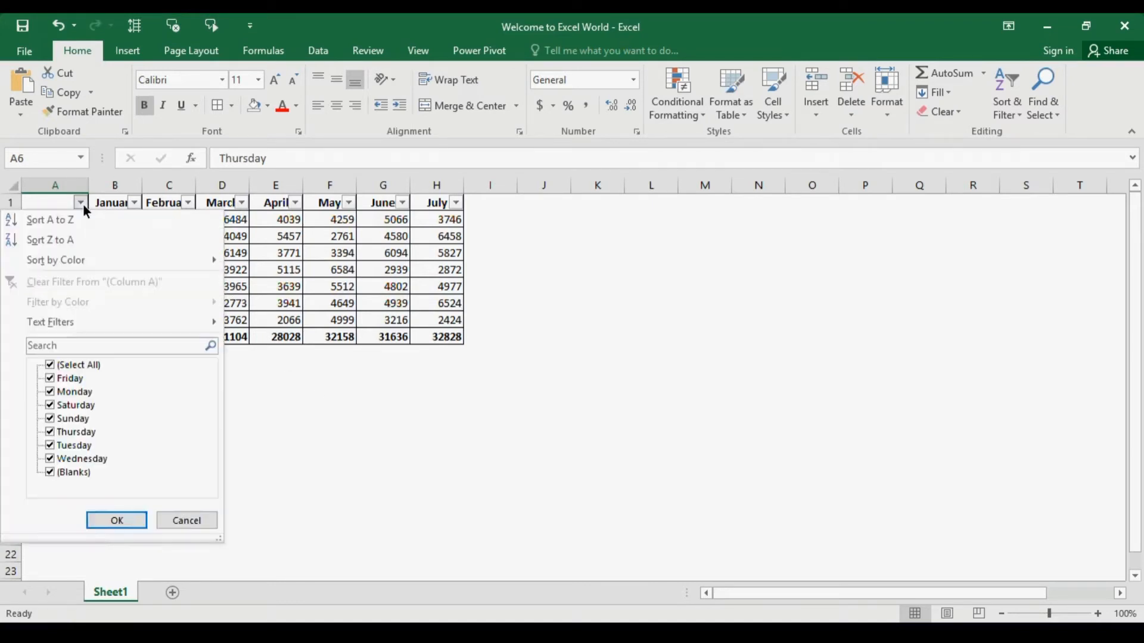
mouse_move(212, 328)
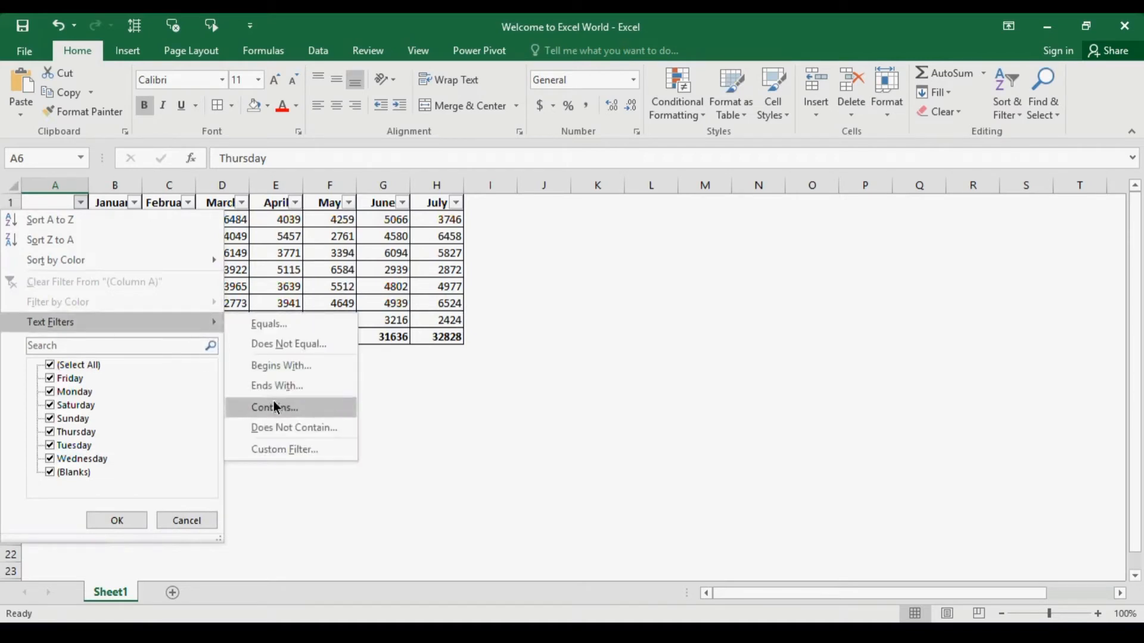
left_click(306, 448)
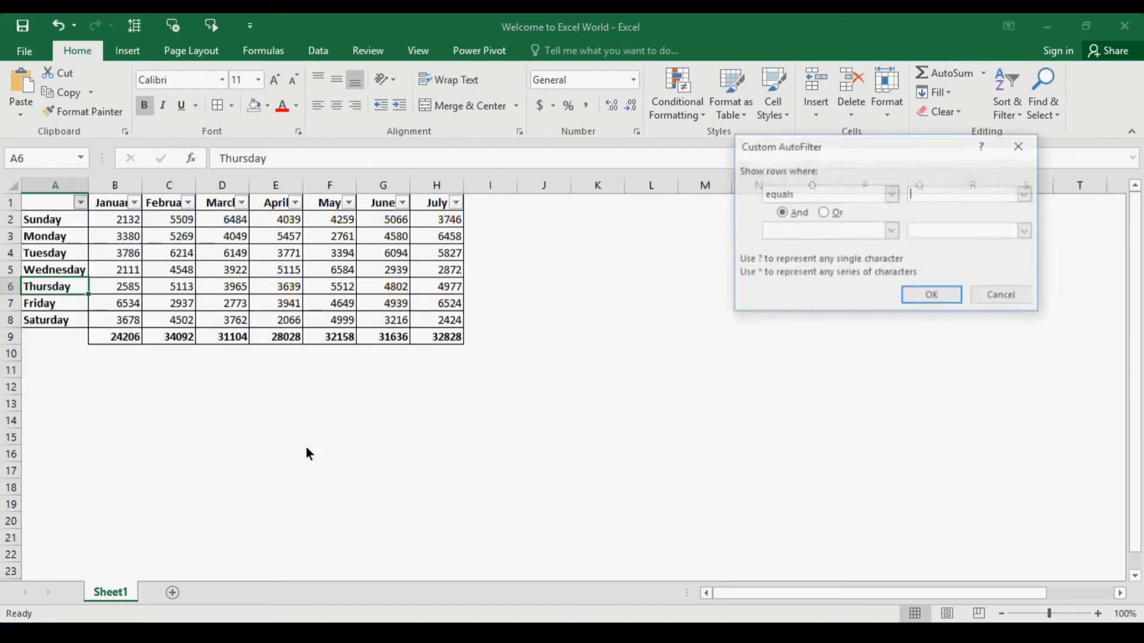
left_click(893, 200)
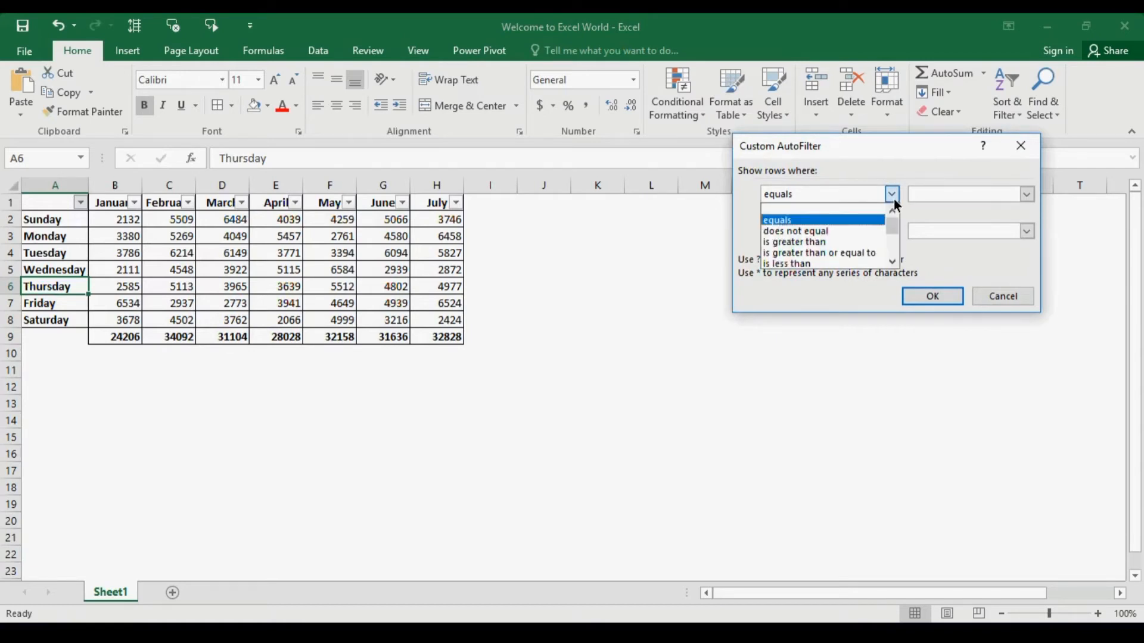
left_click(892, 263)
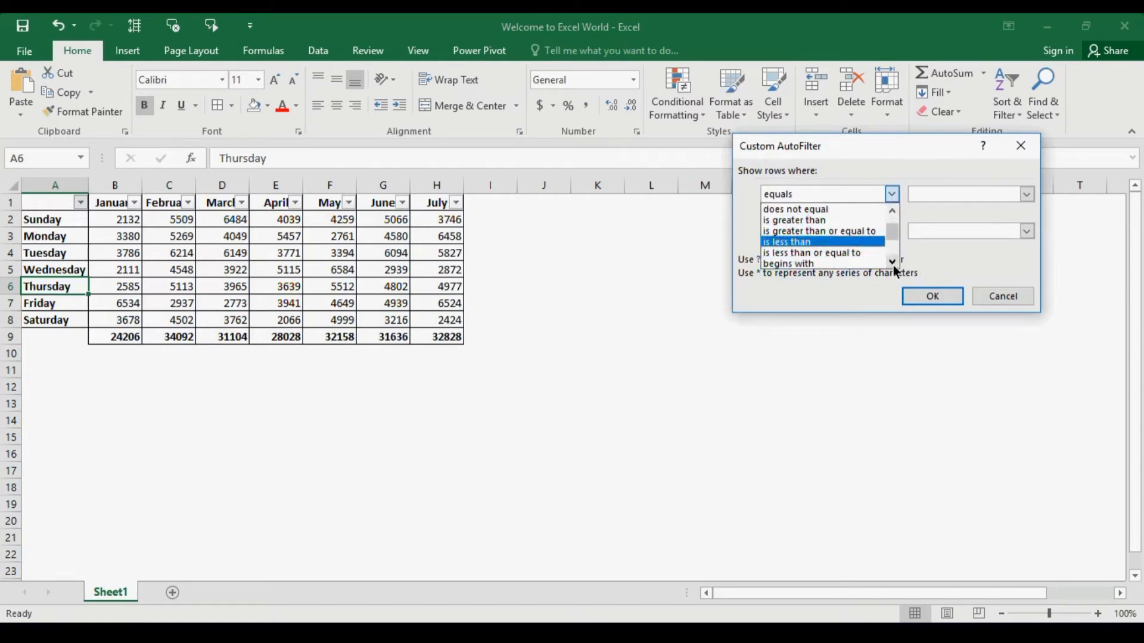
left_click(892, 262)
left_click(862, 255)
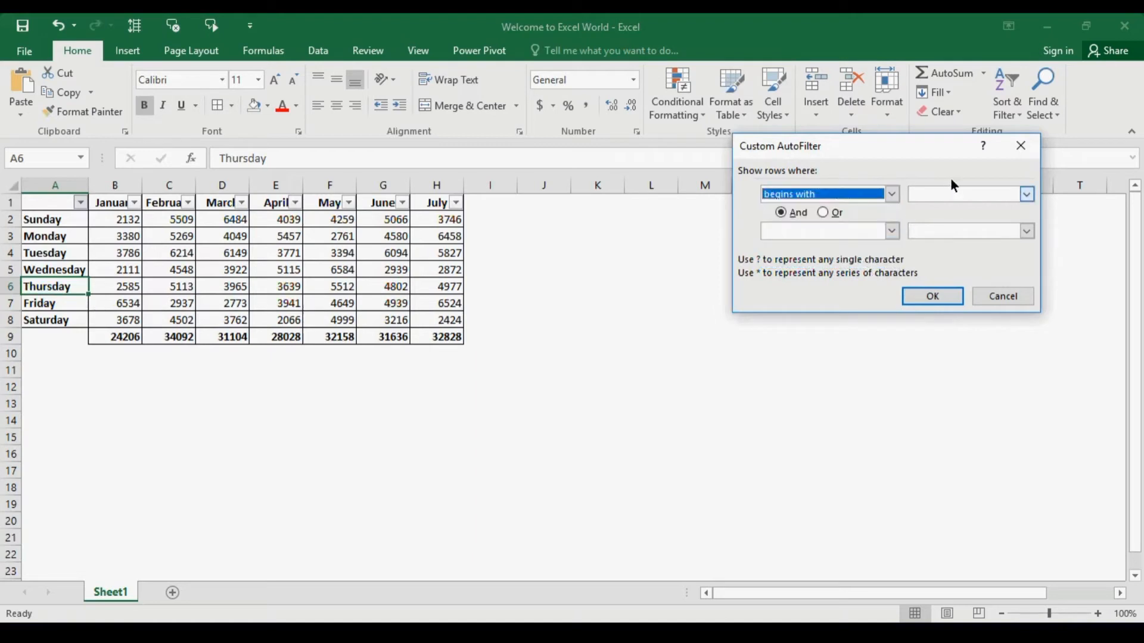
left_click(944, 198)
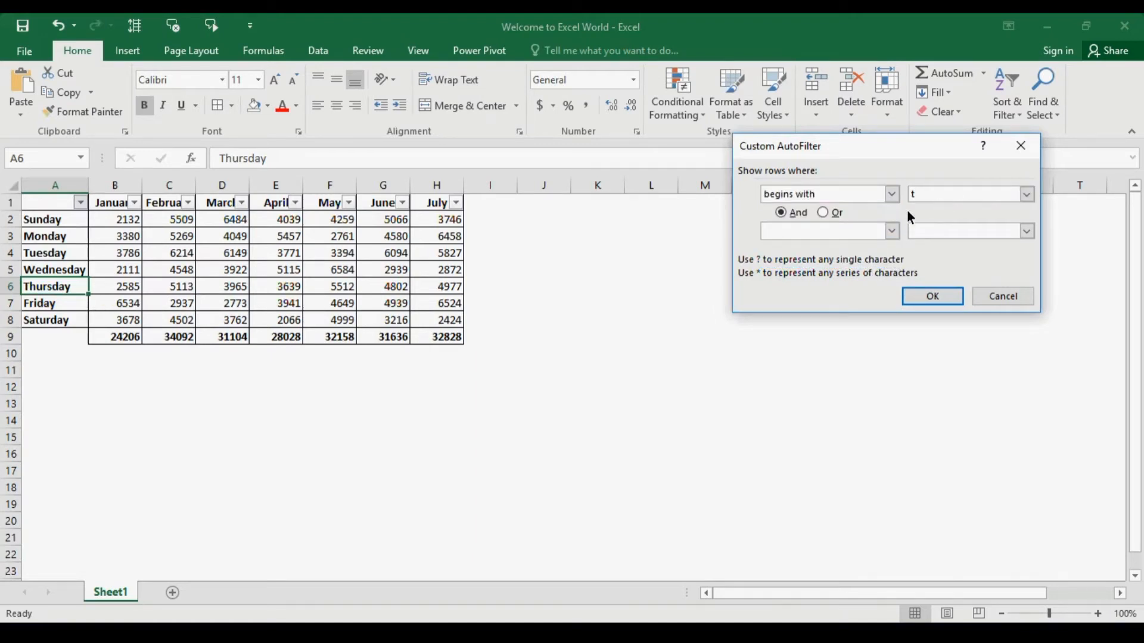
Set the custom filter's second condition to ends with "esday", keeping the And operator.
left_click(832, 233)
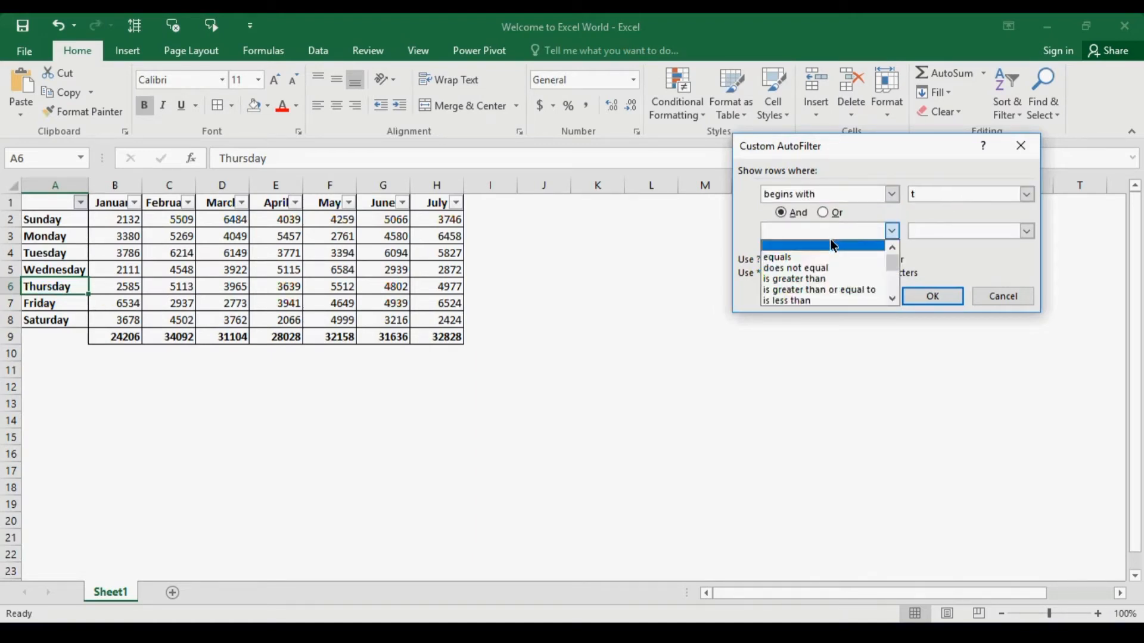
scroll(832, 262, "down", 2)
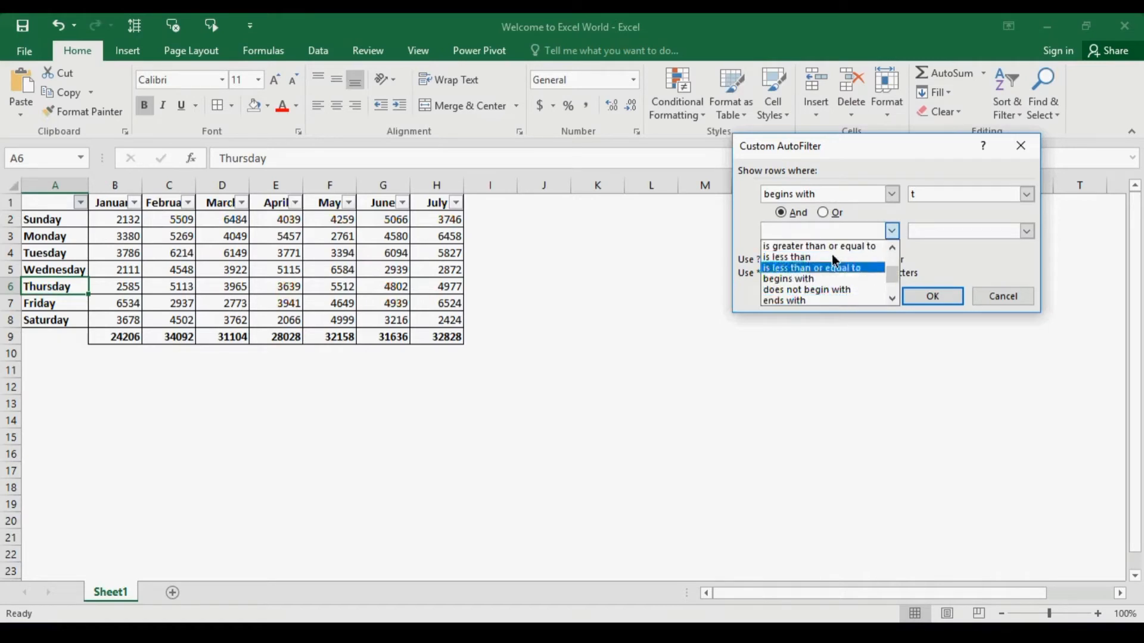
left_click(833, 302)
left_click(925, 232)
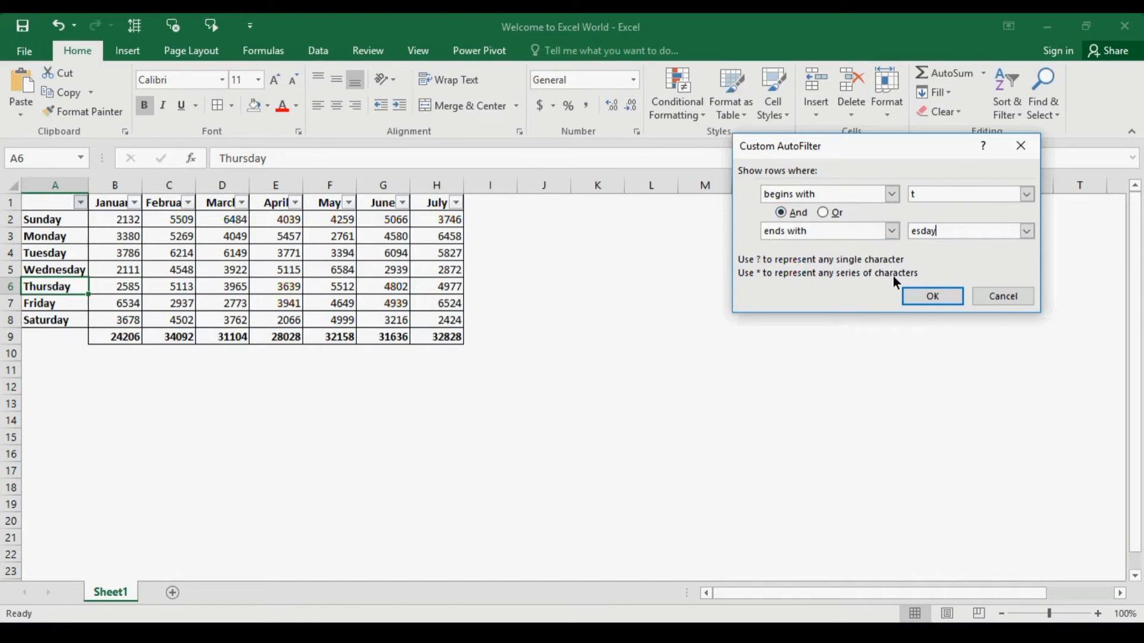
Discard the open custom filter on the weekday column and filter the January column for values equal to 3170.
key("Escape")
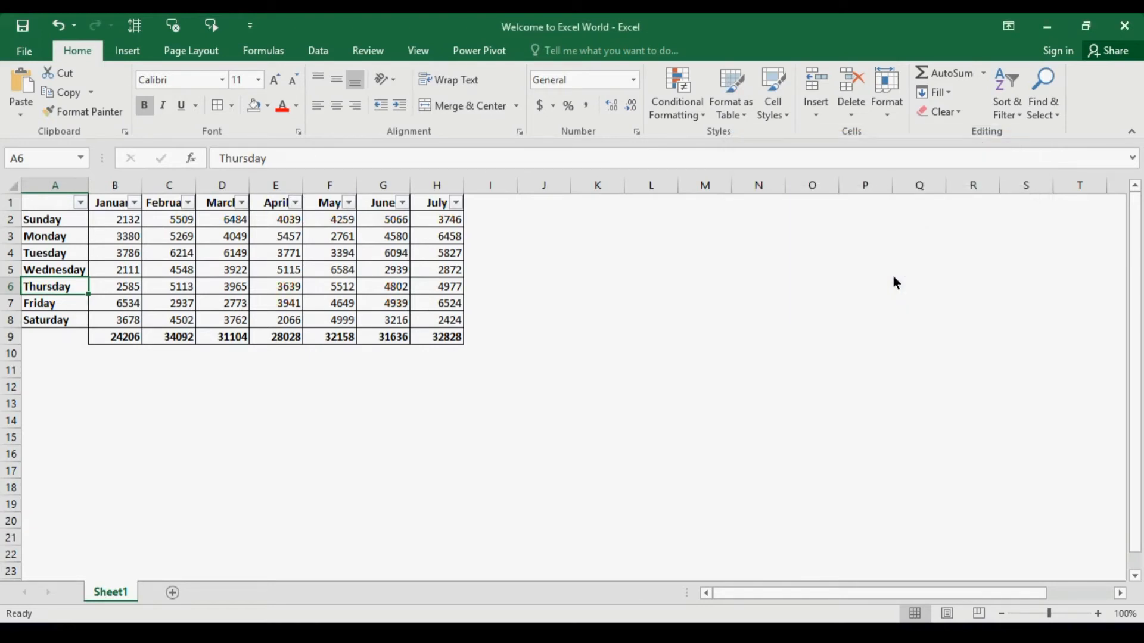
left_click(160, 244)
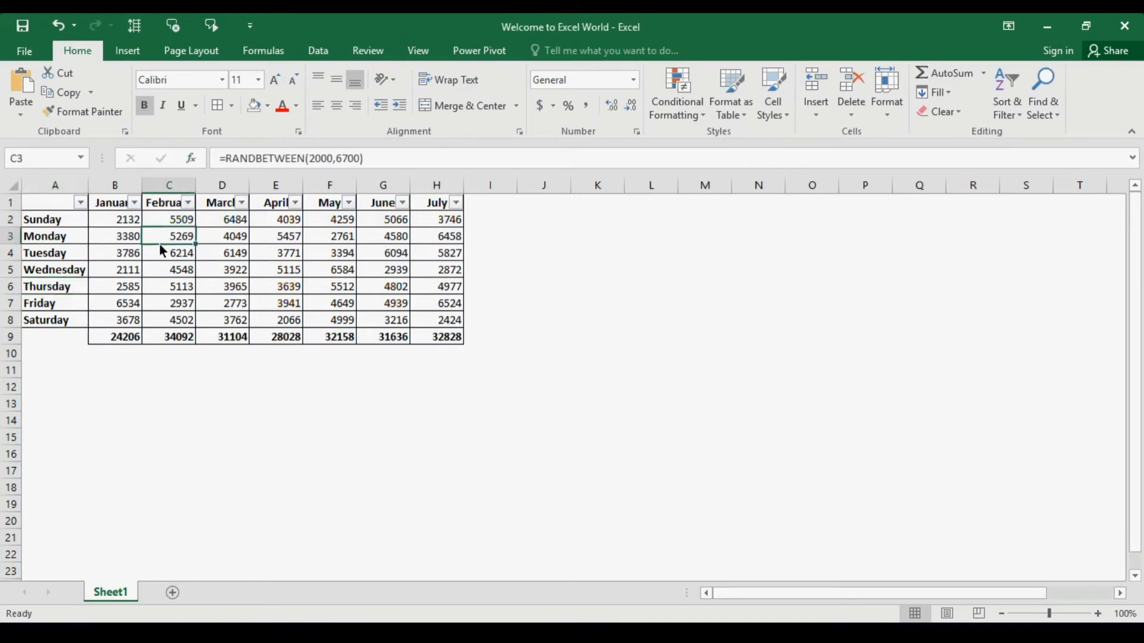
left_click(134, 203)
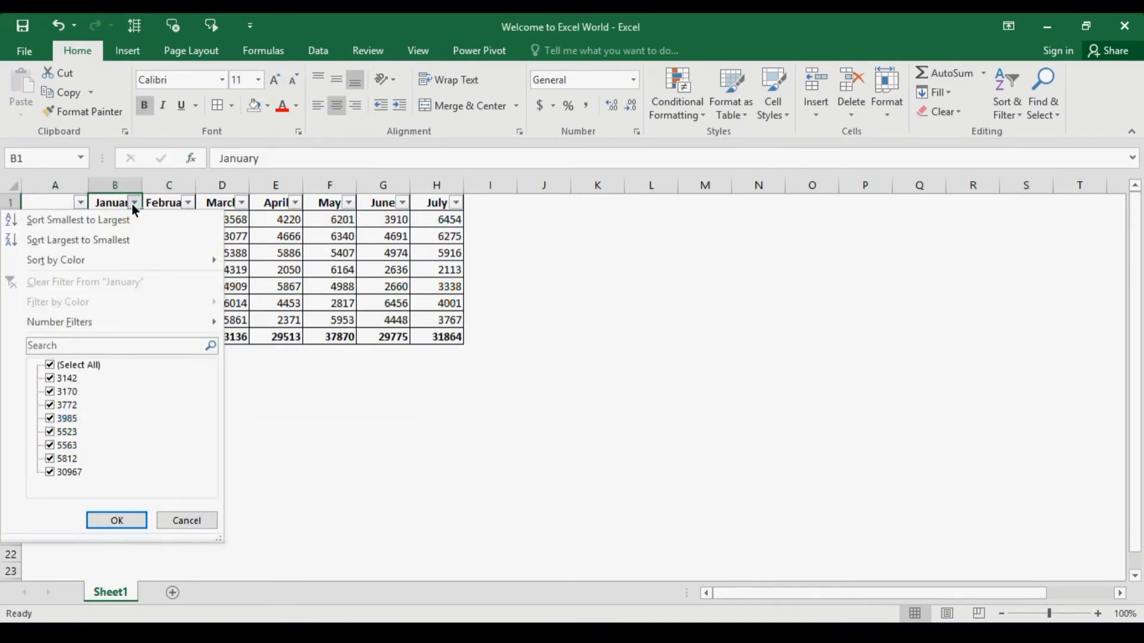
mouse_move(184, 323)
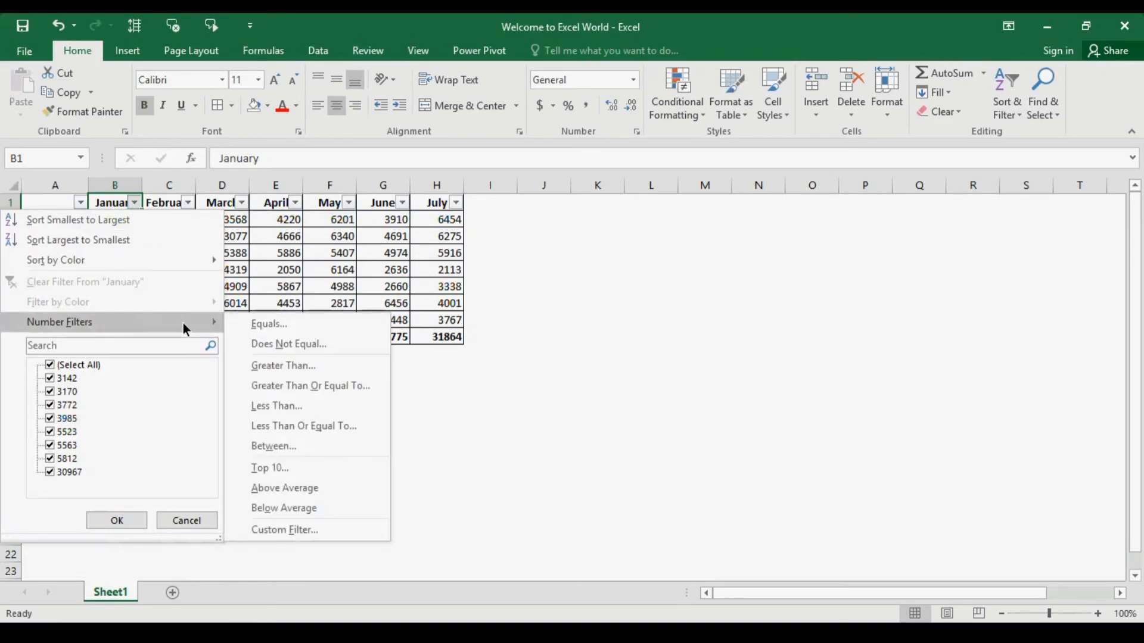
left_click(252, 331)
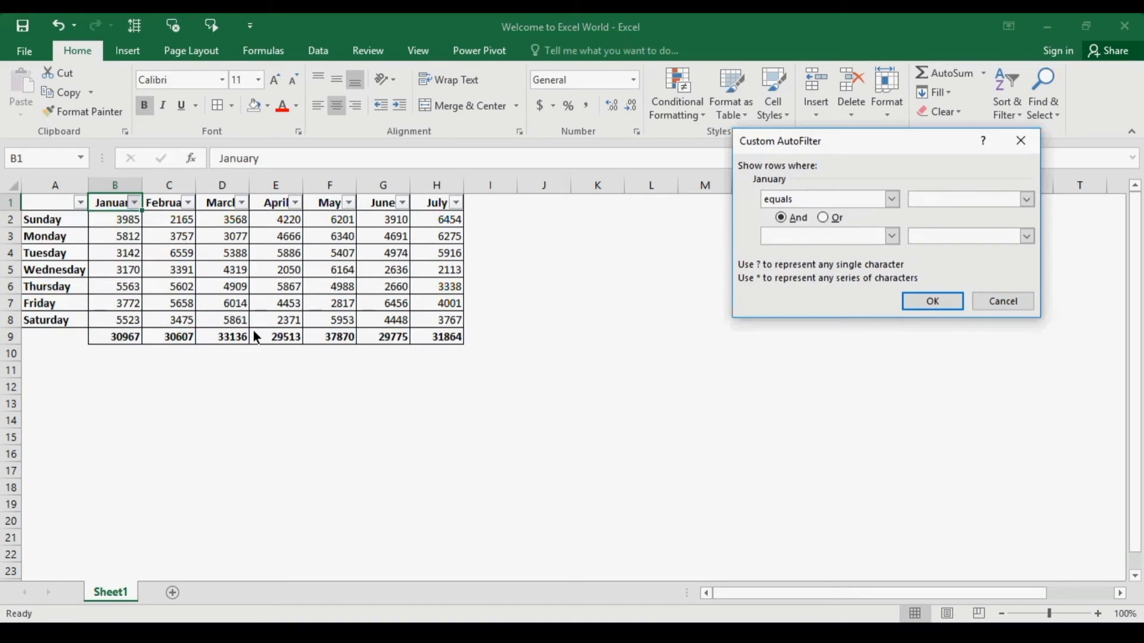
type("3170")
left_click(938, 301)
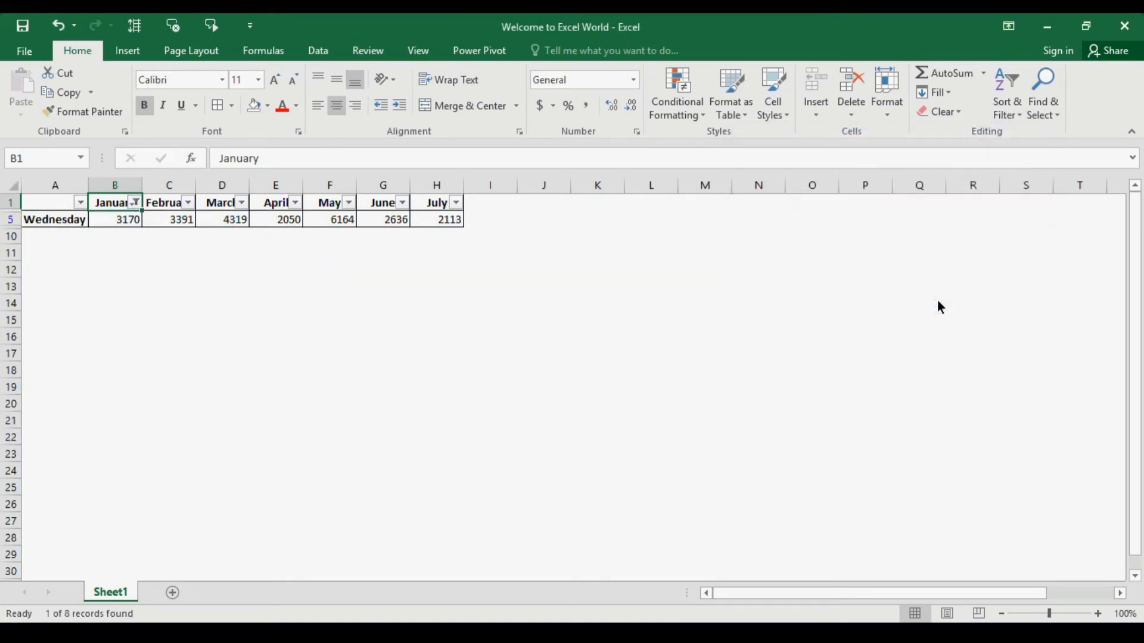
Change the January column's filter to values greater than or equal to 3170, and select Wednesday's January value.
left_click(137, 203)
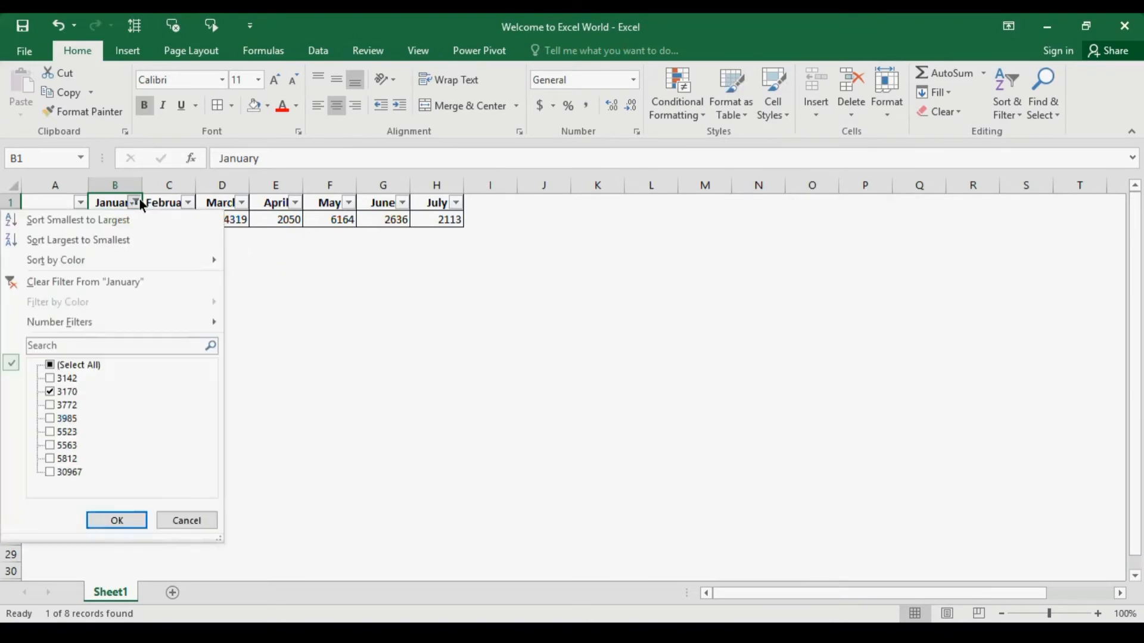
mouse_move(179, 322)
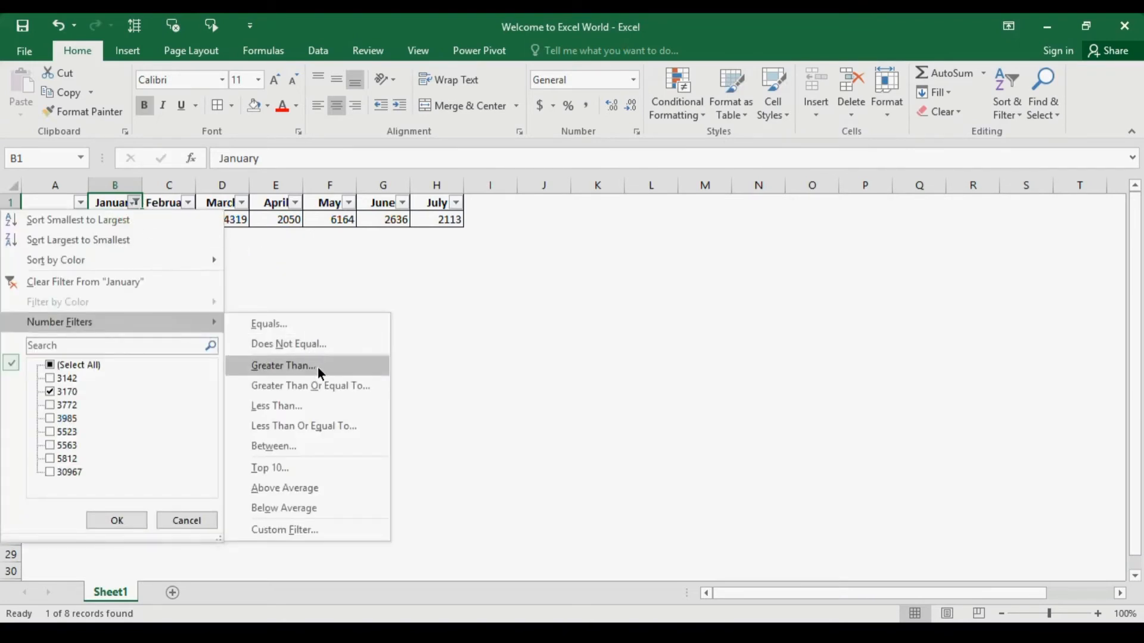
left_click(320, 385)
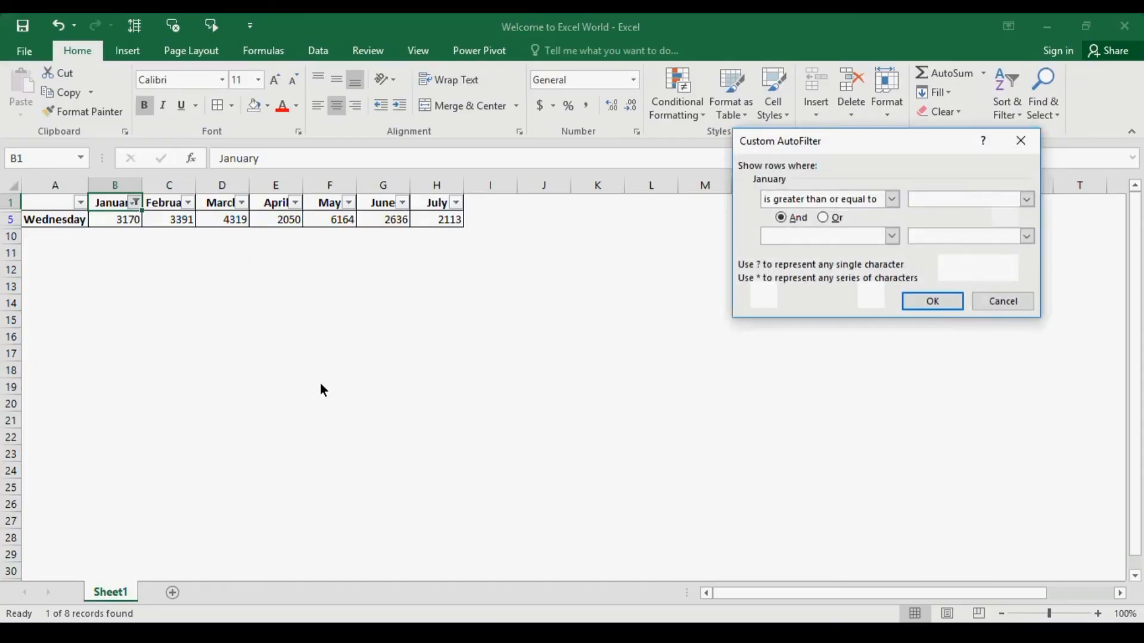
type("3170")
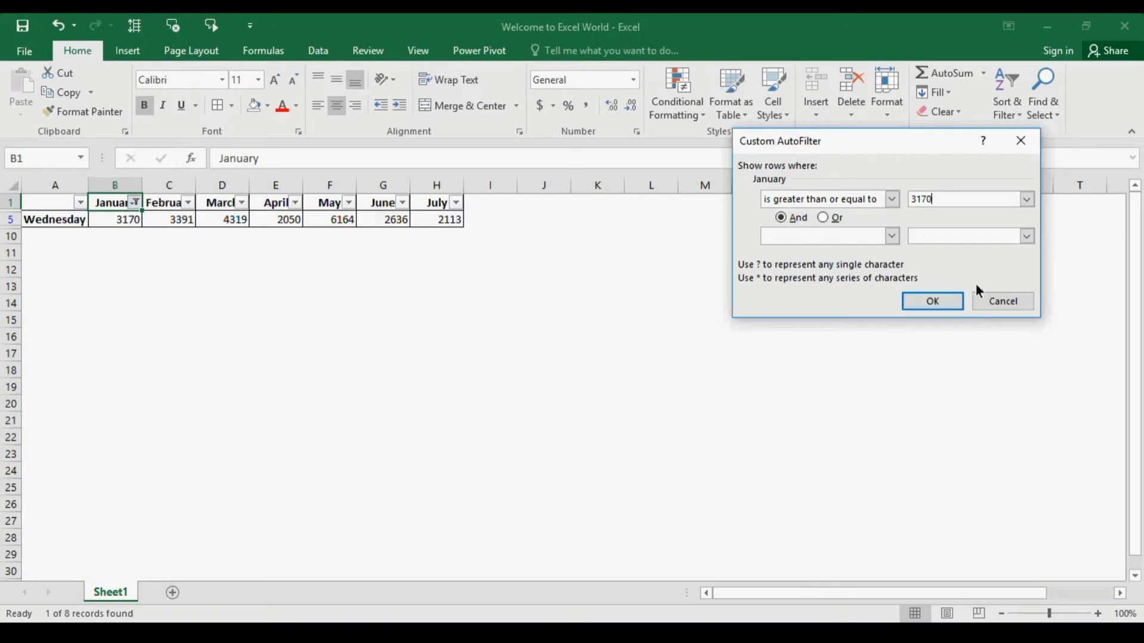
left_click(950, 302)
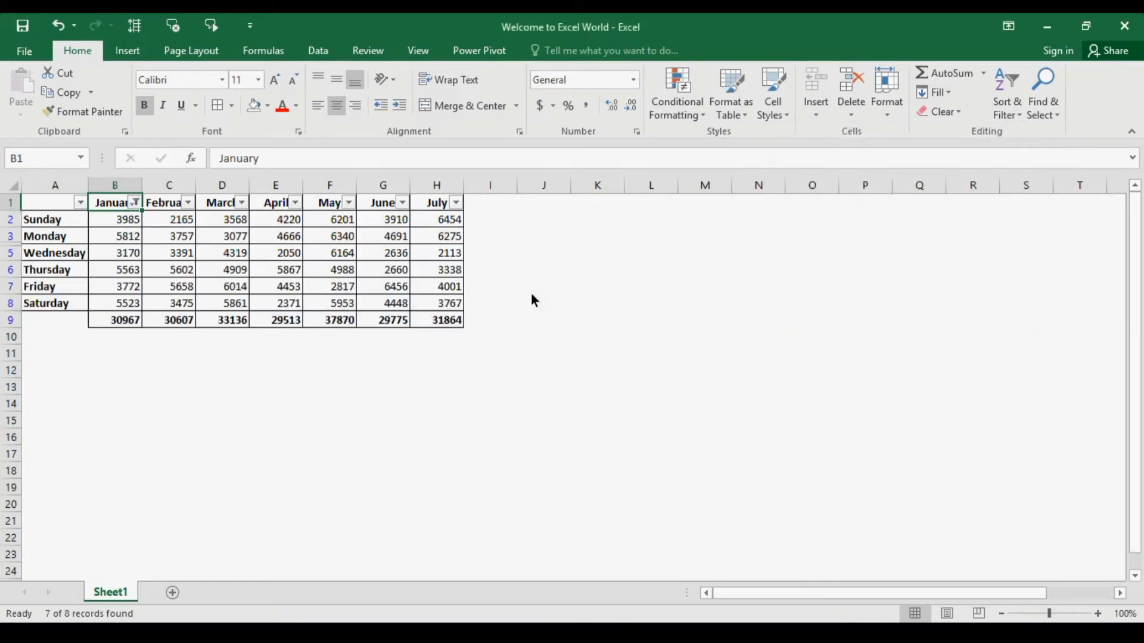
left_click(144, 252)
left_click(132, 258)
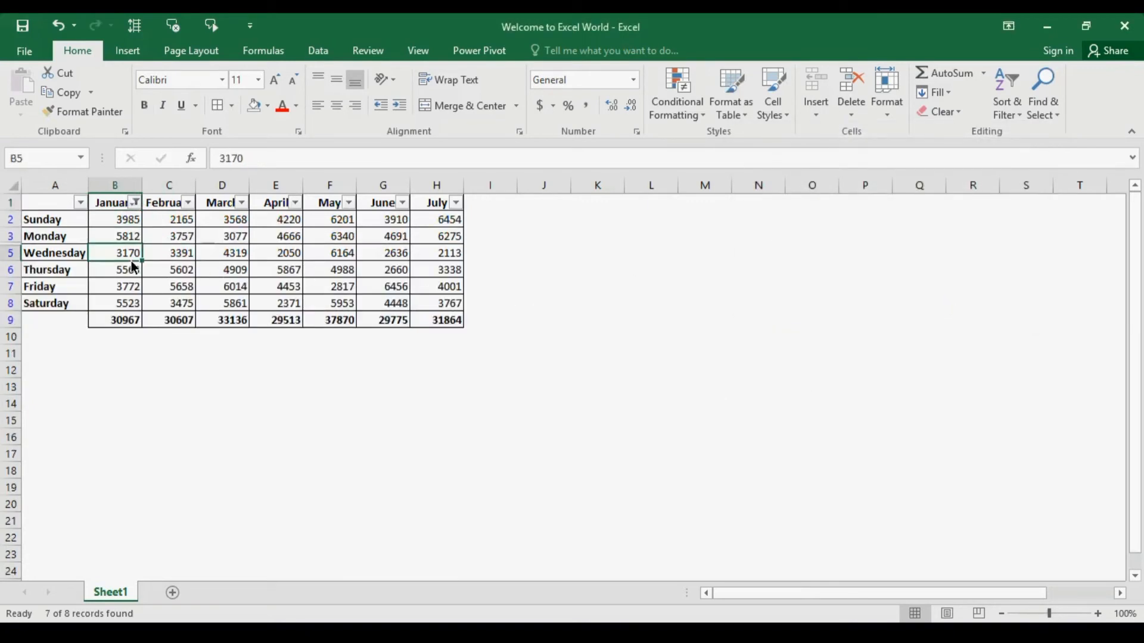
Apply a Between number filter to the January column with limits of 3000 and 5000.
left_click(136, 203)
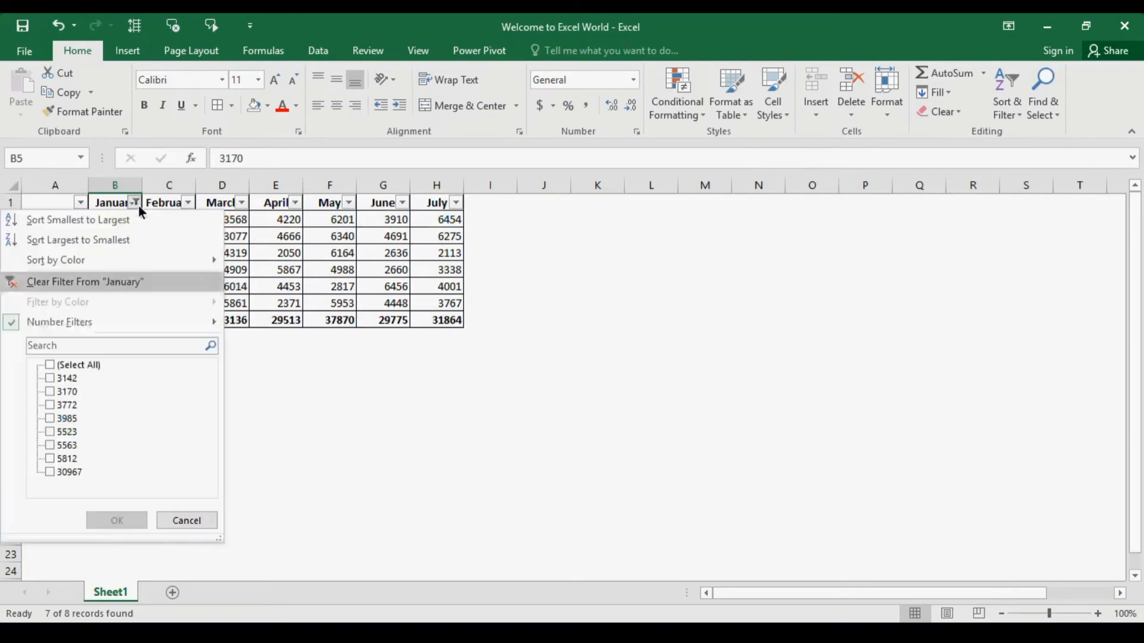
mouse_move(213, 322)
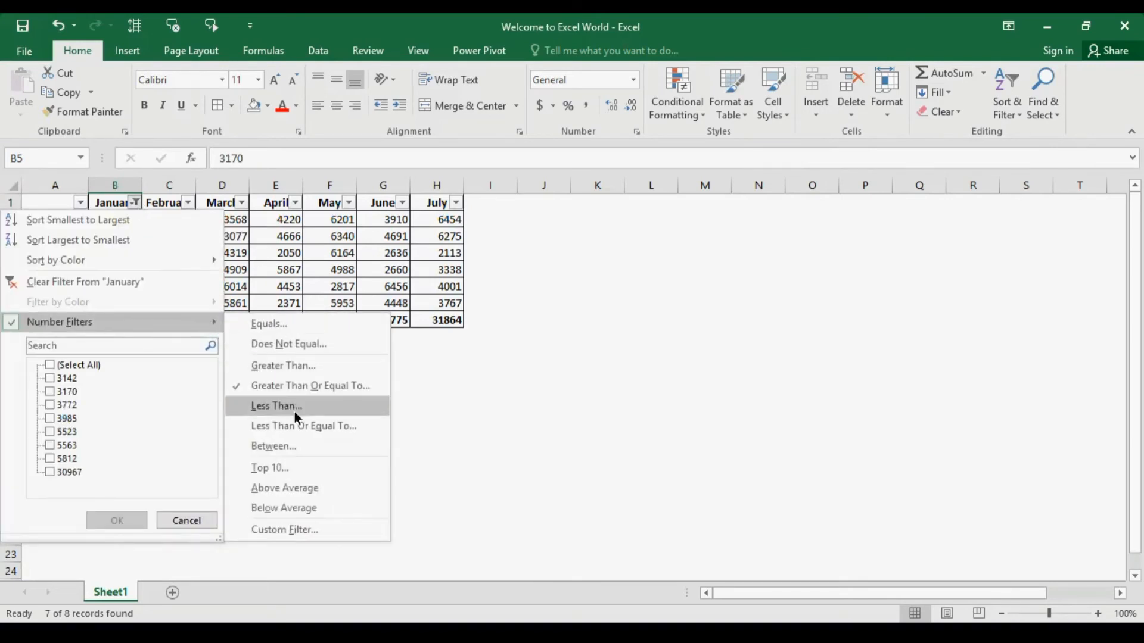
left_click(316, 446)
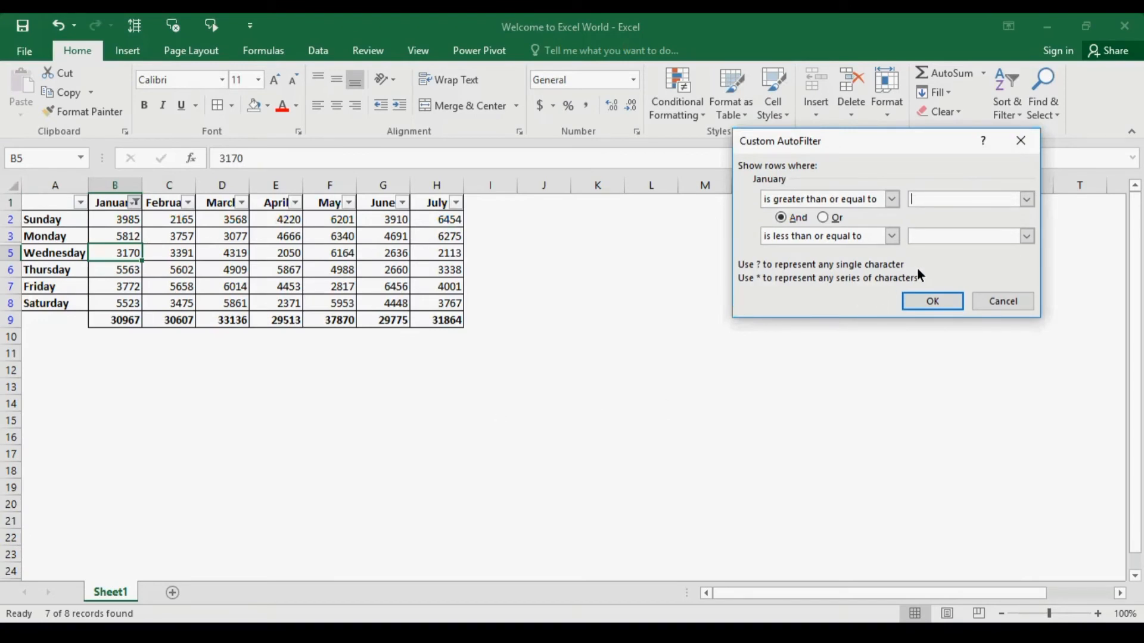
type("3000")
left_click(941, 237)
type("5000")
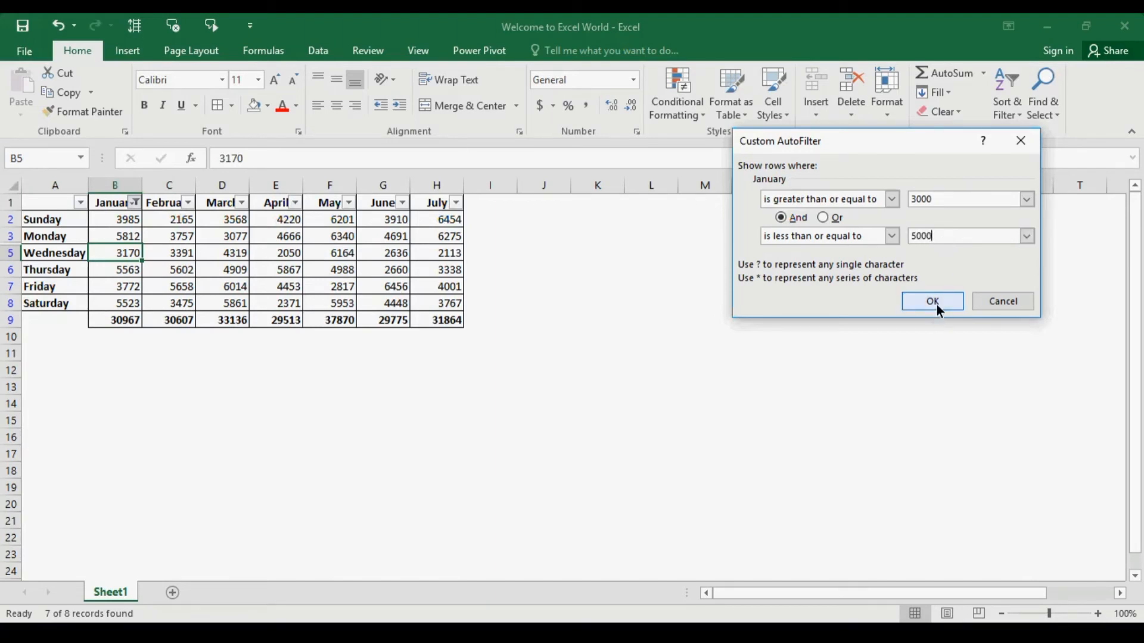
left_click(935, 303)
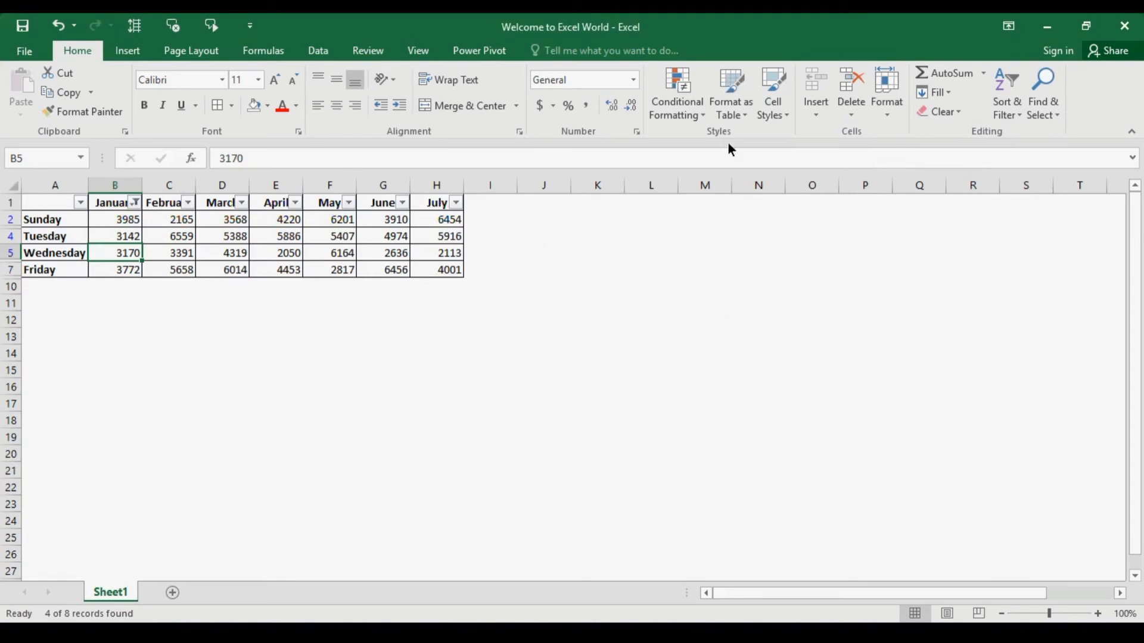
Clear the filter from the January column.
left_click(1006, 95)
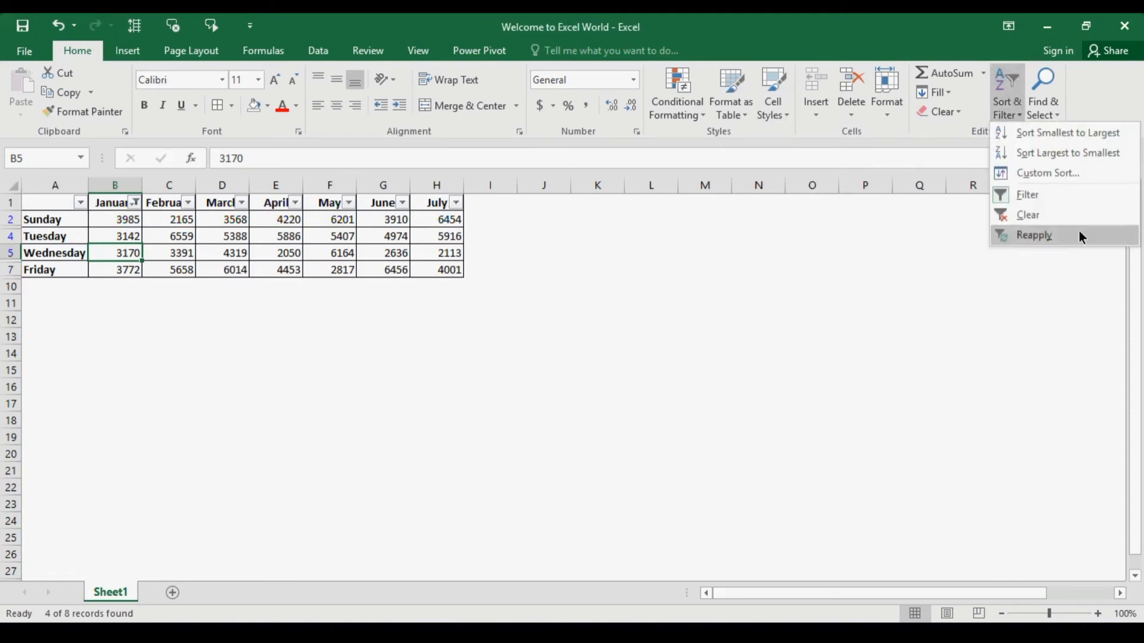
left_click(221, 231)
left_click(136, 203)
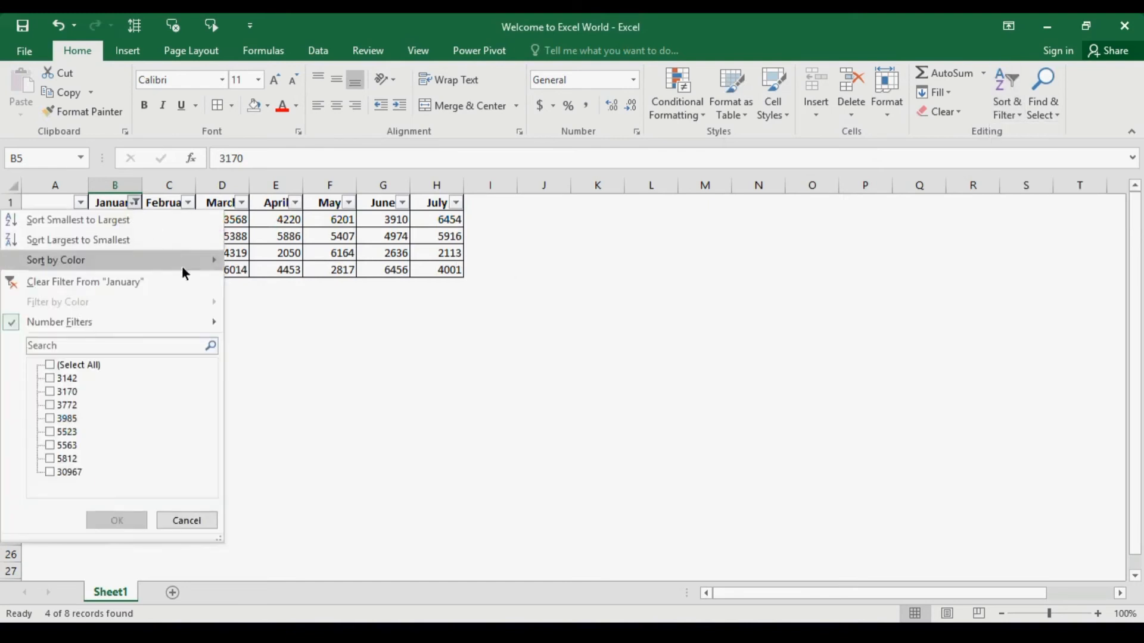
left_click(185, 279)
Filter the January column by value so that only 3985 is included.
left_click(135, 204)
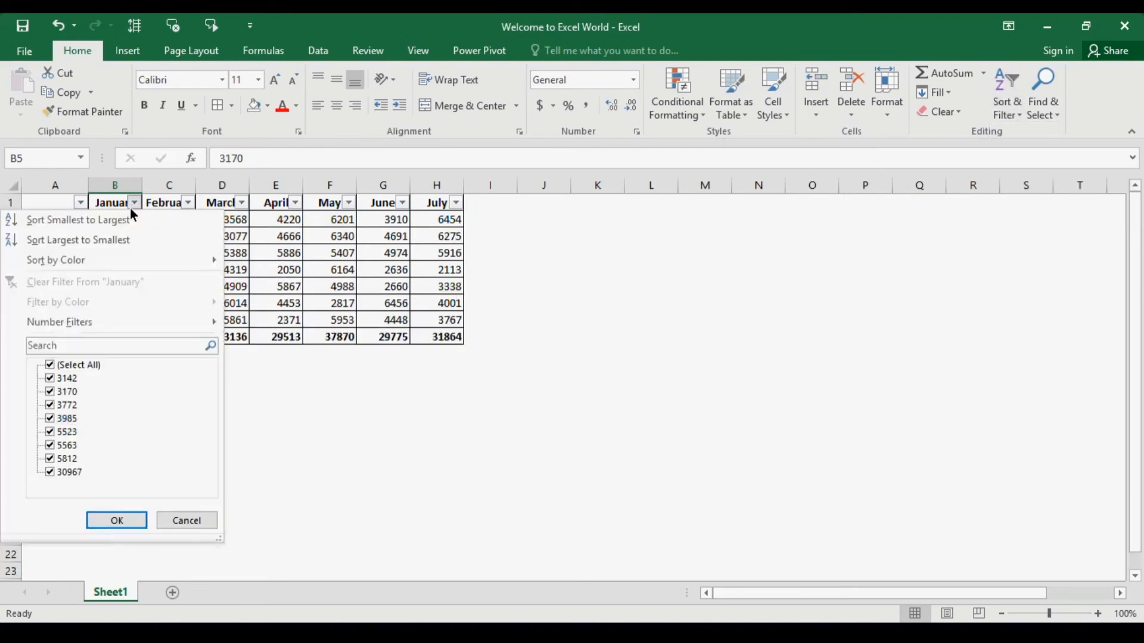
left_click(121, 348)
left_click(55, 368)
left_click(52, 419)
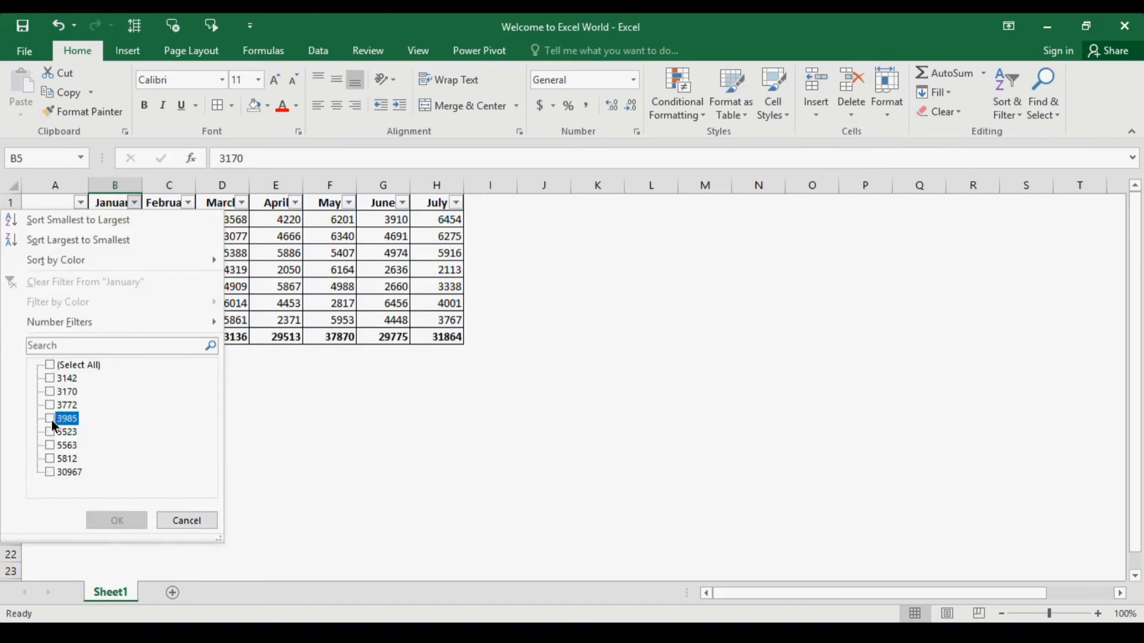
left_click(143, 519)
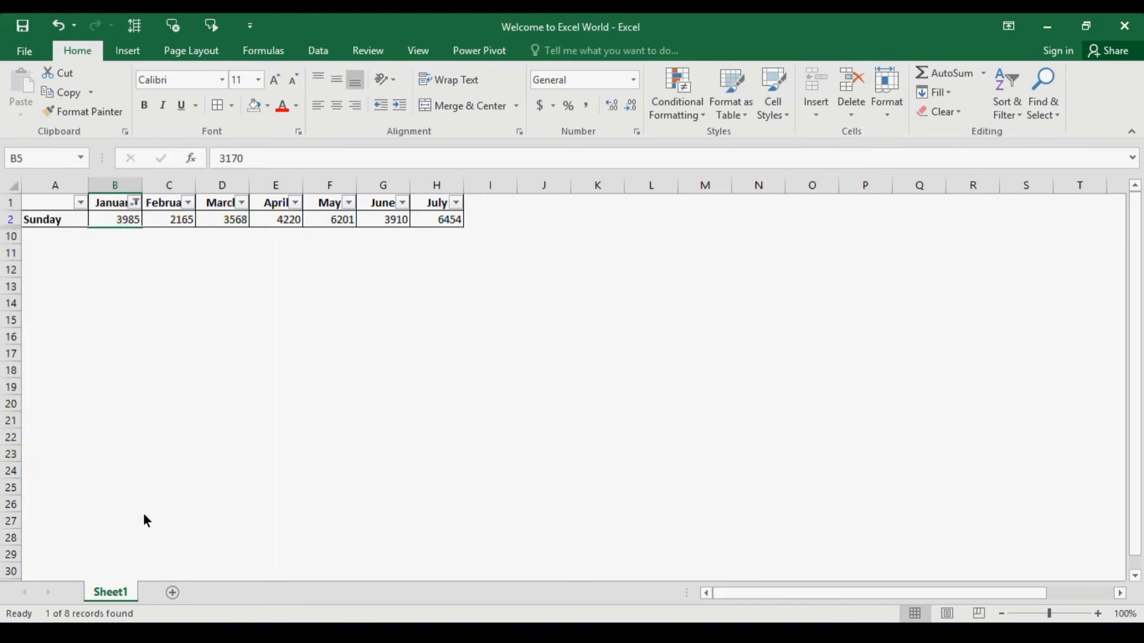
Turn off AutoFilter for the whole table and turn it on again to reset all column filters.
left_click(136, 207)
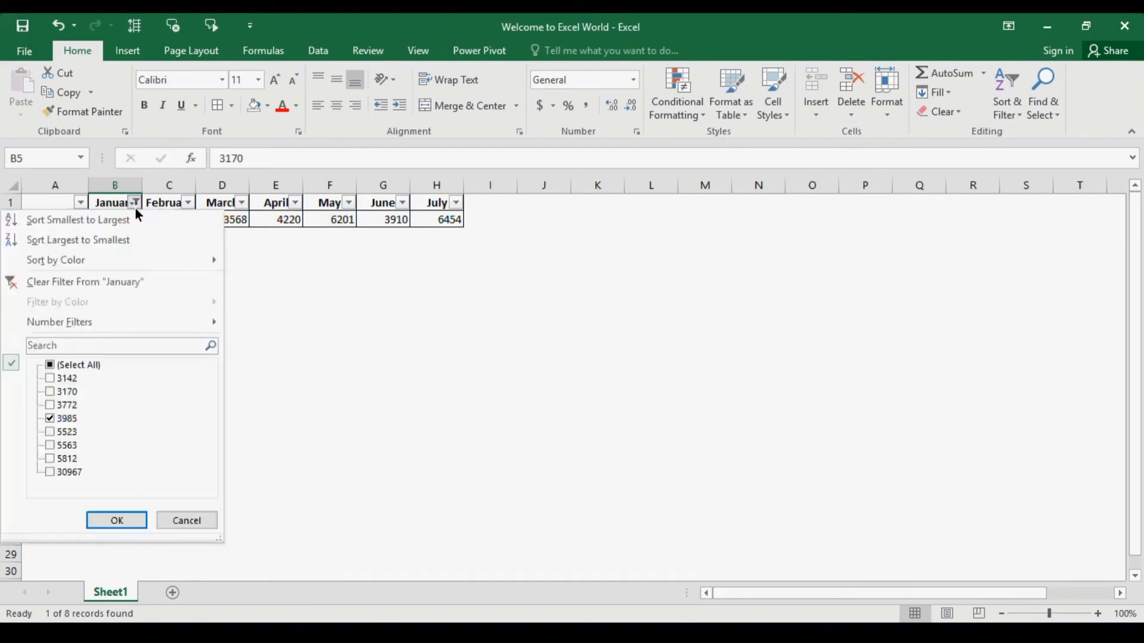
left_click(136, 207)
key("alt+d")
key("f")
key("f")
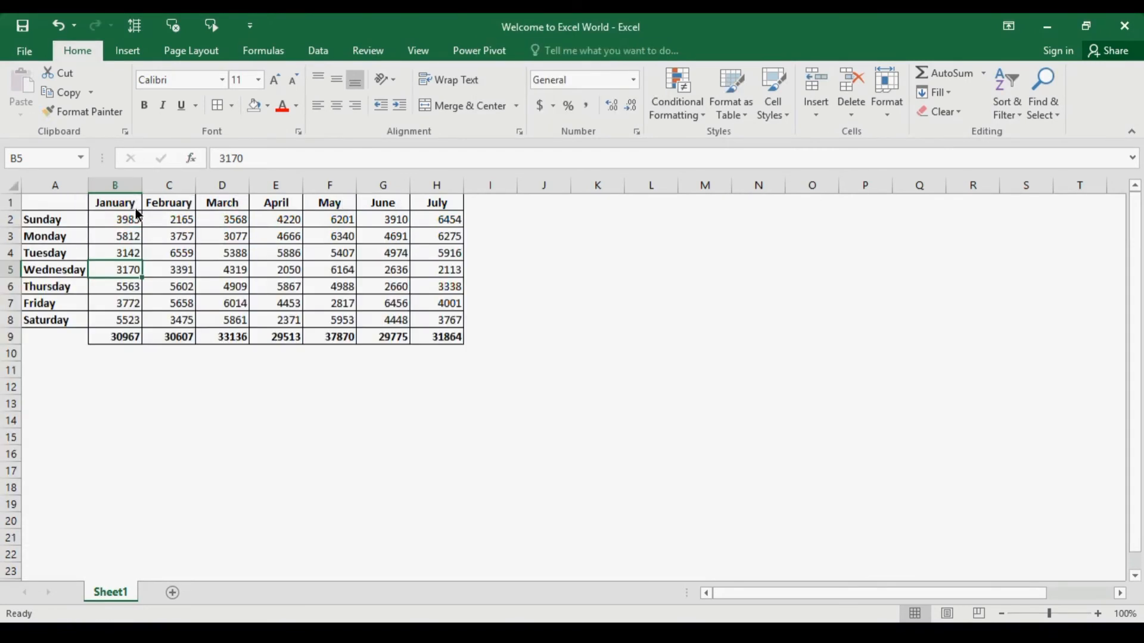
key("alt+d")
key("f")
key("f")
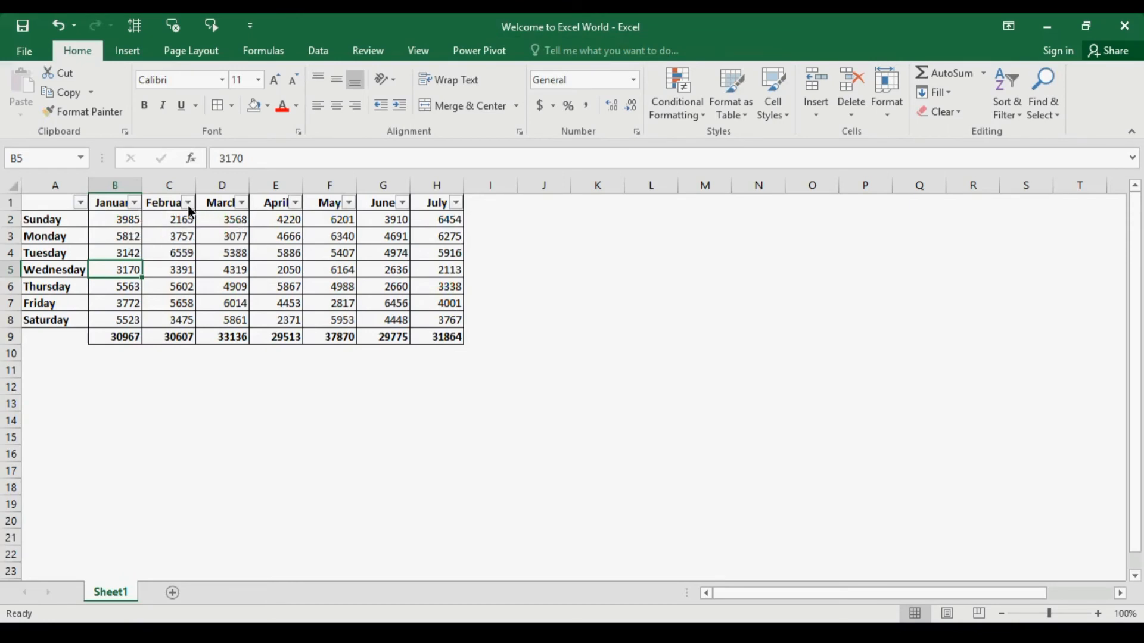
Apply a Top 10 number filter to the January column, limited to the top 3 items.
left_click(137, 204)
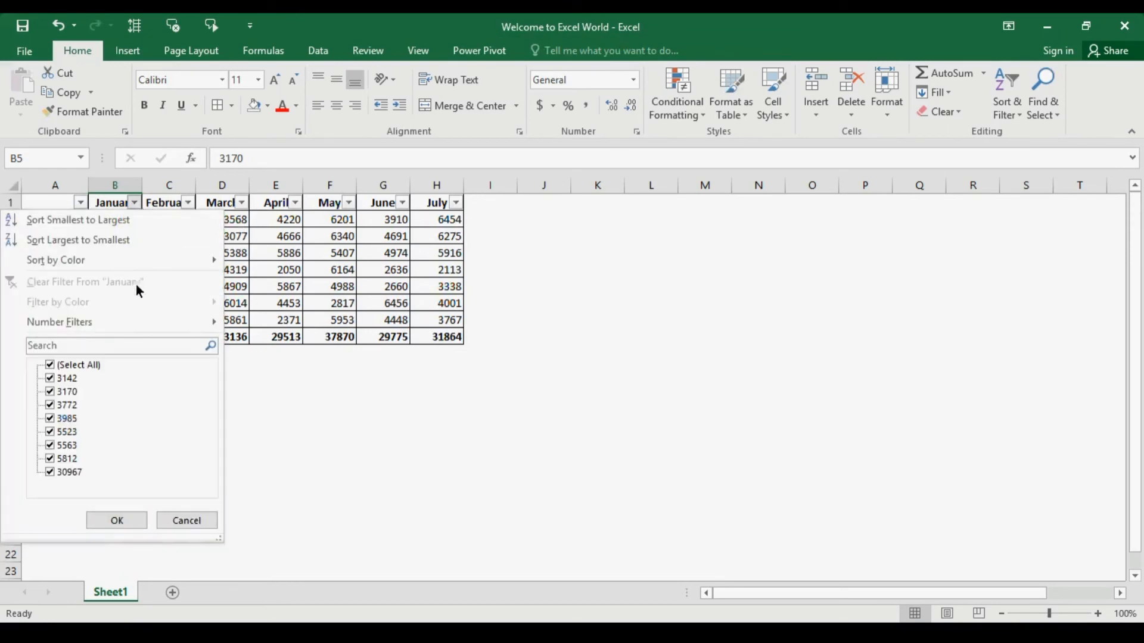
mouse_move(136, 325)
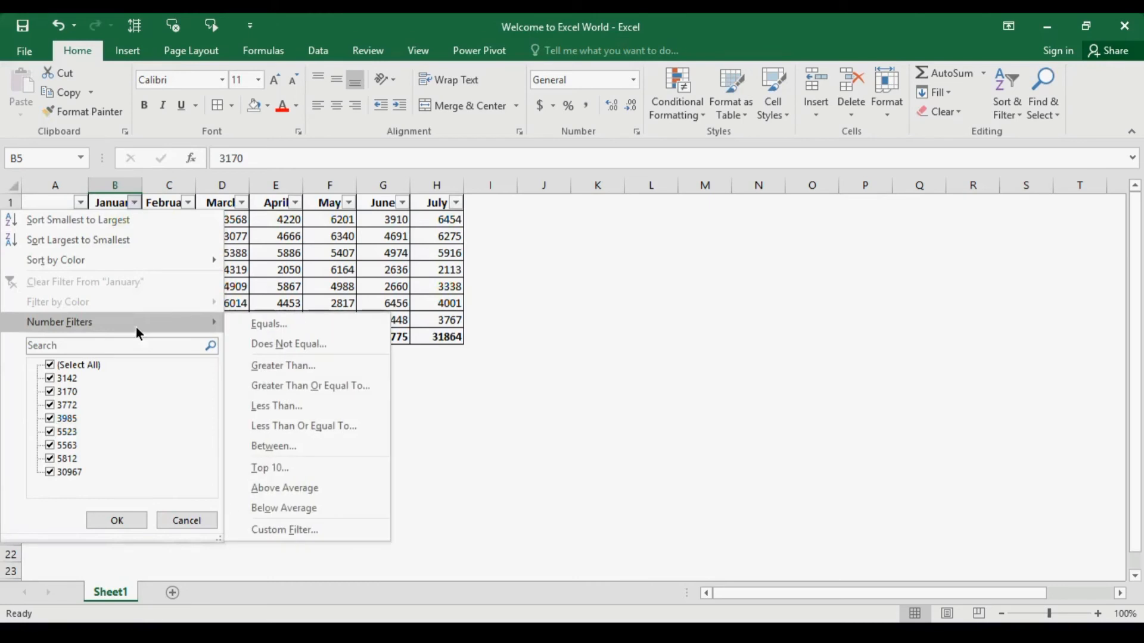
left_click(373, 475)
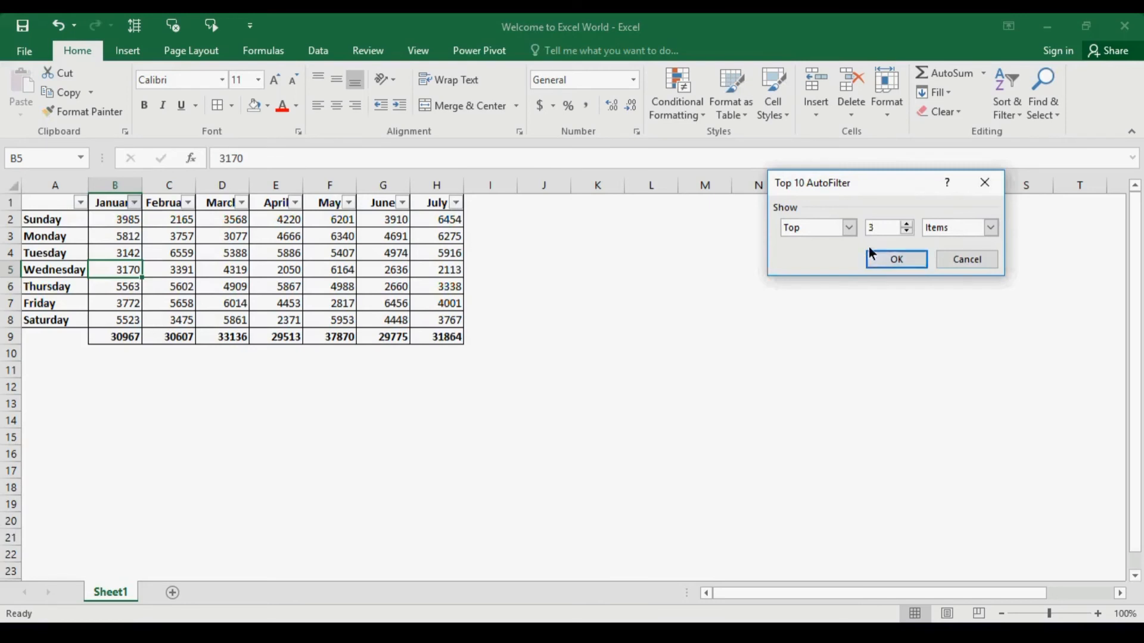
left_click(917, 263)
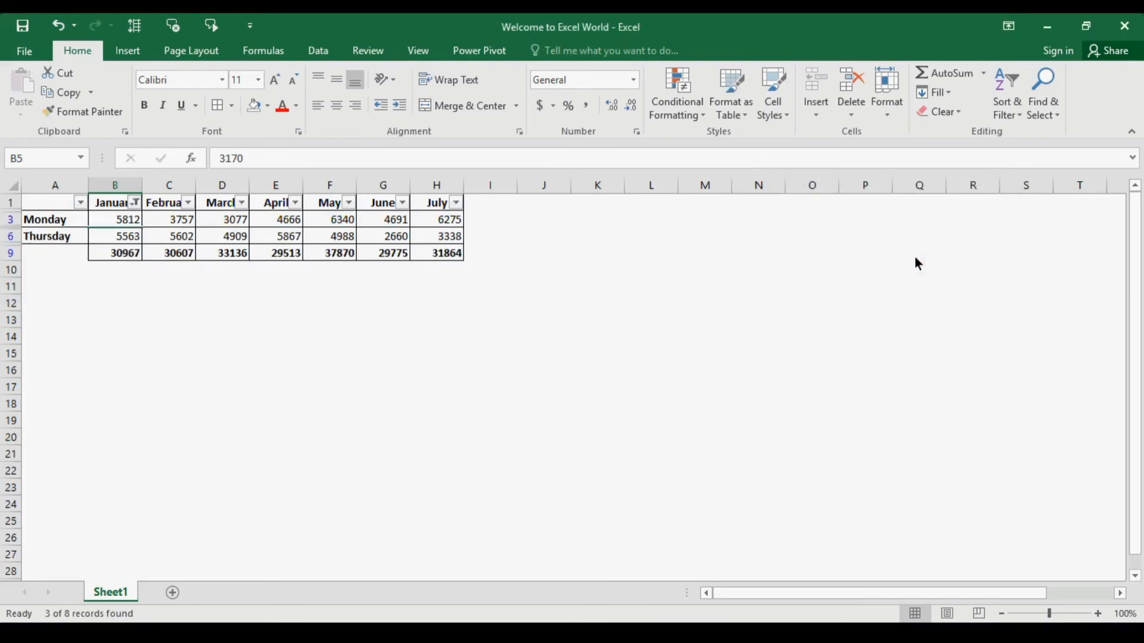
Delete the totals in row 9 beneath the weekday rows.
left_click(140, 258)
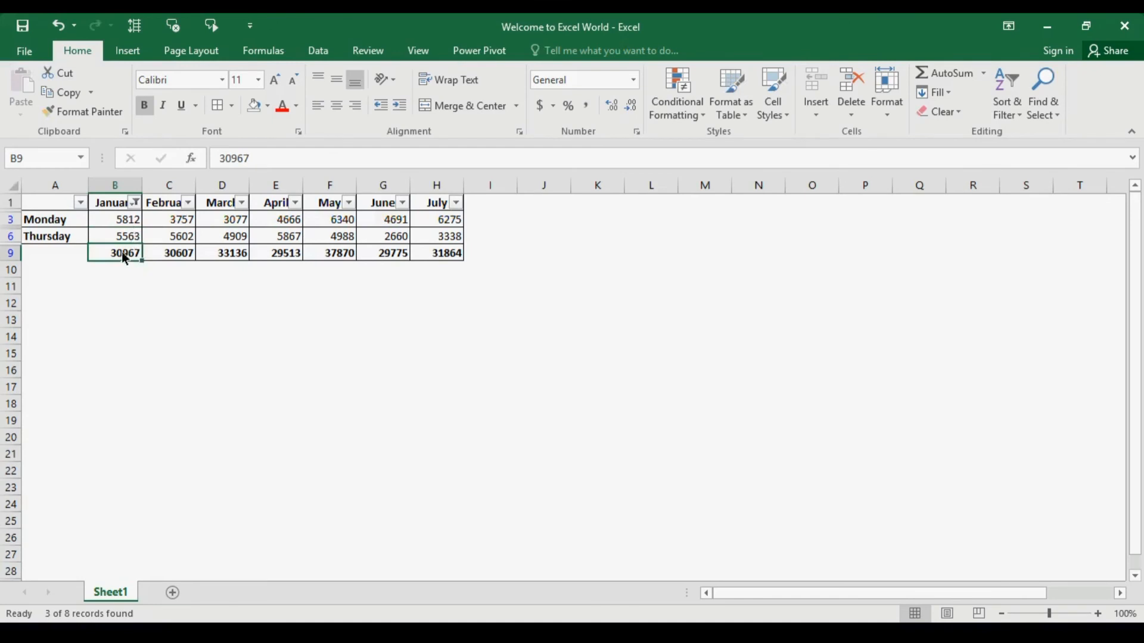
left_click(19, 253)
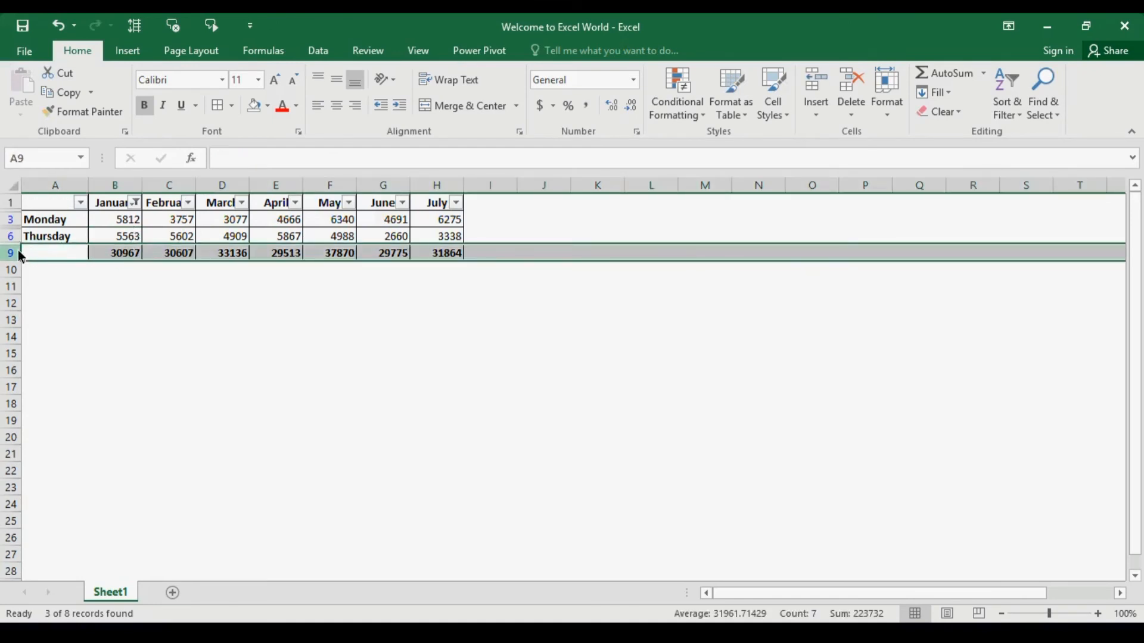
key("Delete")
Reapply the top 3 items filter to the January column without the totals row.
left_click(135, 203)
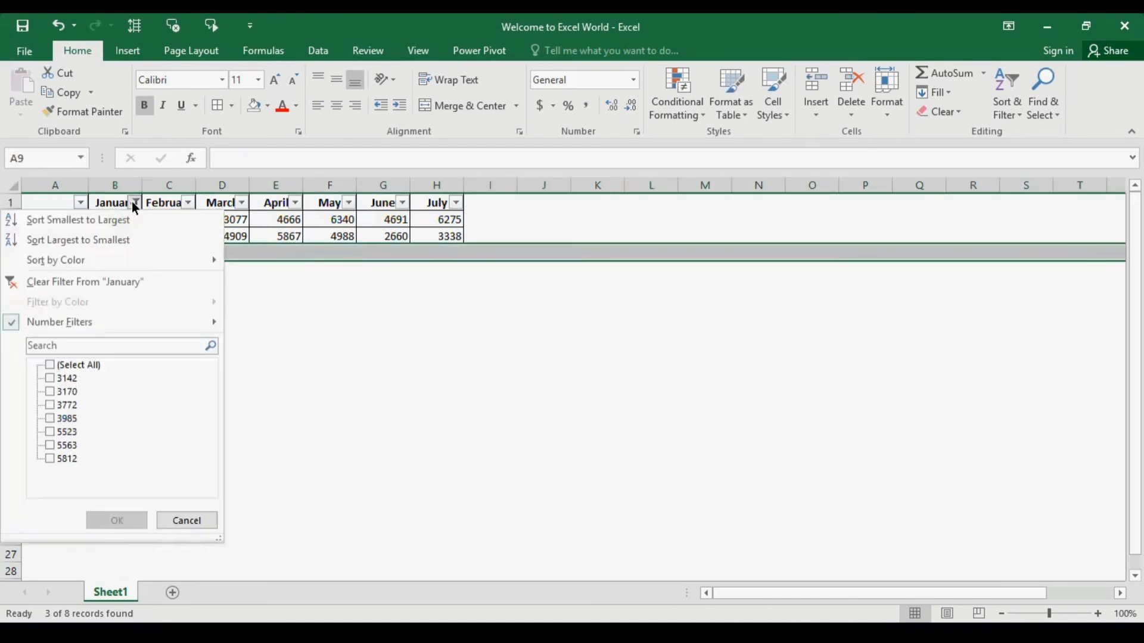
mouse_move(218, 318)
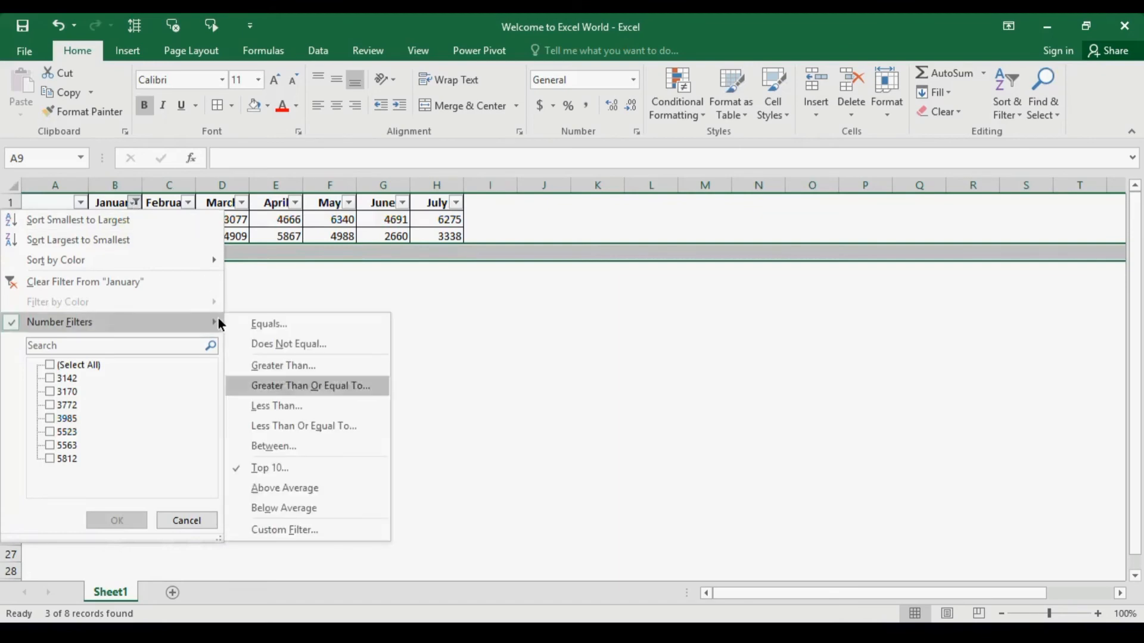
left_click(287, 469)
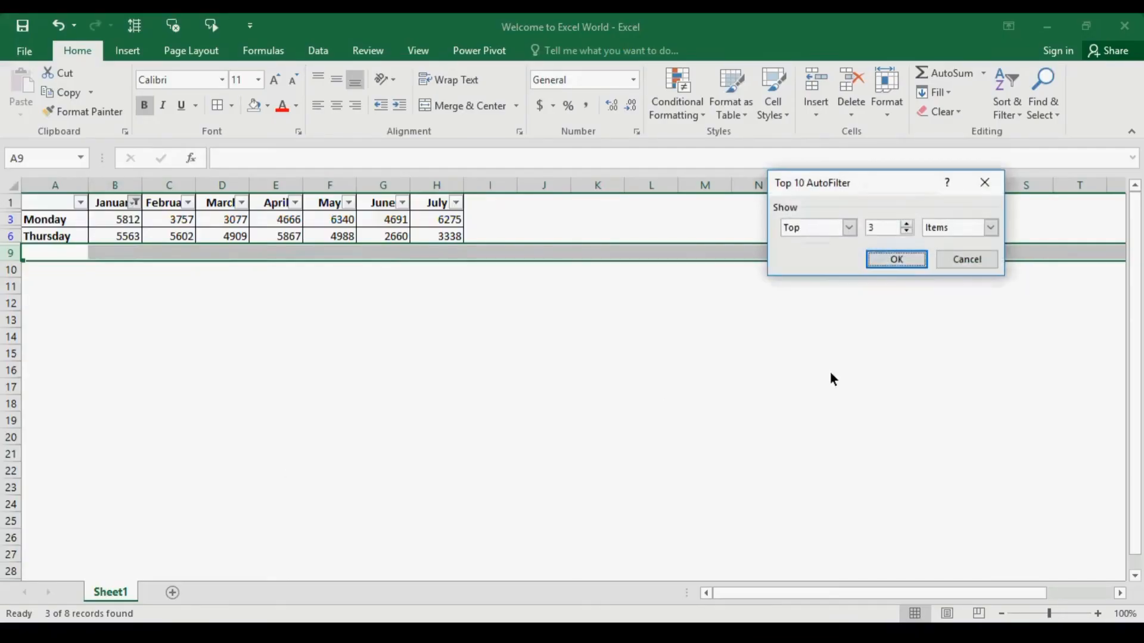
left_click(899, 261)
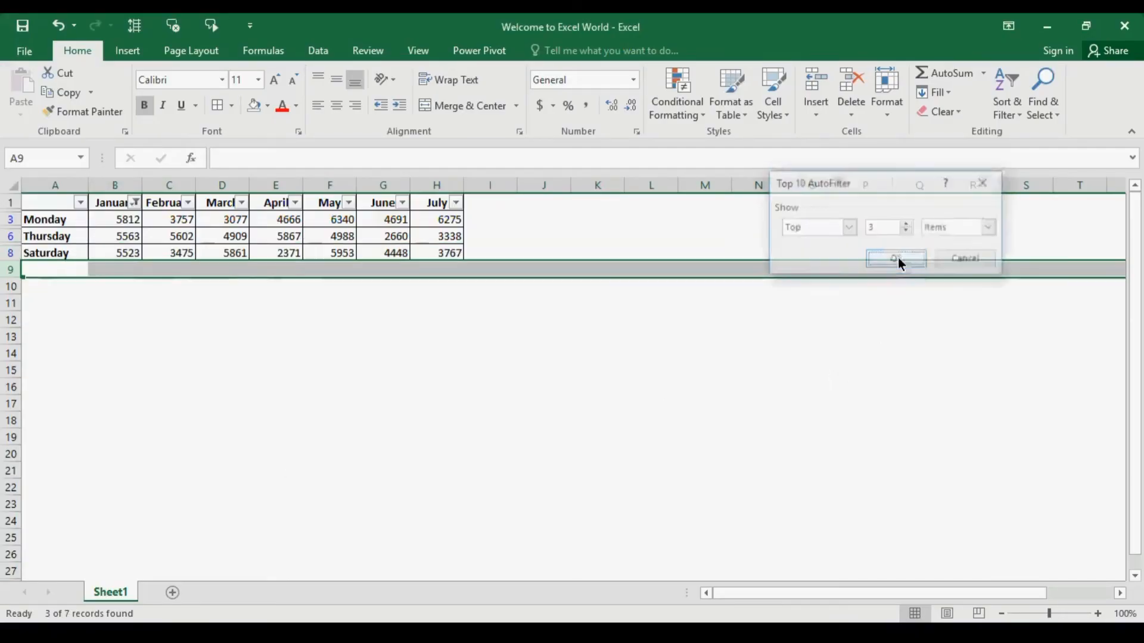
Go through the January values of the filtered weekday rows to check the top 3 results.
left_click(125, 223)
key("Down")
key("Down")
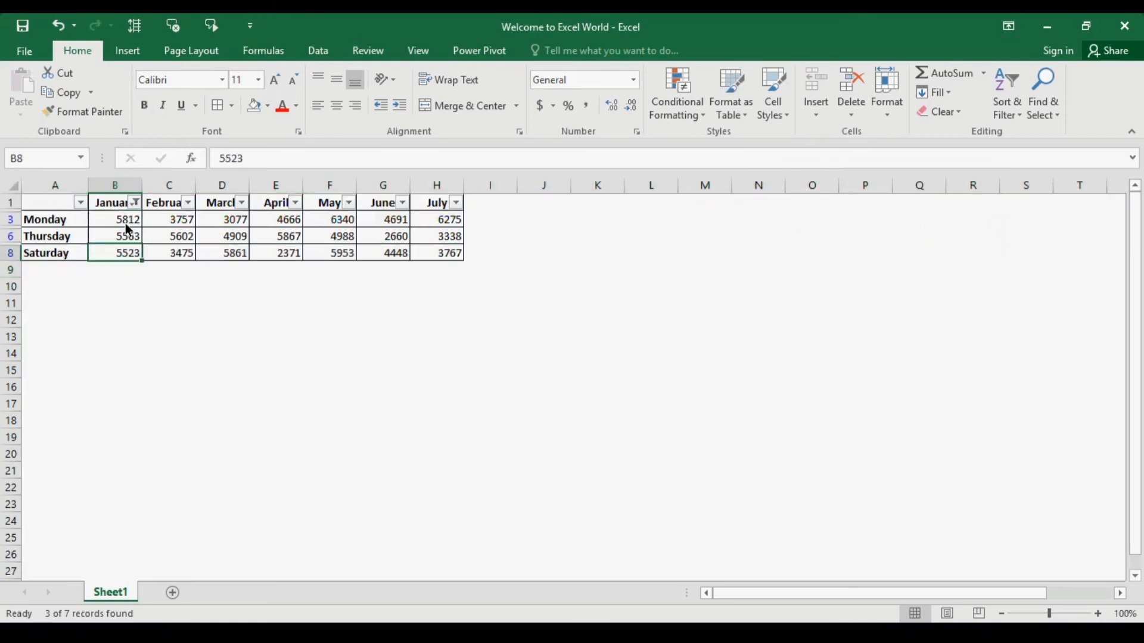
key("Up")
key("Down")
key("Down")
key("Up")
key("Up")
key("Up")
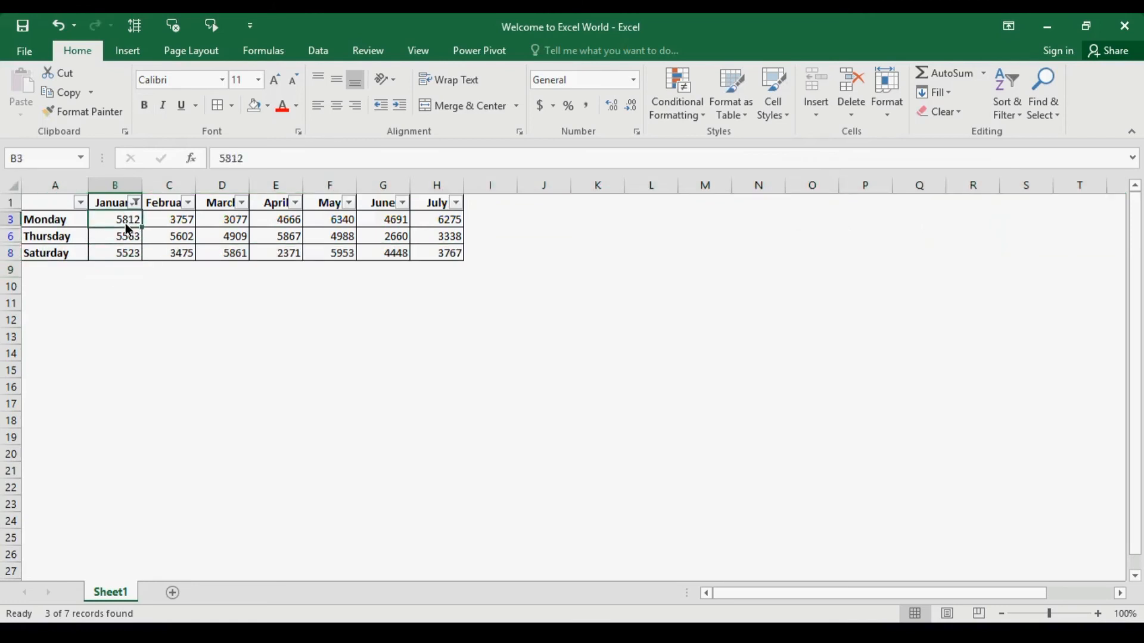
key("Up")
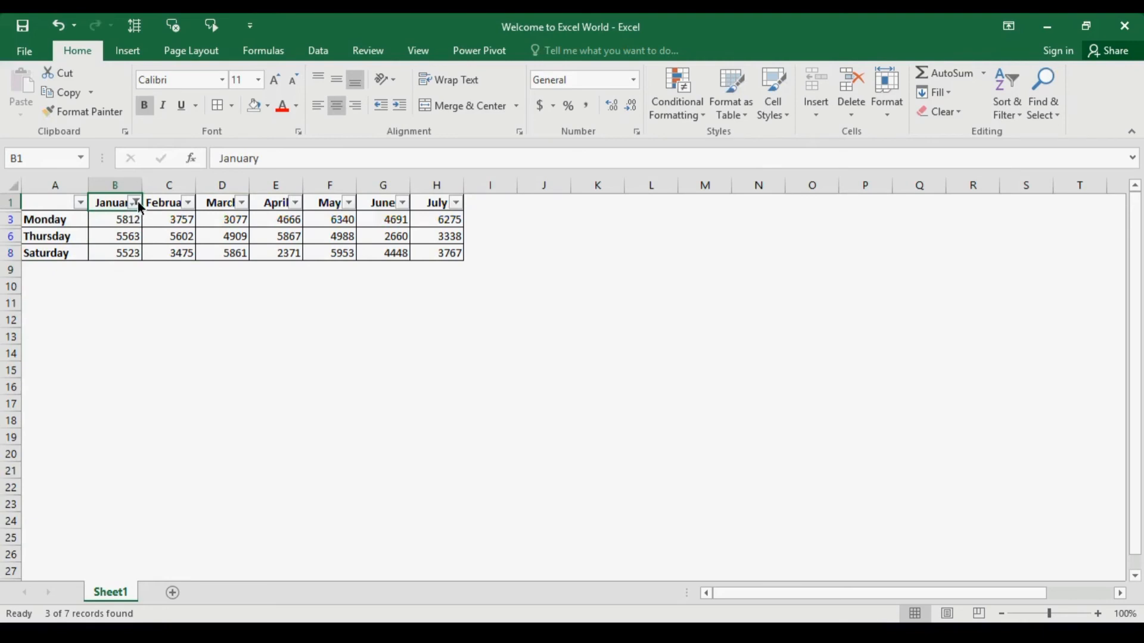
Change the January column's Top 10 number filter to show the bottom 3 items.
left_click(137, 202)
mouse_move(212, 322)
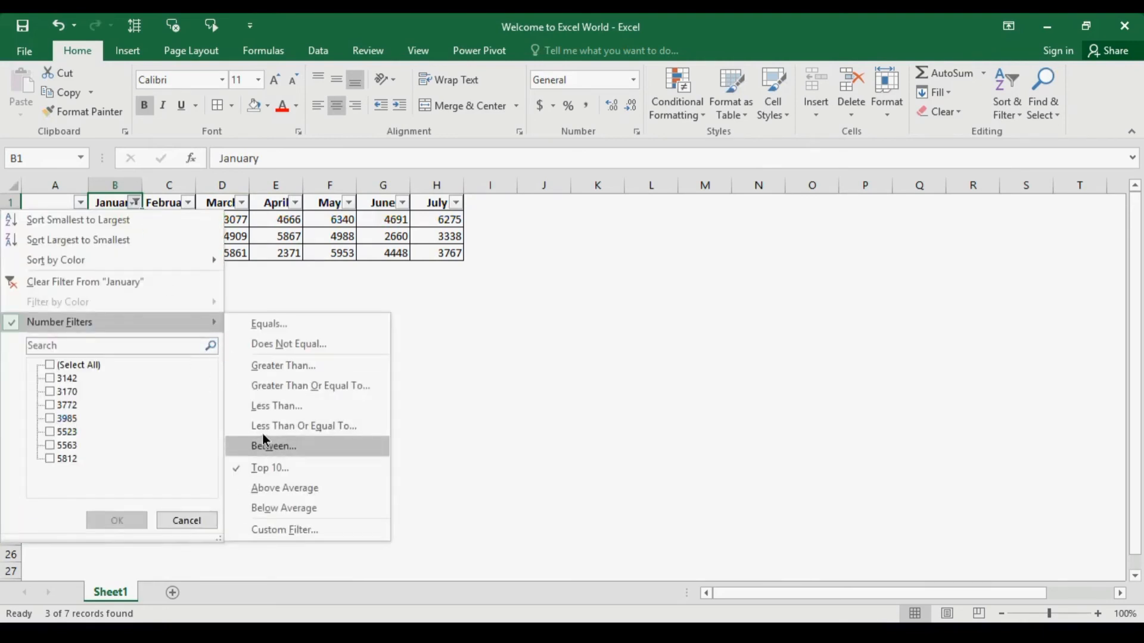
left_click(276, 469)
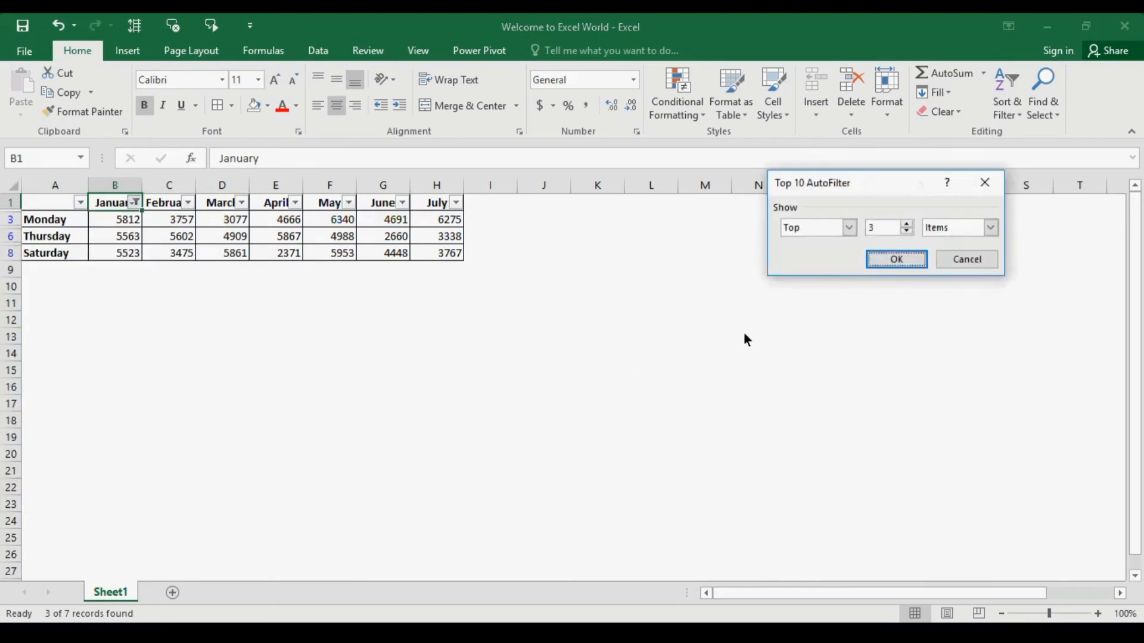
left_click(831, 229)
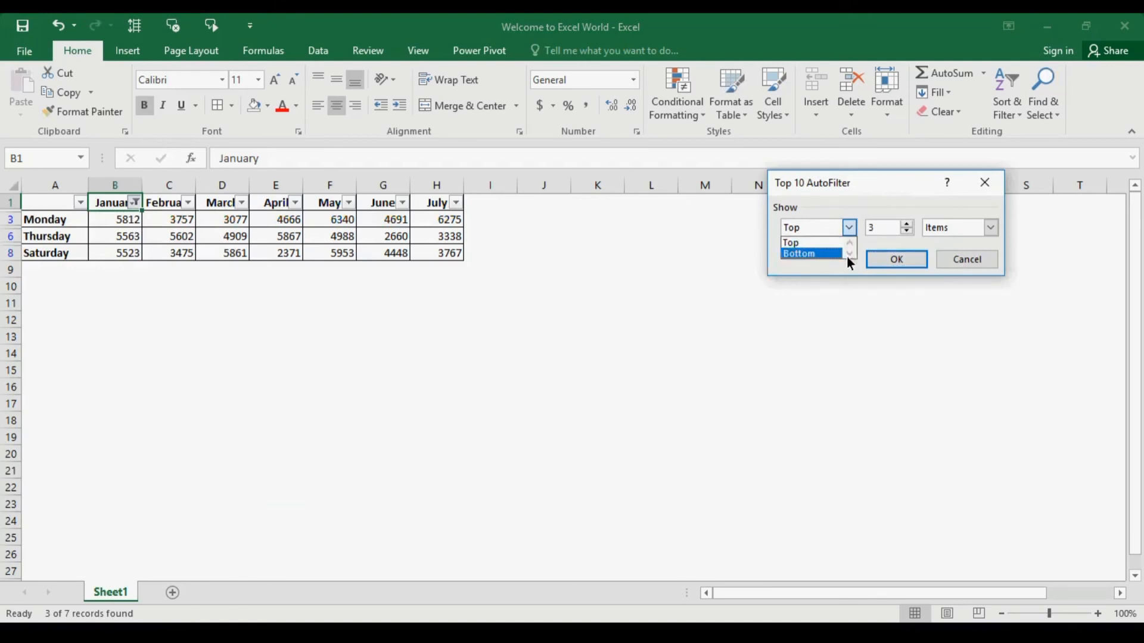
left_click(821, 253)
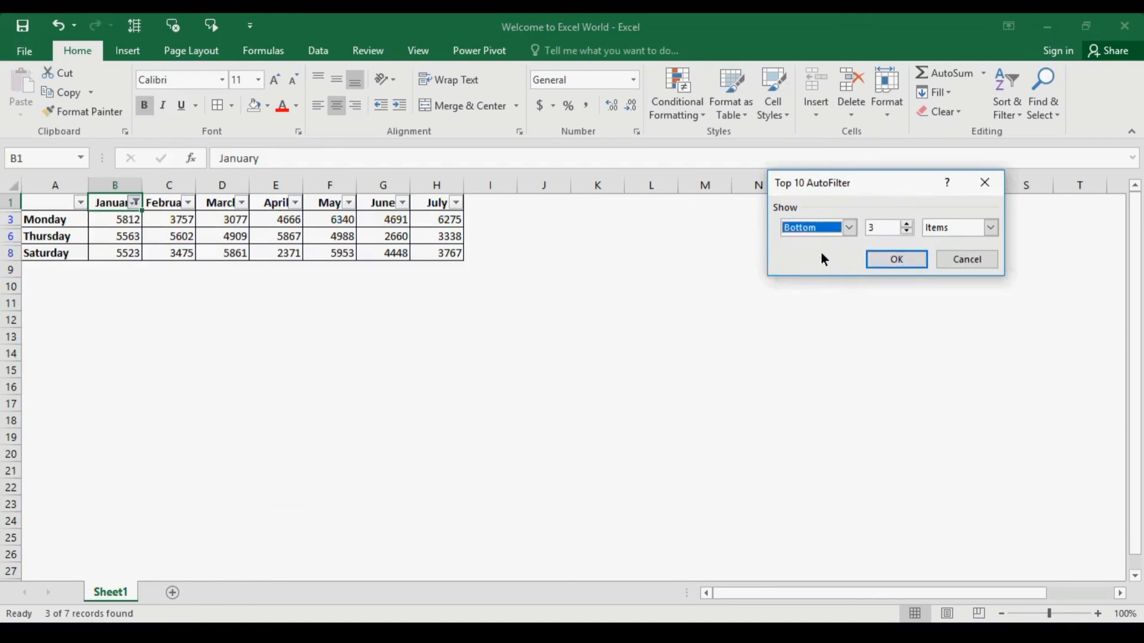
left_click(876, 256)
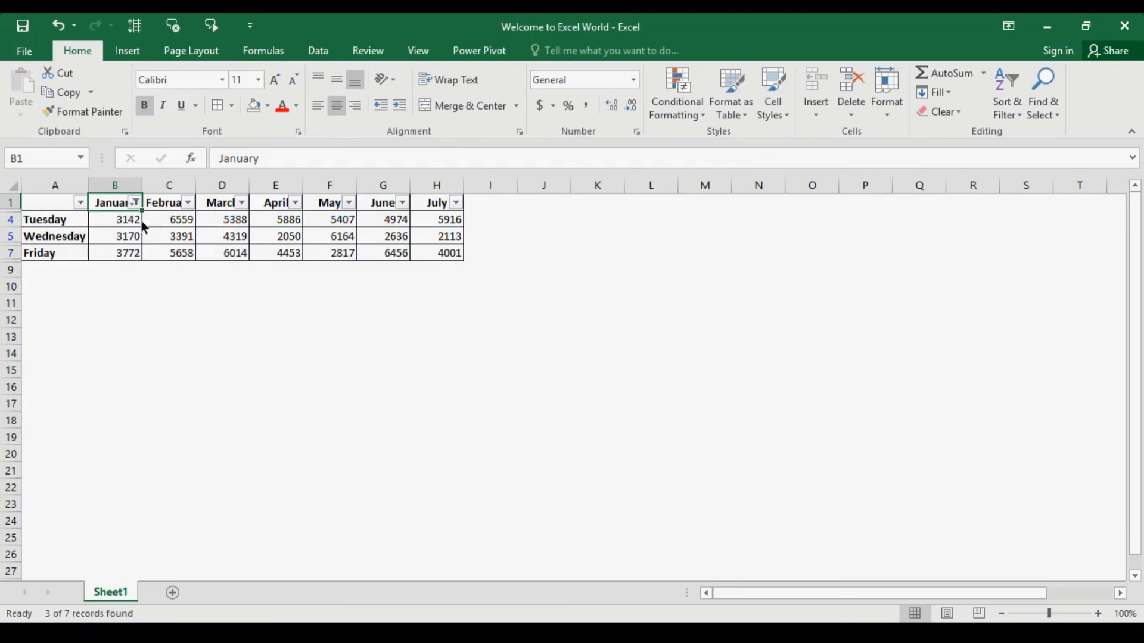
Clear the January filter and apply the Above Average number filter to that column.
left_click(136, 204)
left_click(119, 280)
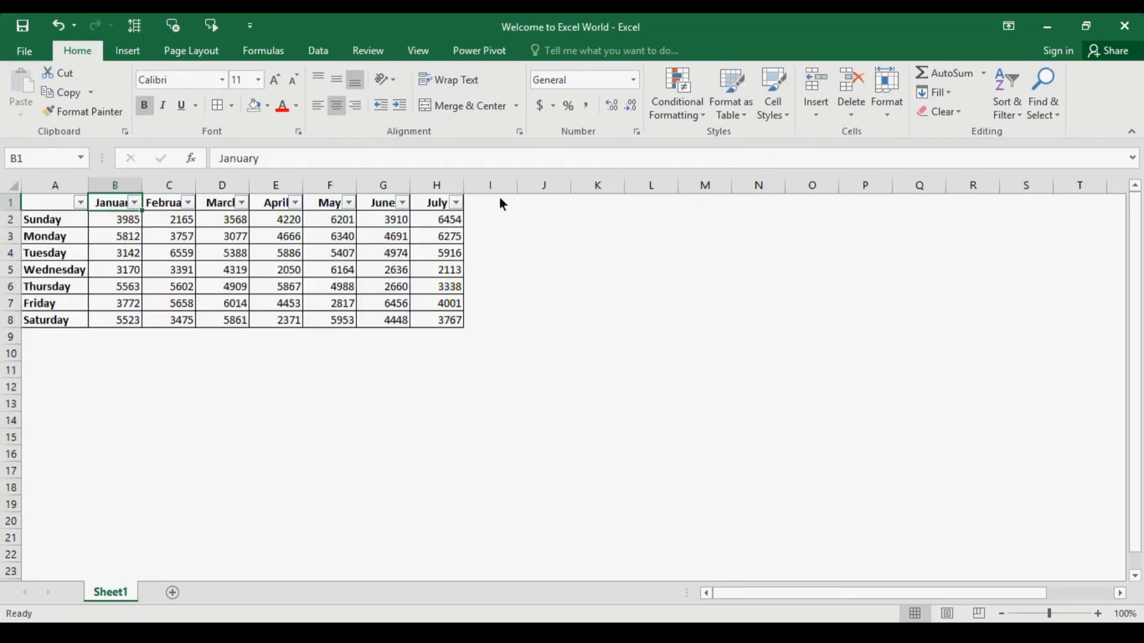
left_click(135, 203)
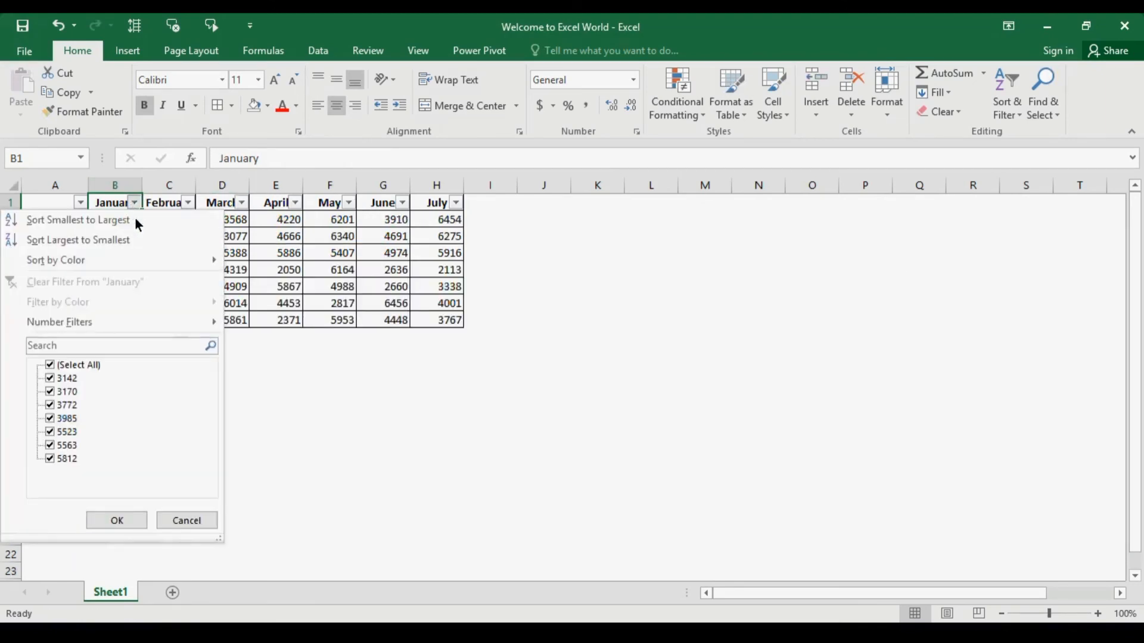
mouse_move(205, 332)
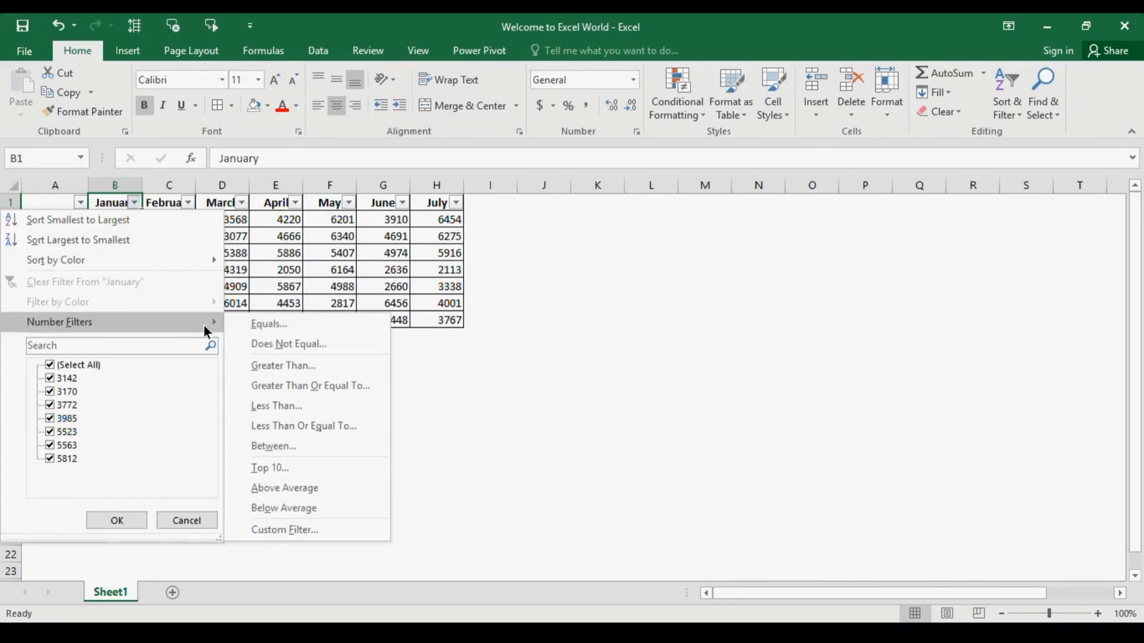
left_click(329, 492)
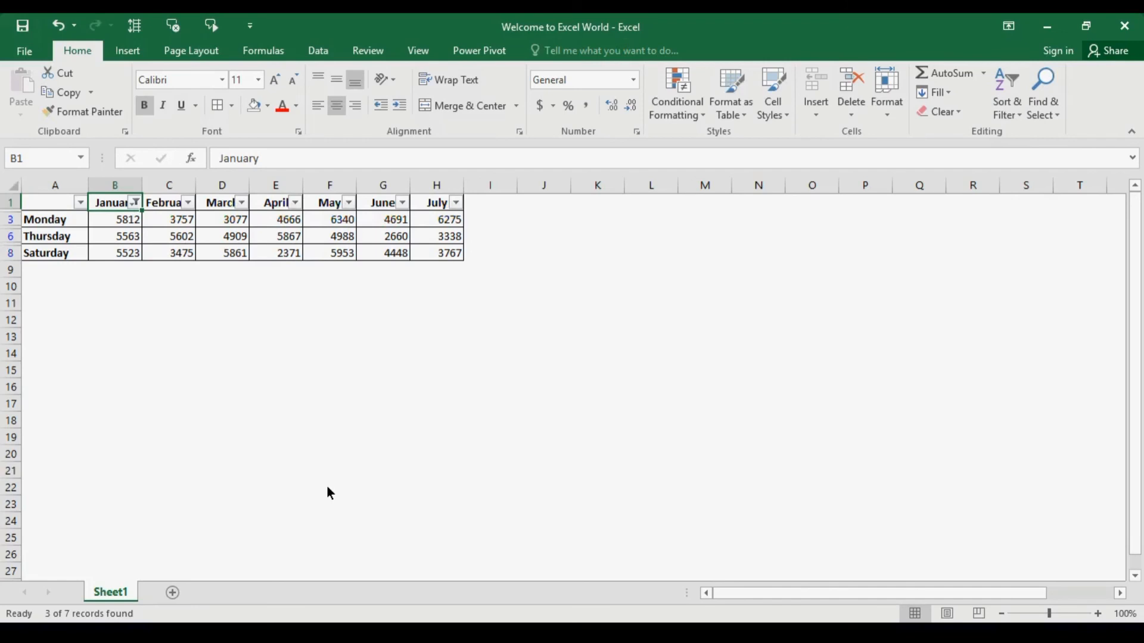
Turn off AutoFilter and select the January values in B2:B8 to check their average.
key("alt+d")
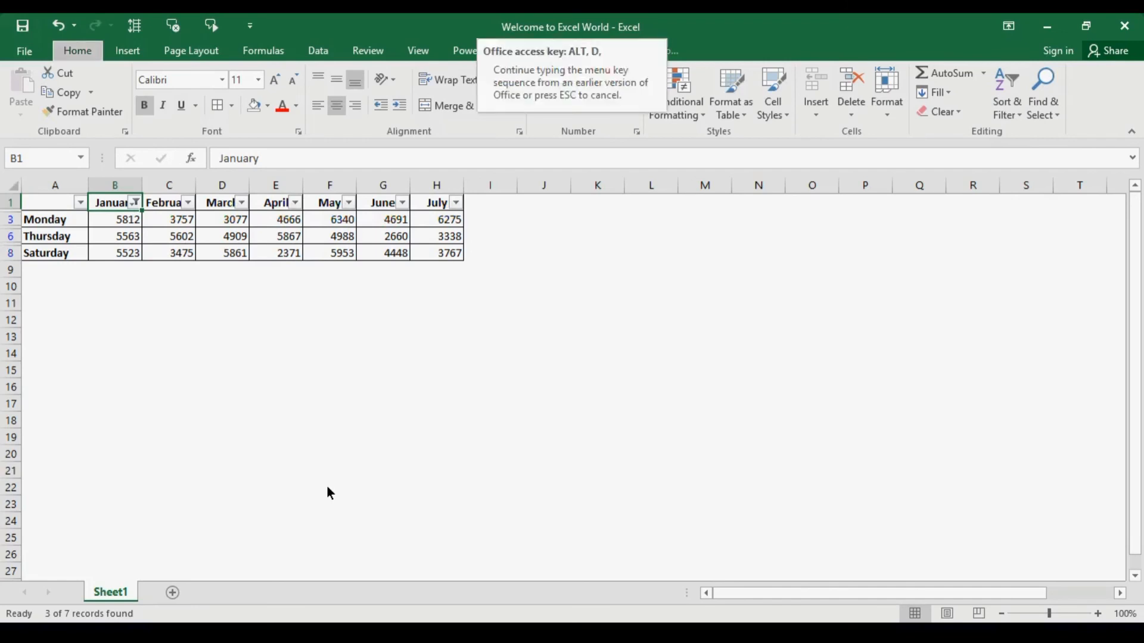
key("f")
key("f")
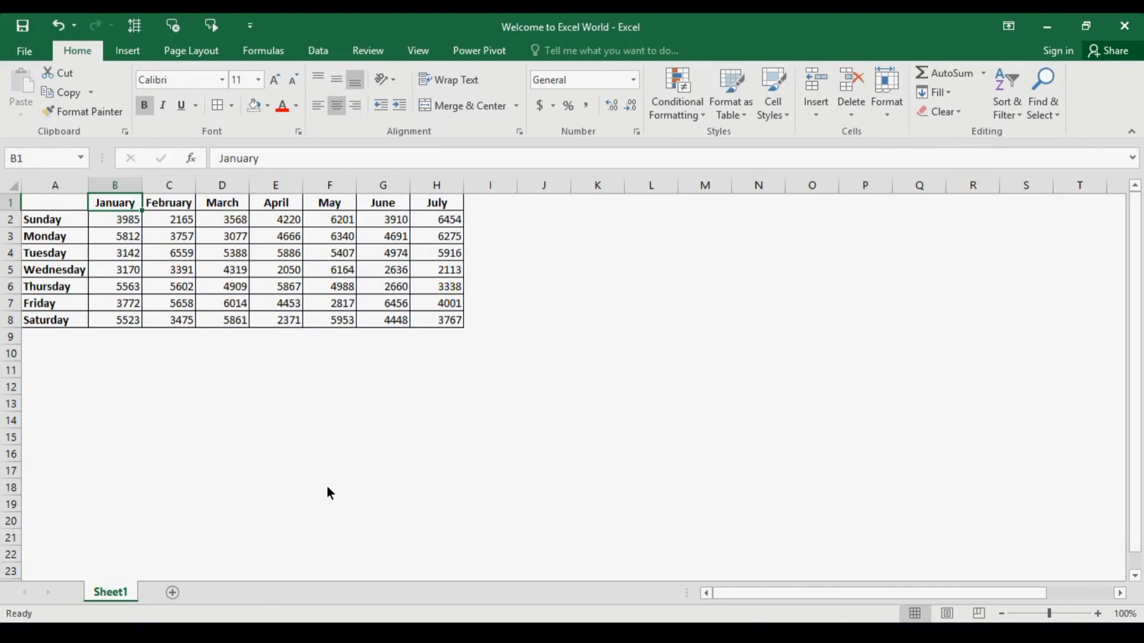
key("Down")
key("ctrl+shift+Down")
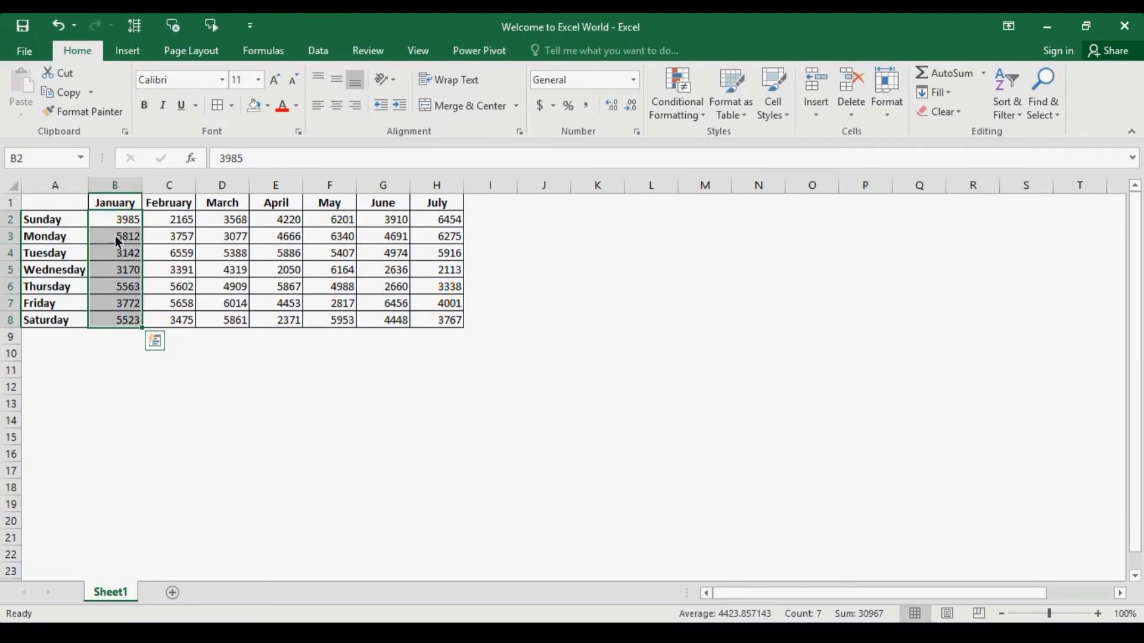
Turn AutoFilter on again from the January header and filter that column to above-average values.
left_click(122, 207)
key("alt+d")
key("f")
key("f")
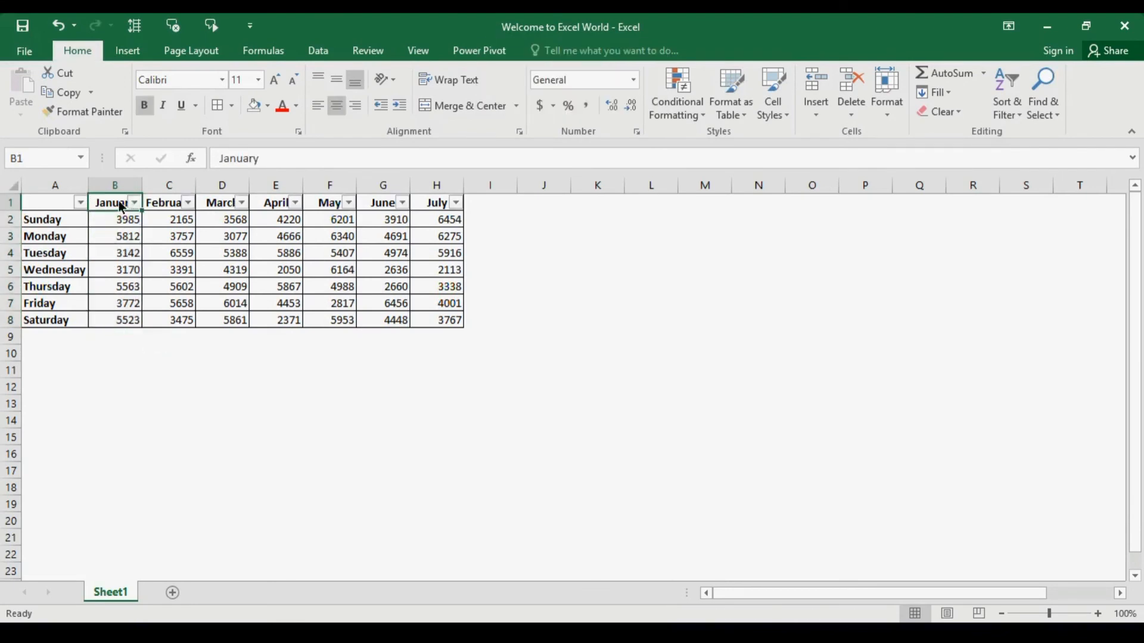
left_click(134, 202)
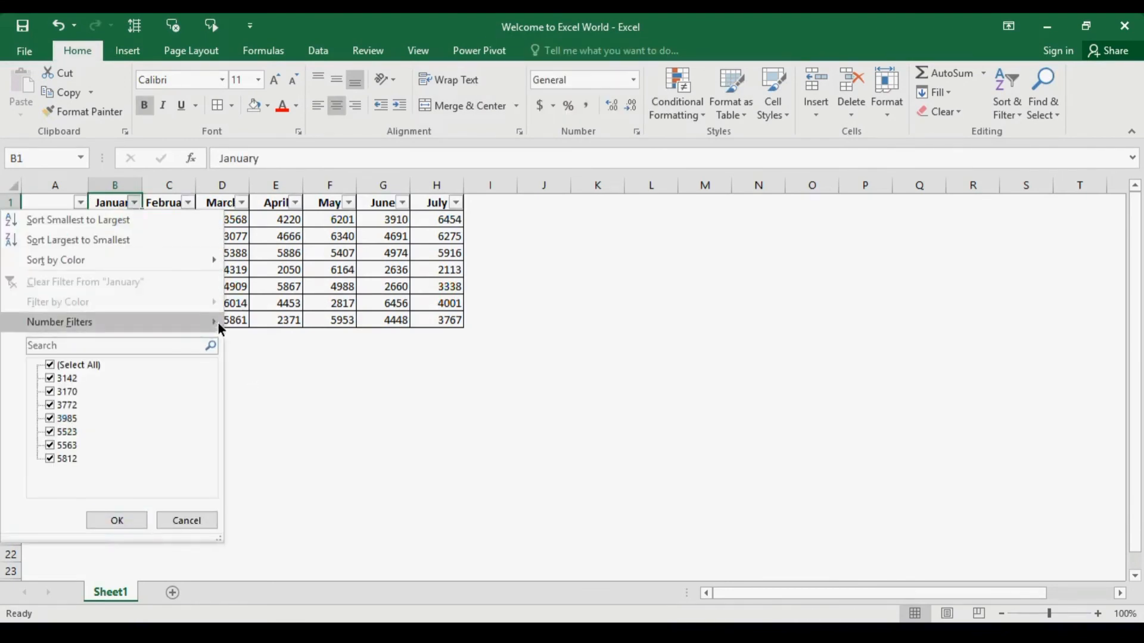
mouse_move(218, 324)
left_click(285, 490)
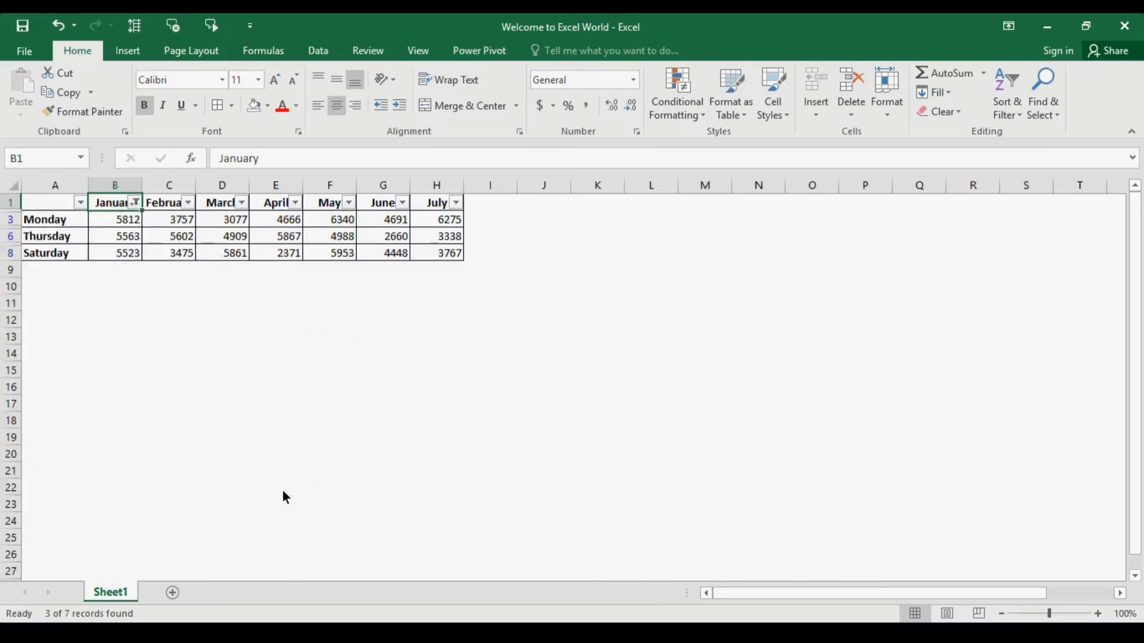
Switch the January number filter to Below Average.
left_click(135, 203)
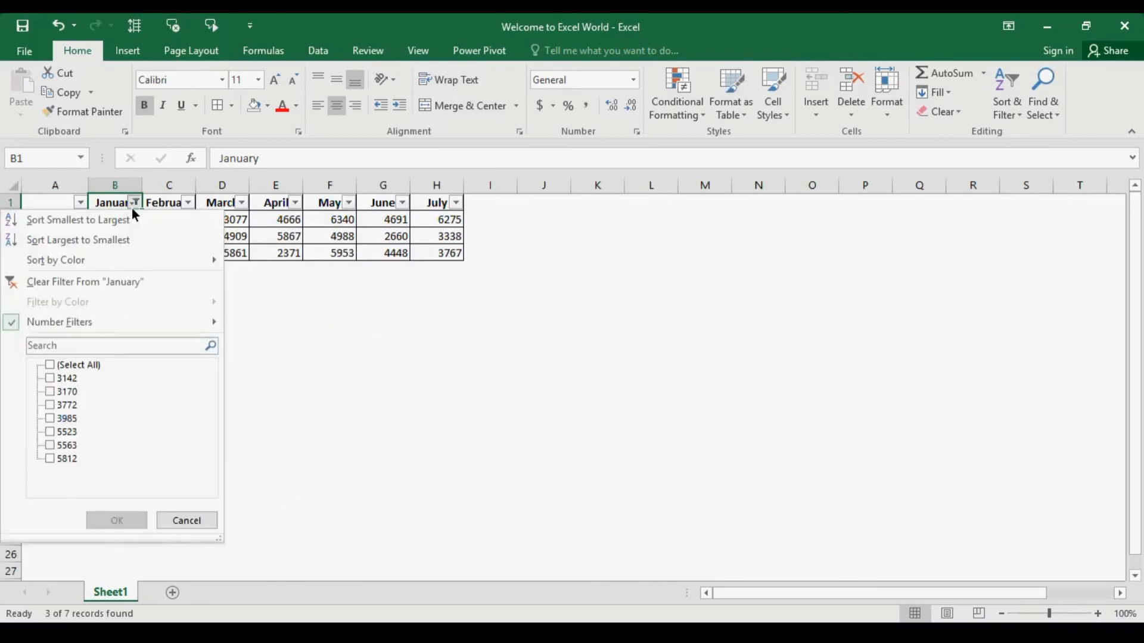
mouse_move(214, 326)
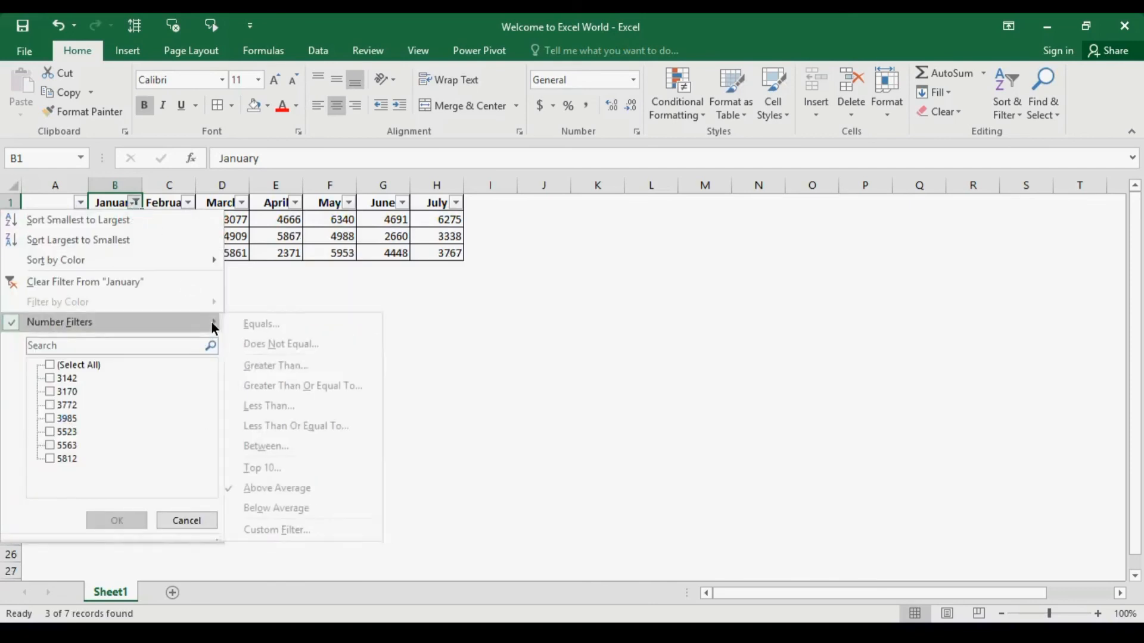
left_click(328, 509)
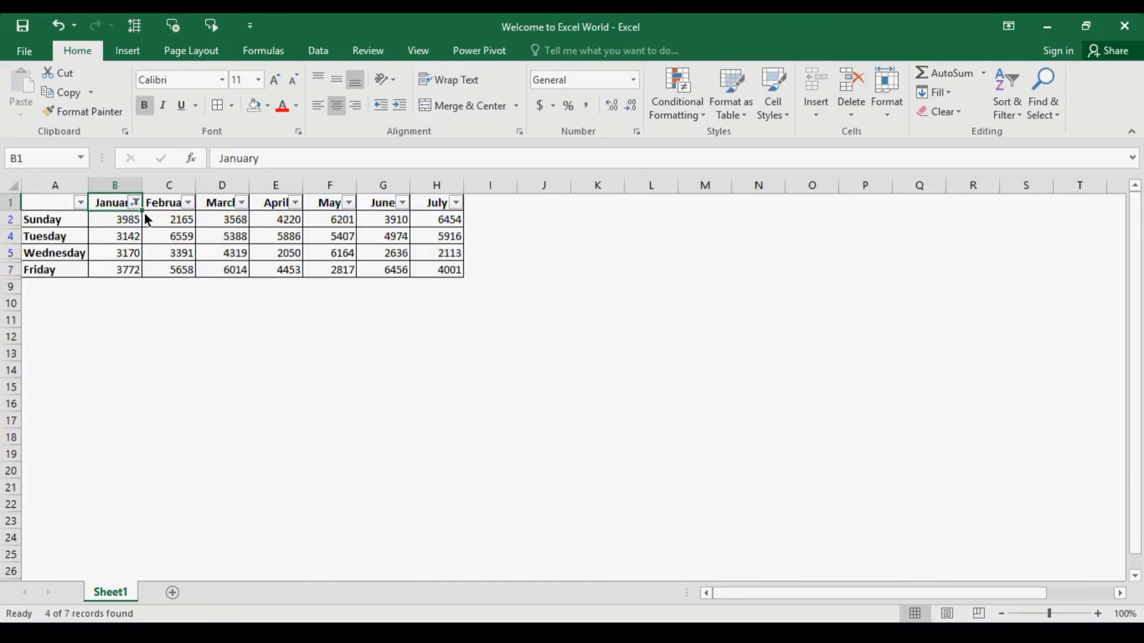
Turn AutoFilter off and on again to remove the below-average filter from January.
key("alt+d")
key("f")
key("f")
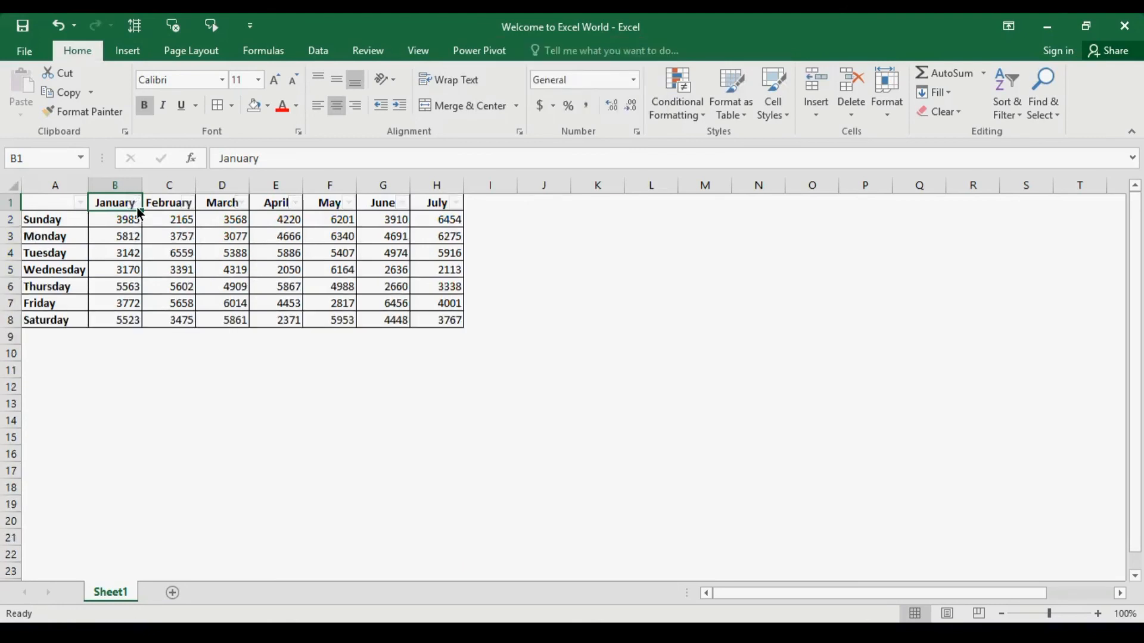
key("alt+d")
key("f")
key("f")
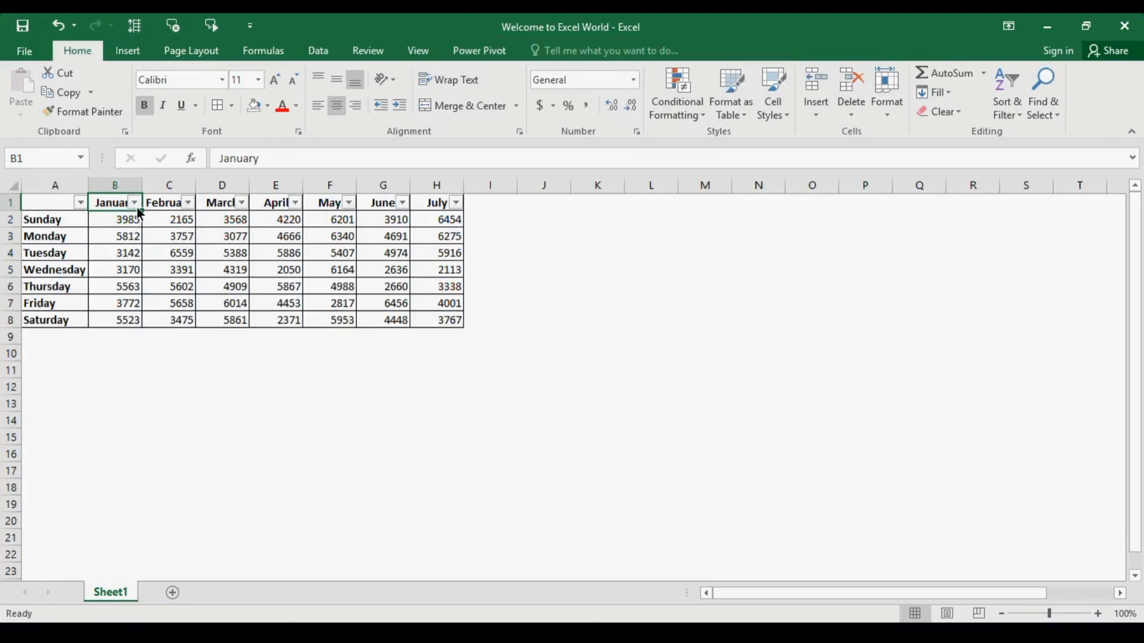
Examine the comparison operators available in the Custom AutoFilter for January, and close it without applying a filter.
left_click(135, 204)
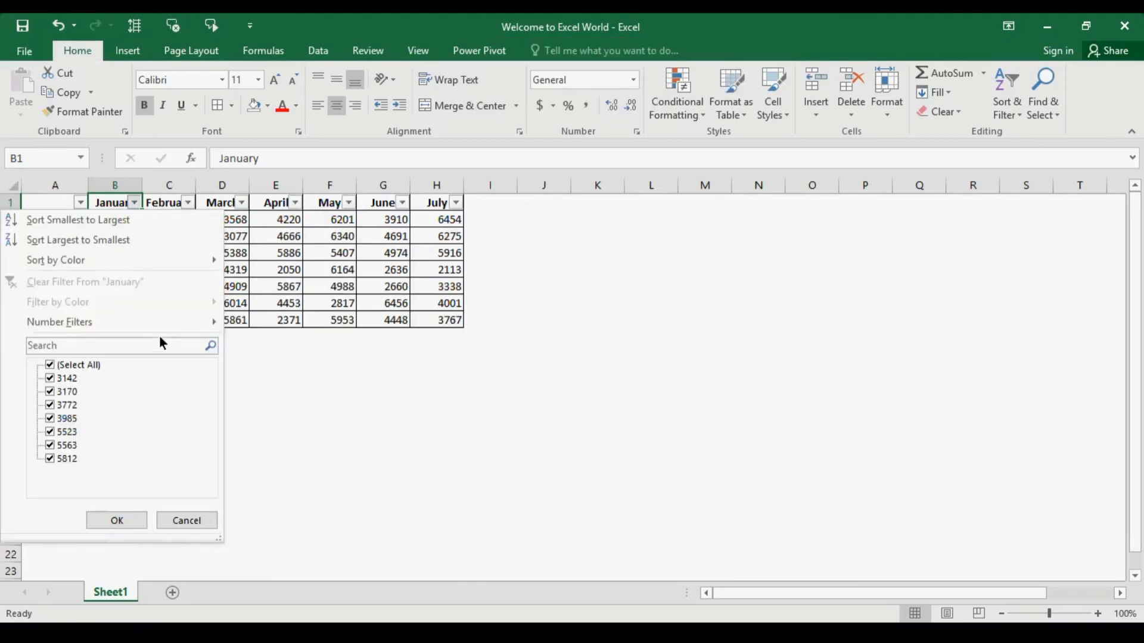
mouse_move(167, 323)
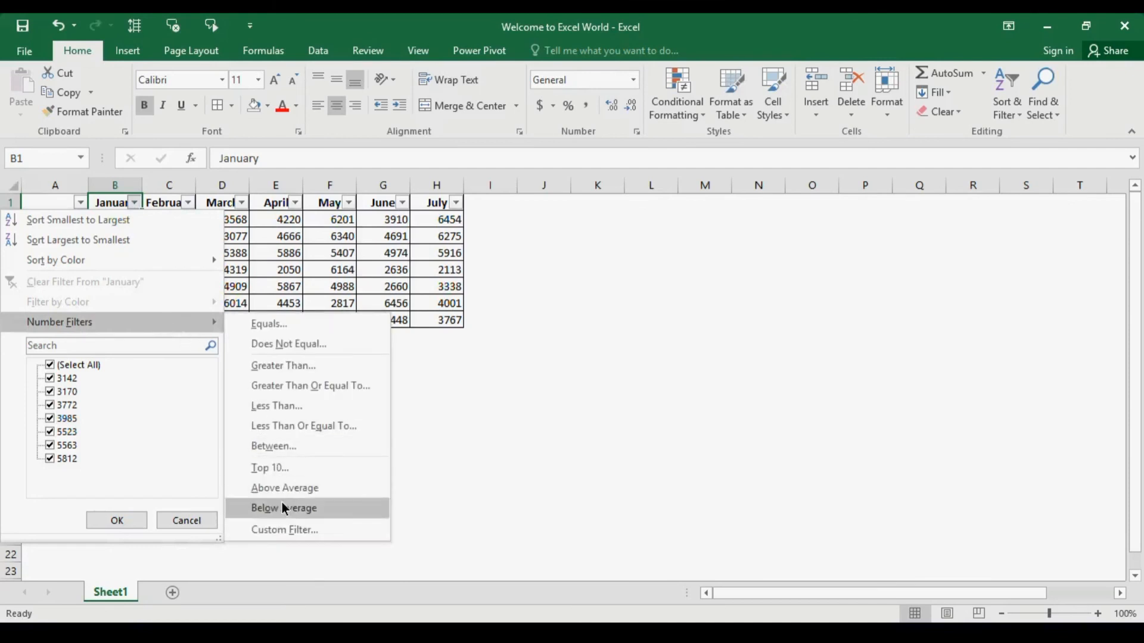
left_click(304, 537)
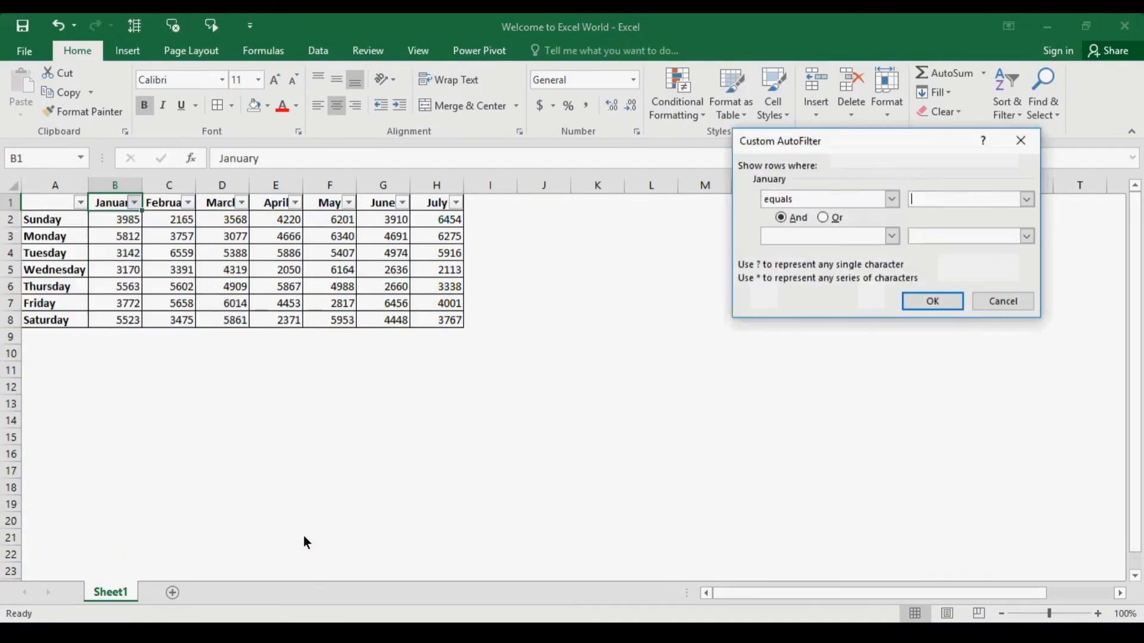
left_click(893, 199)
left_click(893, 268)
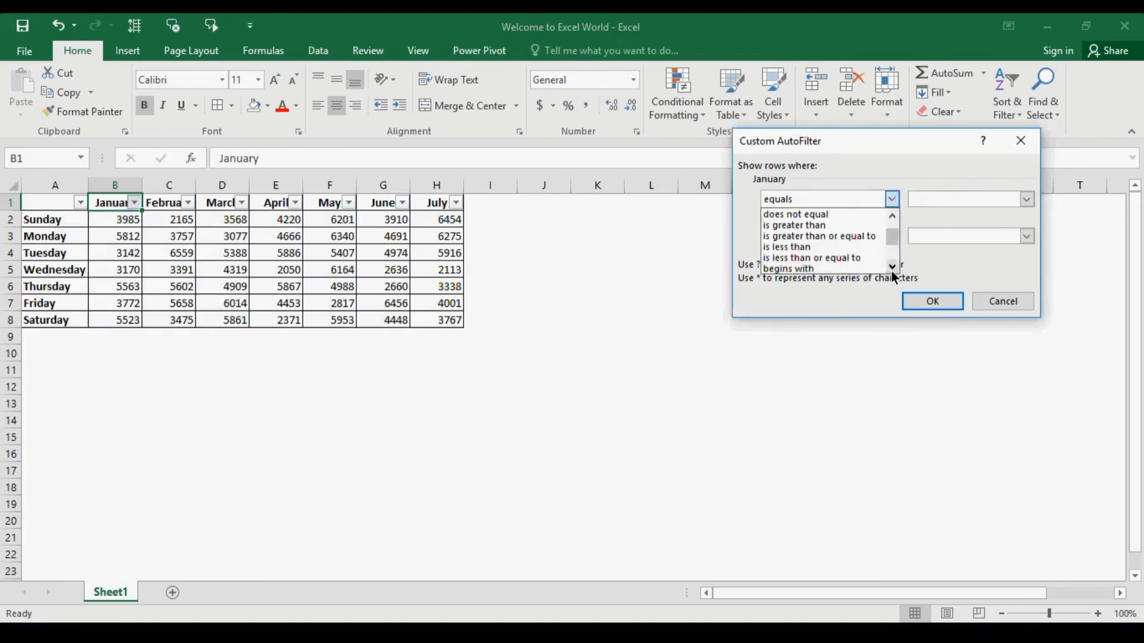
left_click(892, 268)
left_click(892, 269)
left_click(893, 269)
left_click(892, 268)
left_click(892, 268)
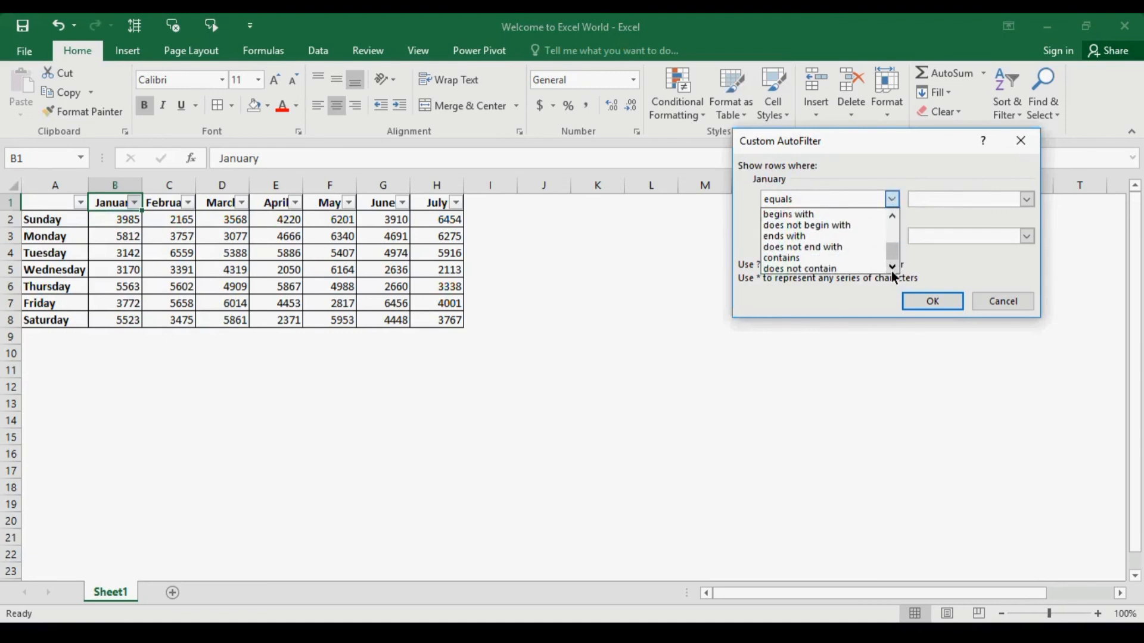
left_click(894, 218)
left_click(893, 218)
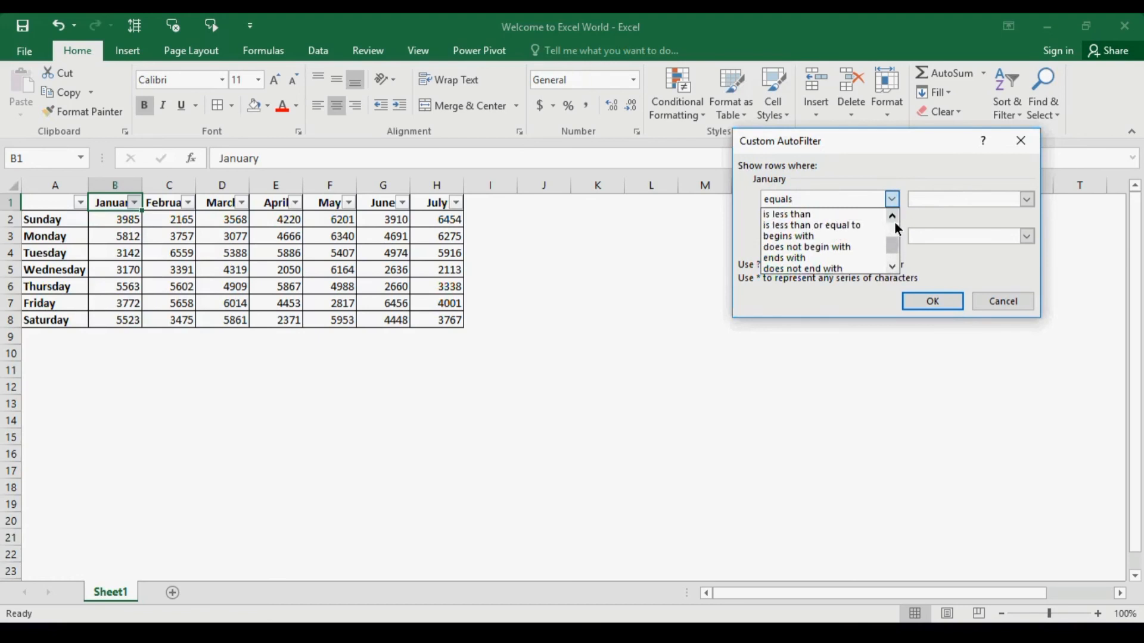
left_click(893, 218)
left_click(894, 218)
left_click(894, 218)
left_click(893, 219)
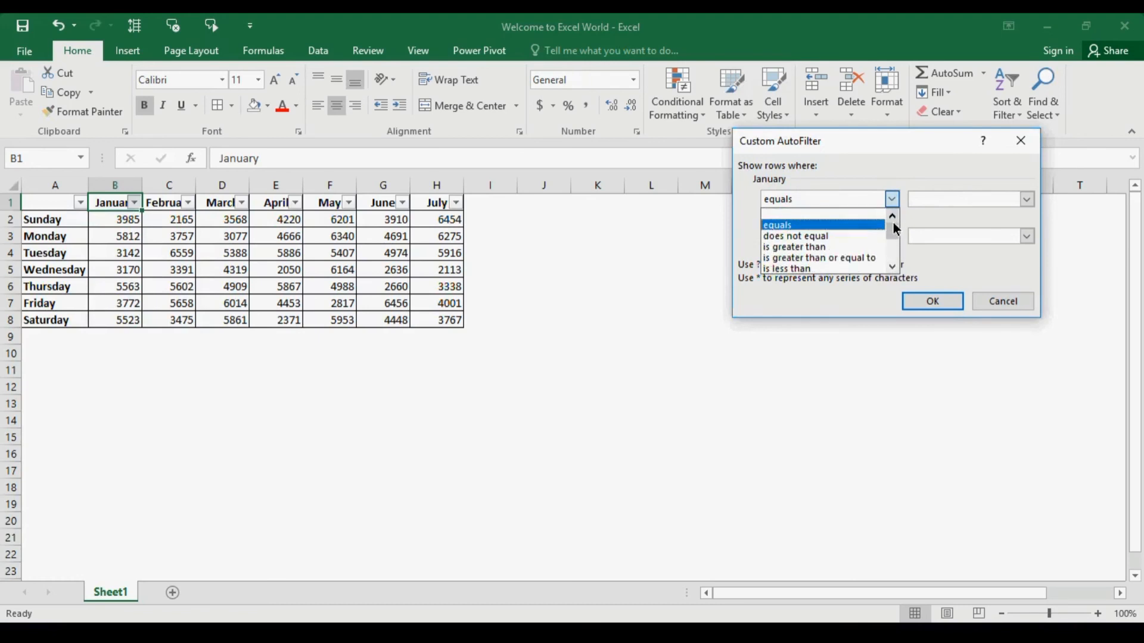
key("Escape")
key("Escape")
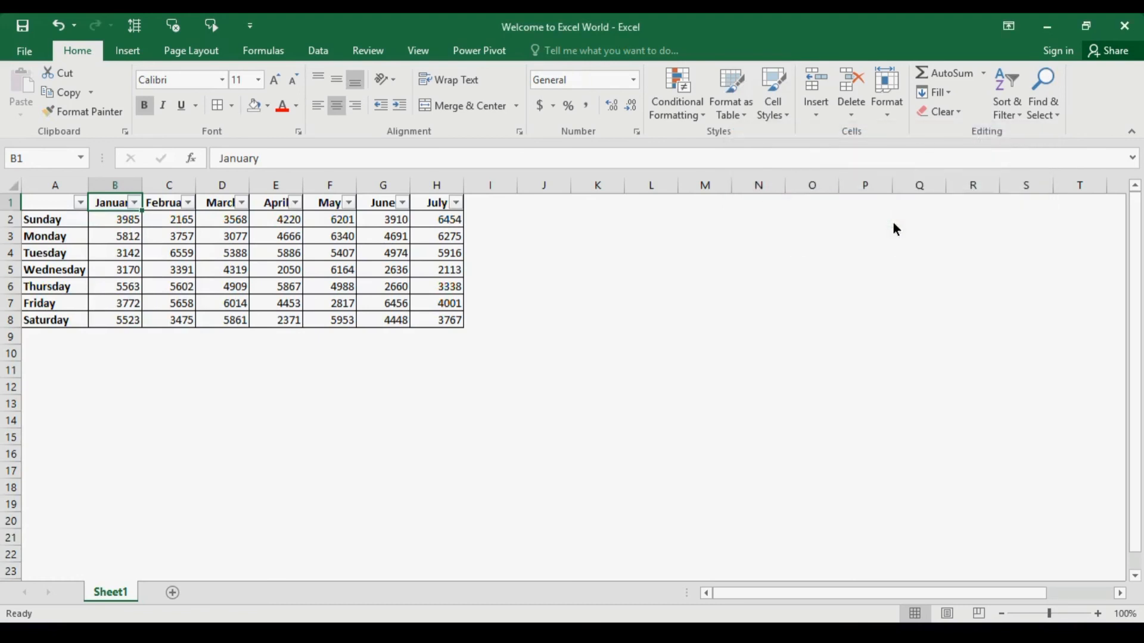